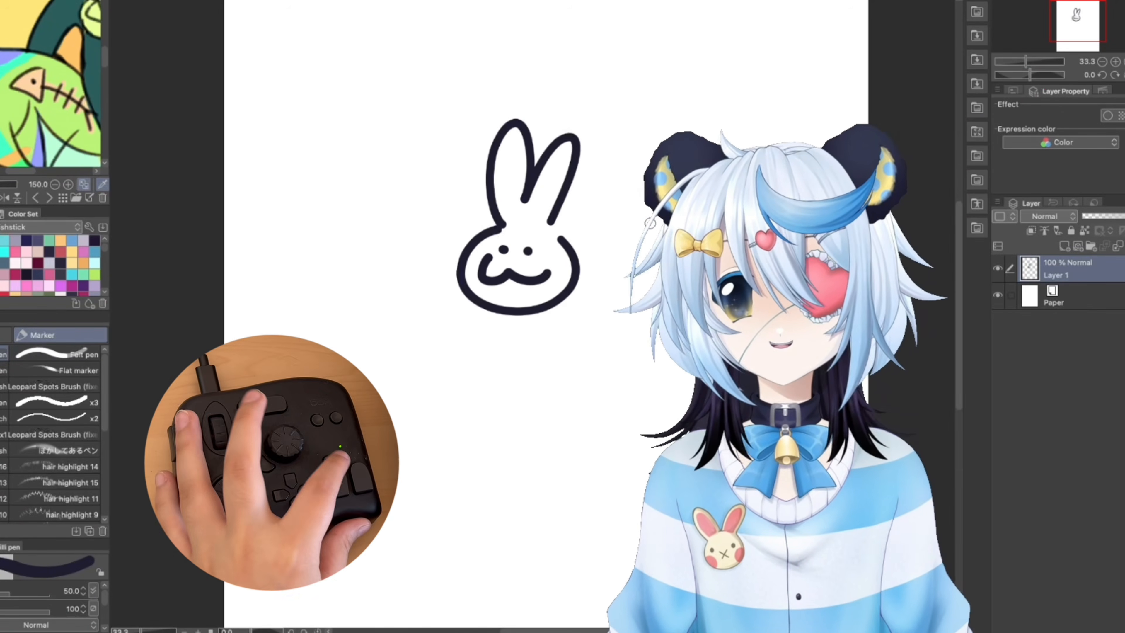
# - Undo the last two strokes of the rabbit drawing and redo them
pyautogui.hotkey('ctrl', 'z')
pyautogui.hotkey('ctrl', 'z')
pyautogui.hotkey('ctrl', 'y')
pyautogui.hotkey('ctrl', 'y')
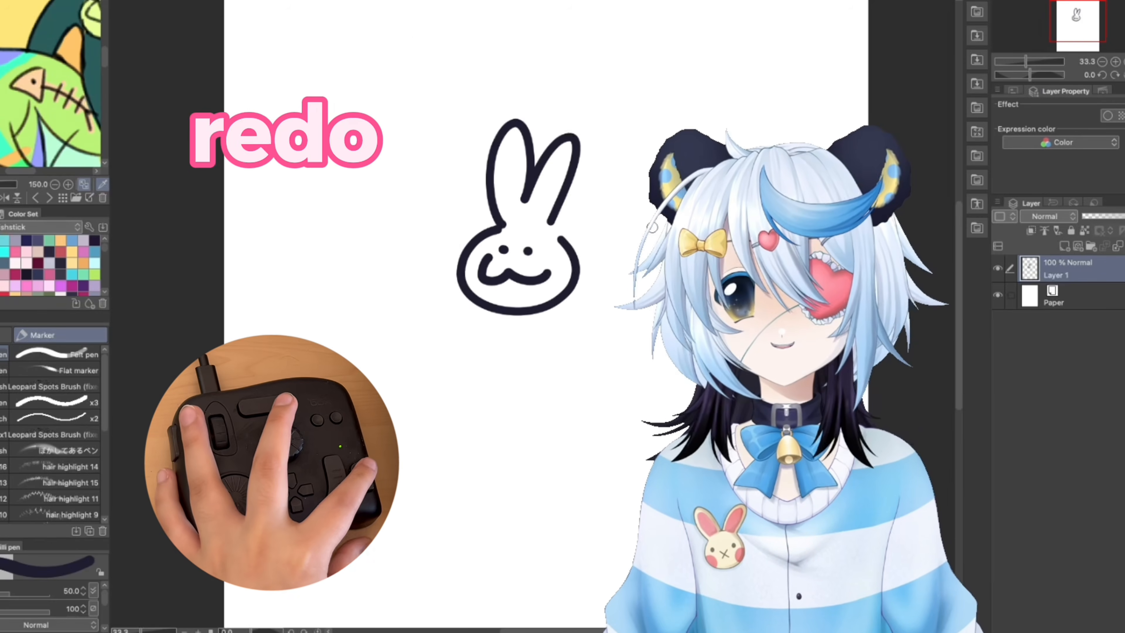
# - Check the rabbit drawing by zooming the canvas in and out, rotating it, and bringing it upright again
pyautogui.scroll(3, 653, 239)
pyautogui.scroll(-4, 653, 239)
pyautogui.scroll(1, 652, 239)
pyautogui.press('-')
pyautogui.press('-')
pyautogui.press('^')
pyautogui.press('^')
pyautogui.press('^')
pyautogui.press('^')
pyautogui.press('^')
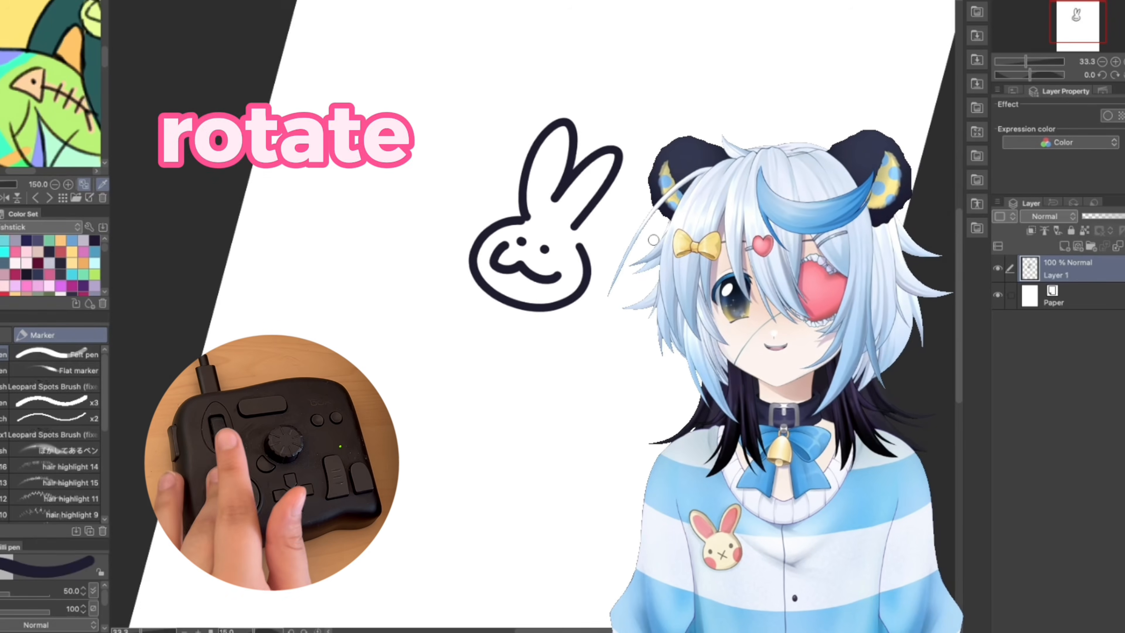
pyautogui.press('-')
pyautogui.press('-')
pyautogui.press('-')
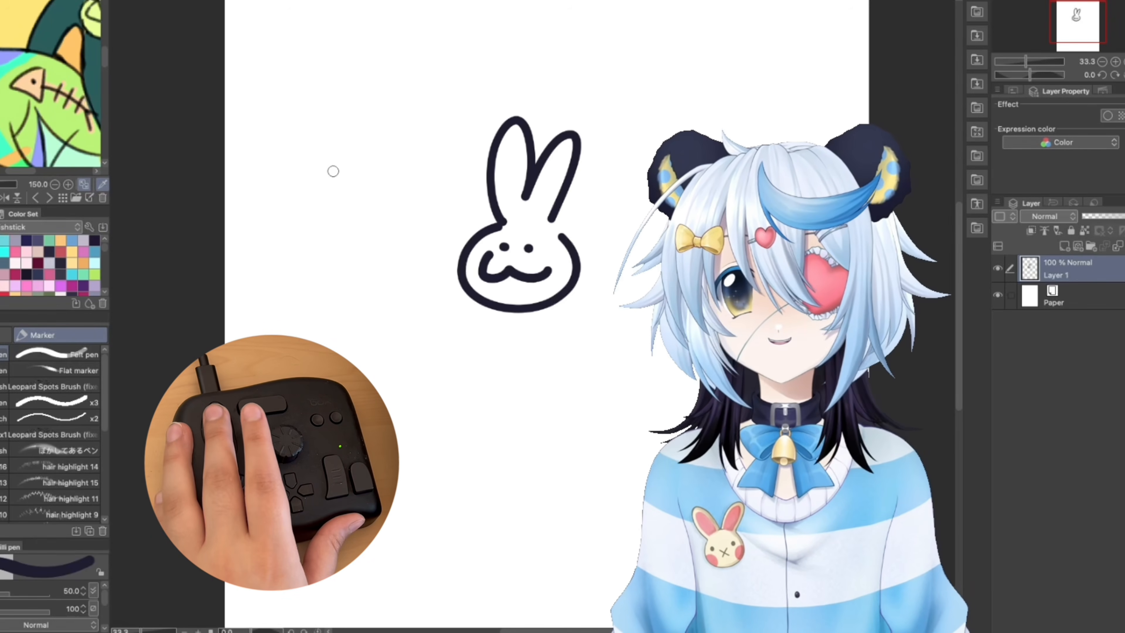
# - Increase the marker size to 600 and paint a large dark blob beside the rabbit
pyautogui.press(']')
pyautogui.press(']')
pyautogui.press(']')
pyautogui.press(']')
pyautogui.press(']')
pyautogui.press(']')
pyautogui.press(']')
pyautogui.press(']')
pyautogui.press(']')
pyautogui.press(']')
pyautogui.moveTo(333, 171); pyautogui.dragTo(348, 197)
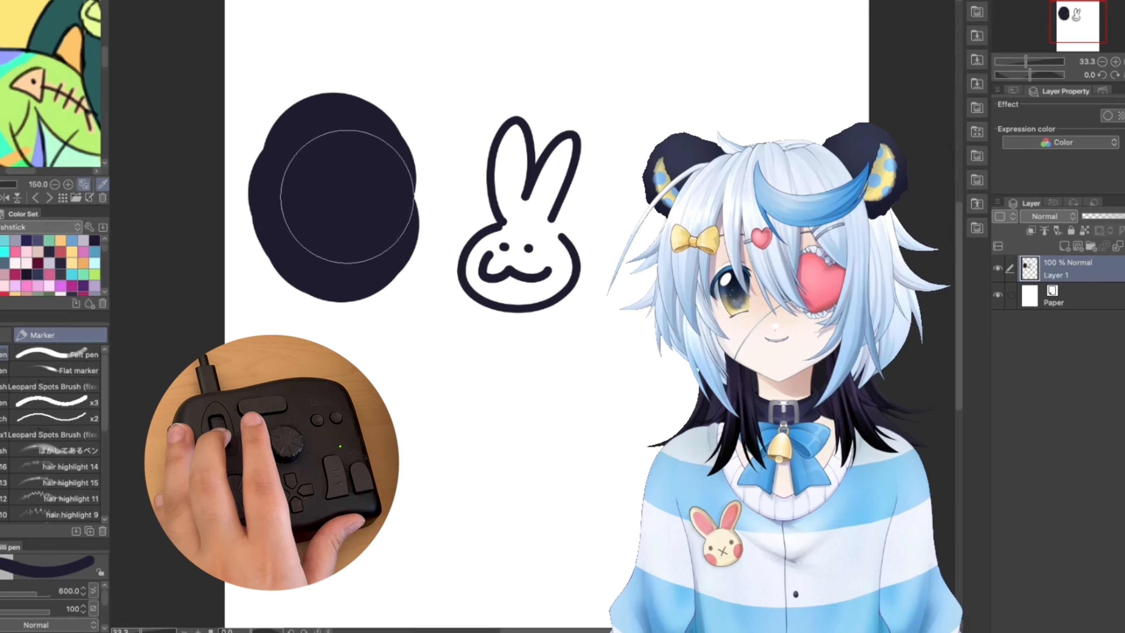
# - Reduce the marker size and paint a stroke below the large blob
pyautogui.press('[')
pyautogui.press('[')
pyautogui.press('[')
pyautogui.press('[')
pyautogui.press('[')
pyautogui.press('[')
pyautogui.press('[')
pyautogui.press('[')
pyautogui.press('[')
pyautogui.moveTo(306, 356)
pyautogui.mouseDown()
pyautogui.moveTo(319, 390)
pyautogui.moveTo(371, 382)
pyautogui.mouseUp()
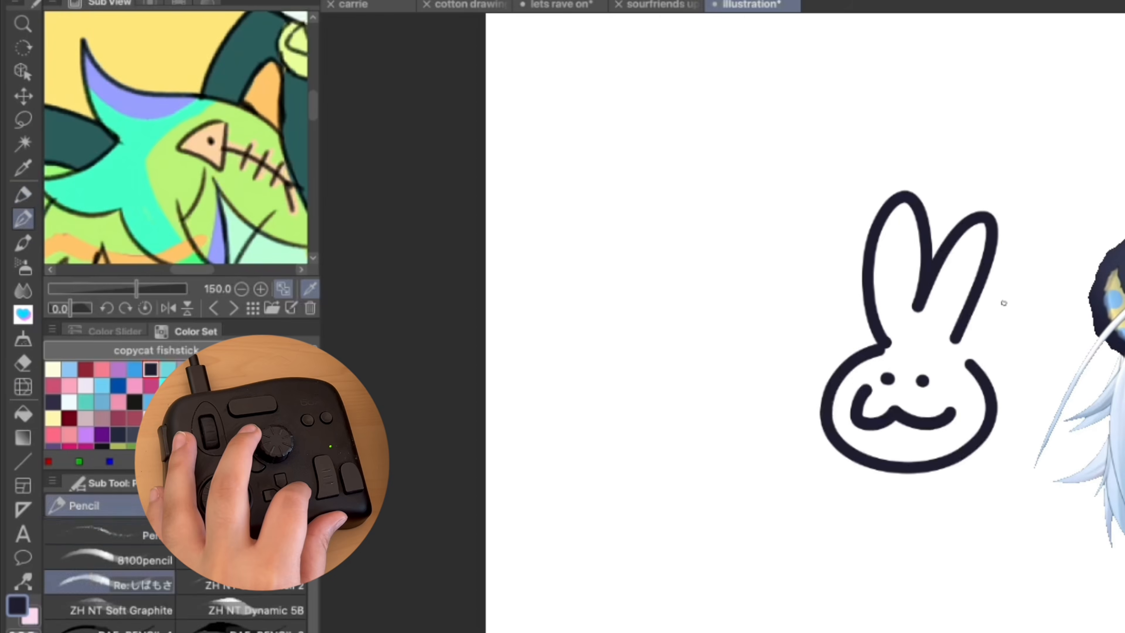
# - Try the Pencil tool, switch to the Eraser, and make a short erasing stroke on the rabbit's outline
pyautogui.press('p')
pyautogui.press('e')
pyautogui.moveTo(549, 306)
pyautogui.mouseDown()
pyautogui.moveTo(548, 155)
pyautogui.moveTo(470, 266)
pyautogui.moveTo(557, 319)
pyautogui.mouseUp()
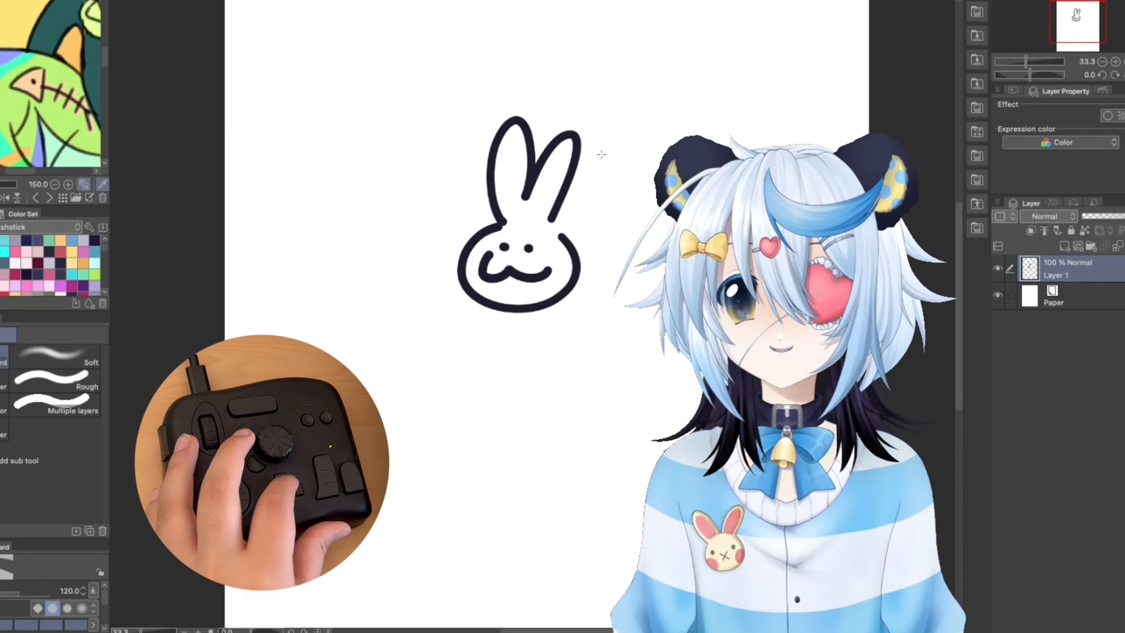
# - Try to distort the rabbit with Free Transform by pulling its upper-right corner down
pyautogui.hotkey('ctrl', 't')
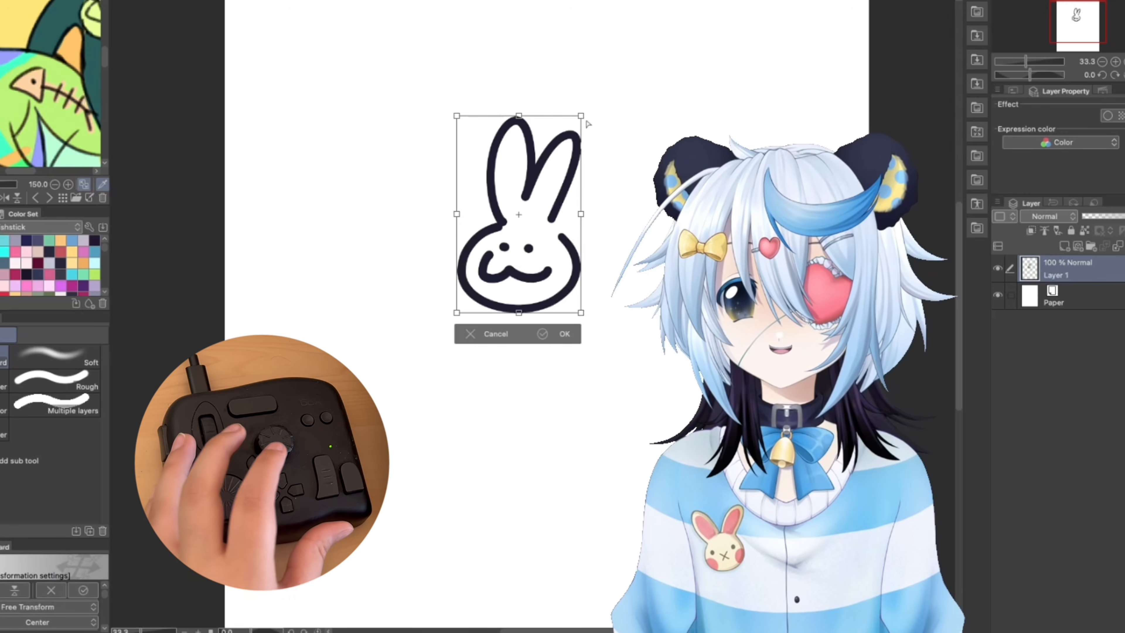
pyautogui.moveTo(587, 125); pyautogui.dragTo(571, 230)
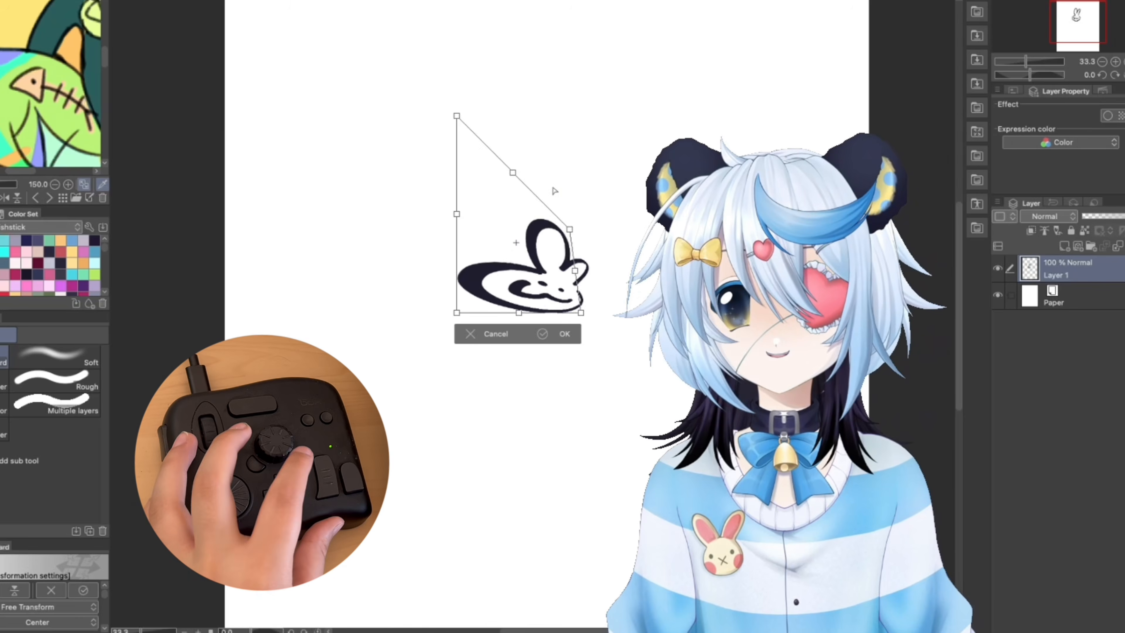
pyautogui.press('Escape')
# - Merge Layer 1 into the Paper layer and undo the merge
pyautogui.hotkey('ctrl', 'e')
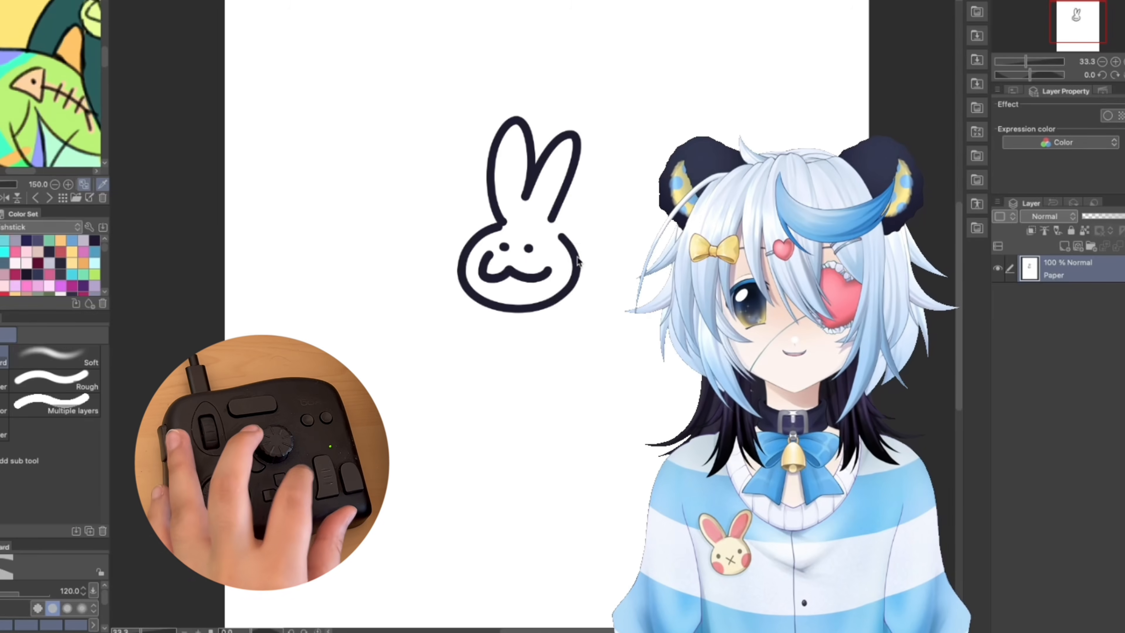
pyautogui.hotkey('ctrl', 'z')
pyautogui.press('Delete')
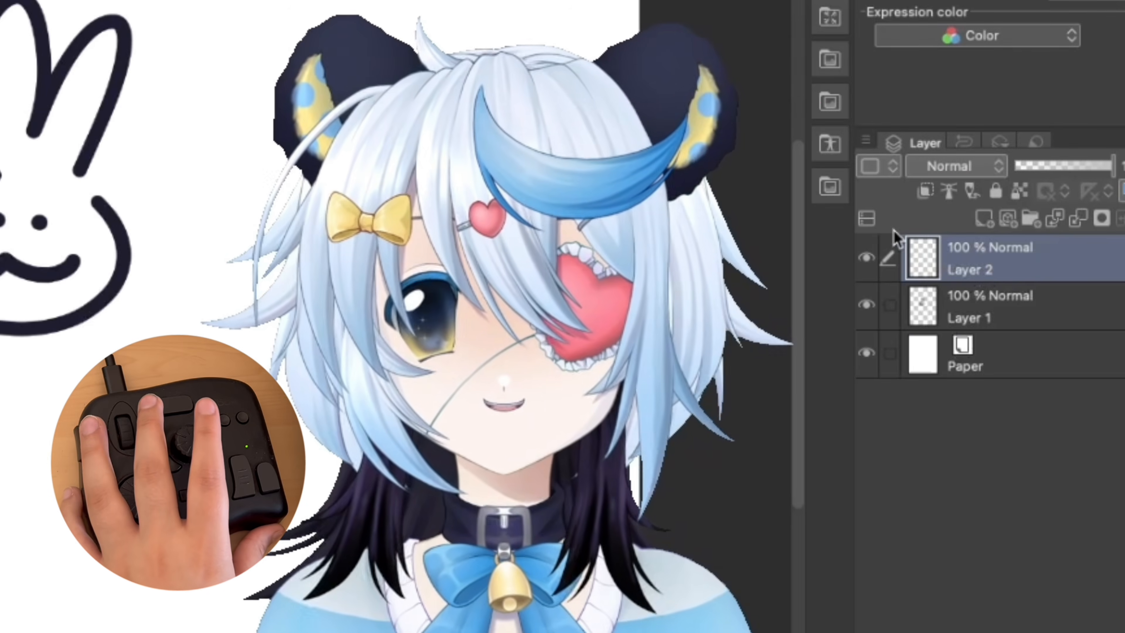
# - Paint a pink size 80 marker stroke across the rabbit's ear on Layer 2 and try clipping it to Layer 1
pyautogui.moveTo(533, 122); pyautogui.dragTo(553, 186)
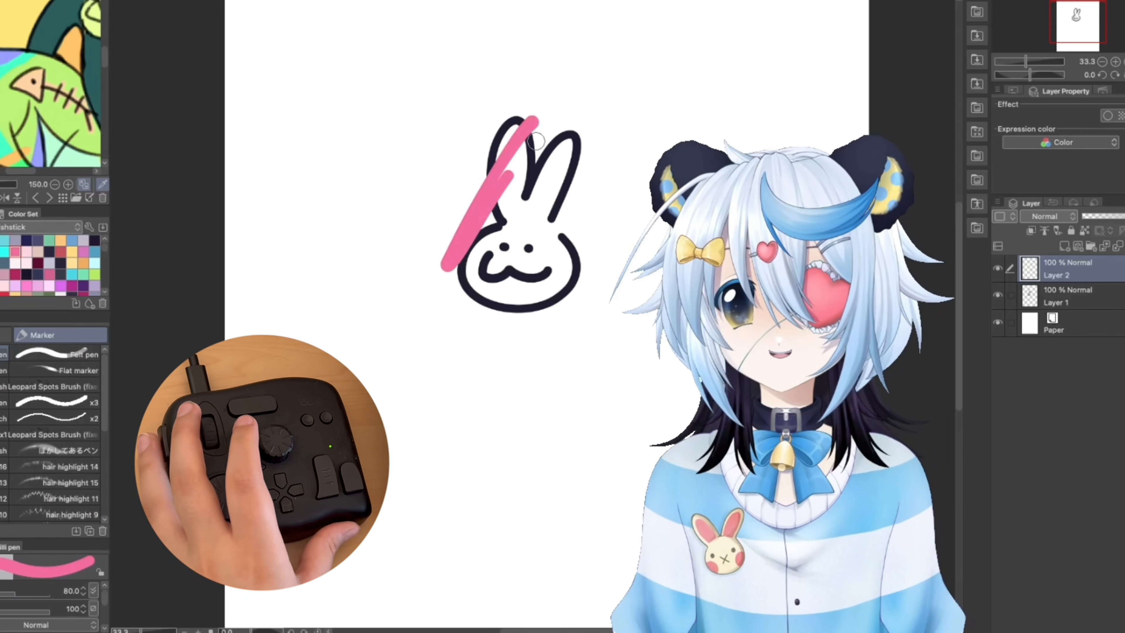
pyautogui.hotkey('ctrl', 'alt', 'g')
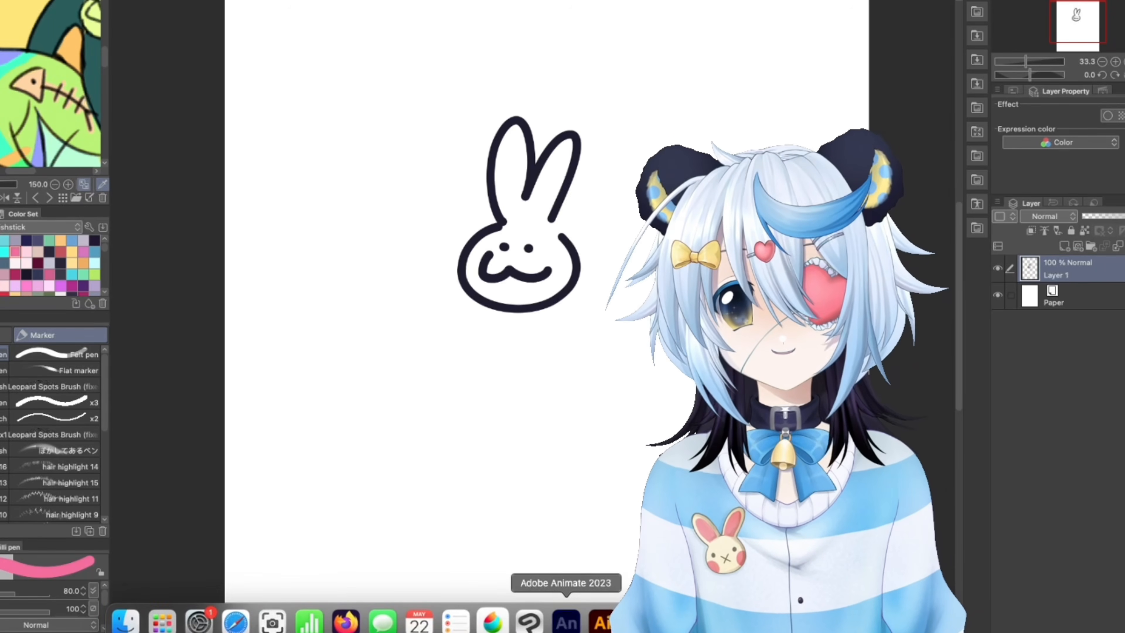
# - Switch to Adobe Animate and step backward and forward through the frames of the rough animation
pyautogui.click(566, 620)
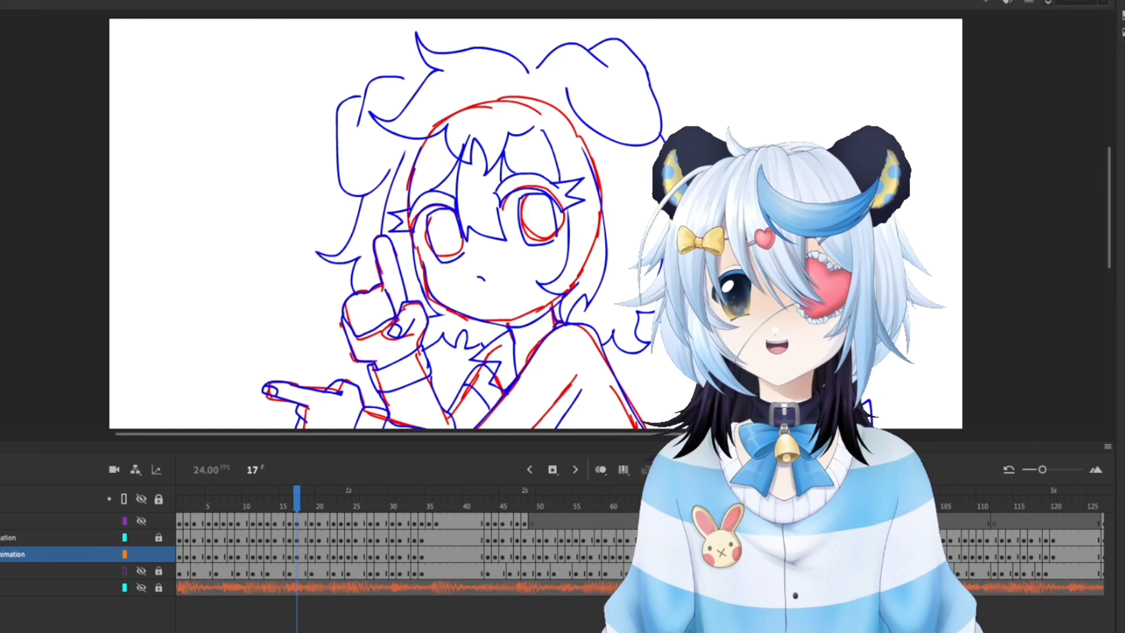
pyautogui.press(',')
pyautogui.press(',')
pyautogui.press(',')
pyautogui.press(',')
pyautogui.press(',')
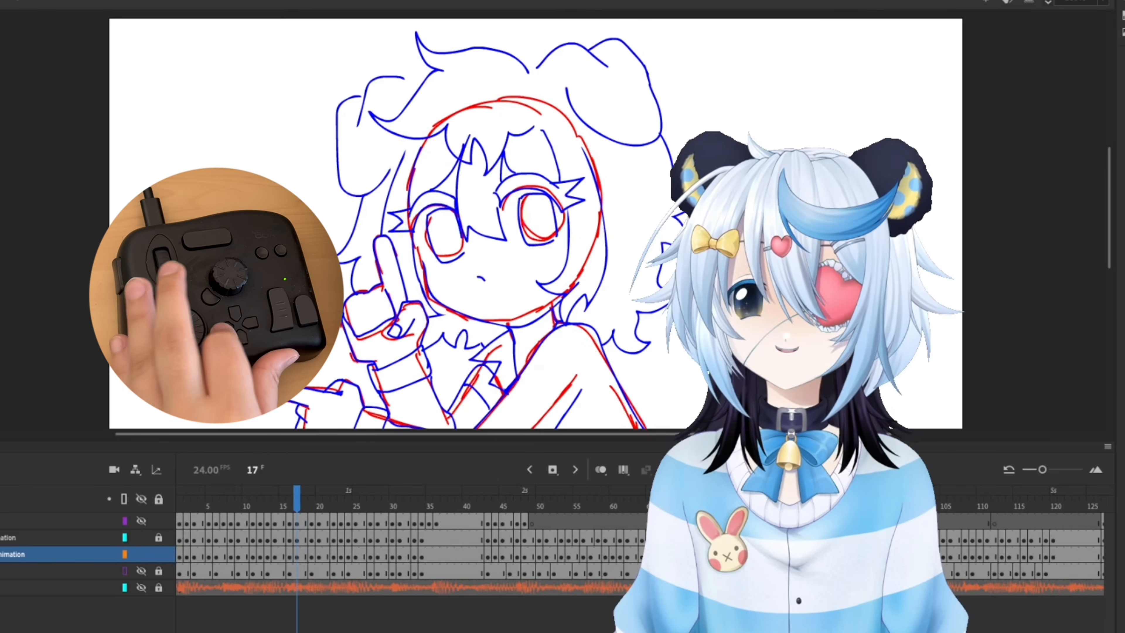
pyautogui.press('.')
pyautogui.press('.')
pyautogui.press('.')
pyautogui.press('.')
pyautogui.press('.')
pyautogui.press('.')
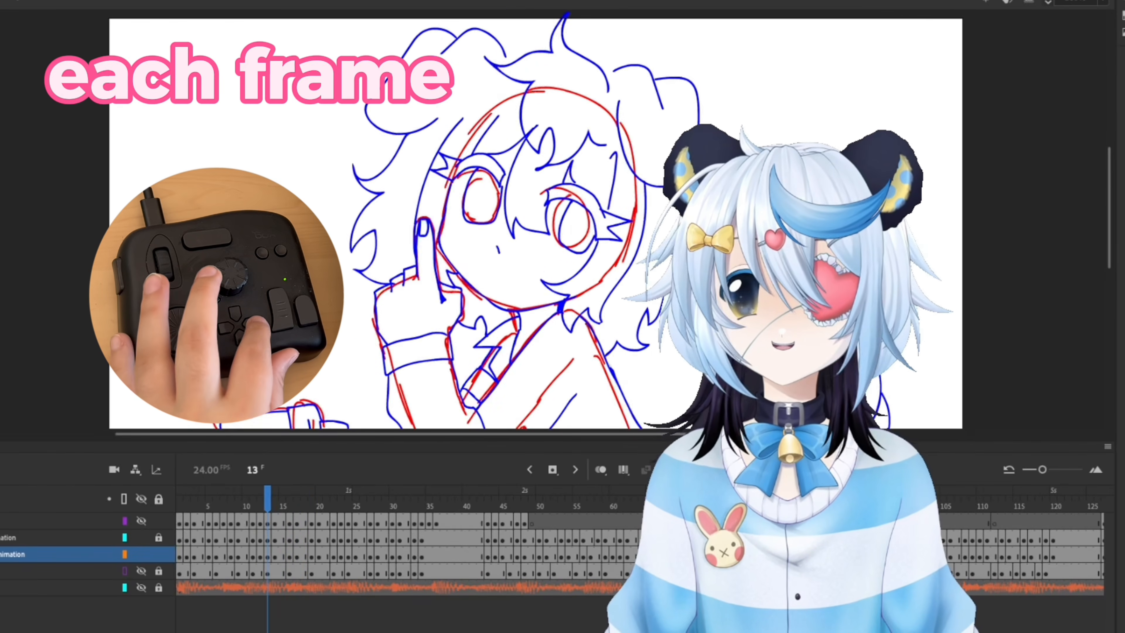
pyautogui.press('.')
pyautogui.press('.')
pyautogui.press('.')
pyautogui.press('.')
pyautogui.press('.')
pyautogui.press('.')
pyautogui.press('.')
pyautogui.press('.')
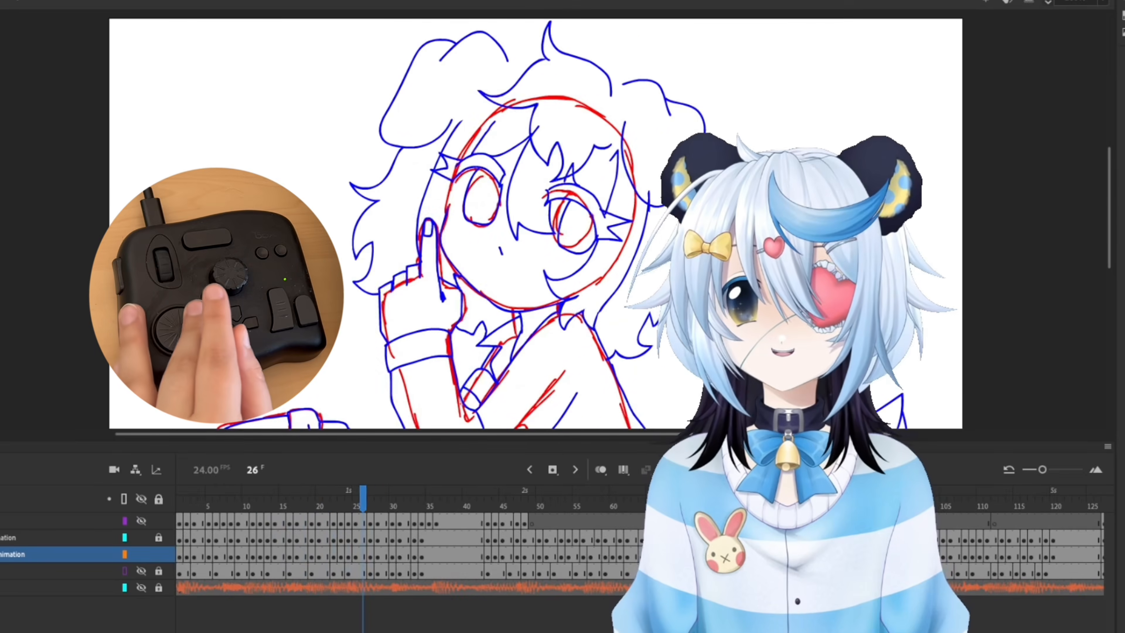
pyautogui.press(',')
pyautogui.press(',')
pyautogui.press(',')
pyautogui.press(',')
pyautogui.press(',')
pyautogui.press(',')
pyautogui.press(',')
pyautogui.press(',')
pyautogui.press(',')
pyautogui.press(',')
pyautogui.press(',')
pyautogui.press(',')
pyautogui.press(',')
pyautogui.press(',')
pyautogui.press(',')
pyautogui.press(',')
pyautogui.press('.')
pyautogui.press('.')
pyautogui.press('.')
pyautogui.press('.')
pyautogui.press('.')
pyautogui.press('.')
pyautogui.press('.')
pyautogui.press('.')
pyautogui.press('.')
pyautogui.press('.')
pyautogui.press('.')
# - Zoom the Animate stage out to view the whole drawing and back in on the character
pyautogui.hotkey('ctrl', '=')
pyautogui.hotkey('ctrl', '-')
pyautogui.hotkey('ctrl', '-')
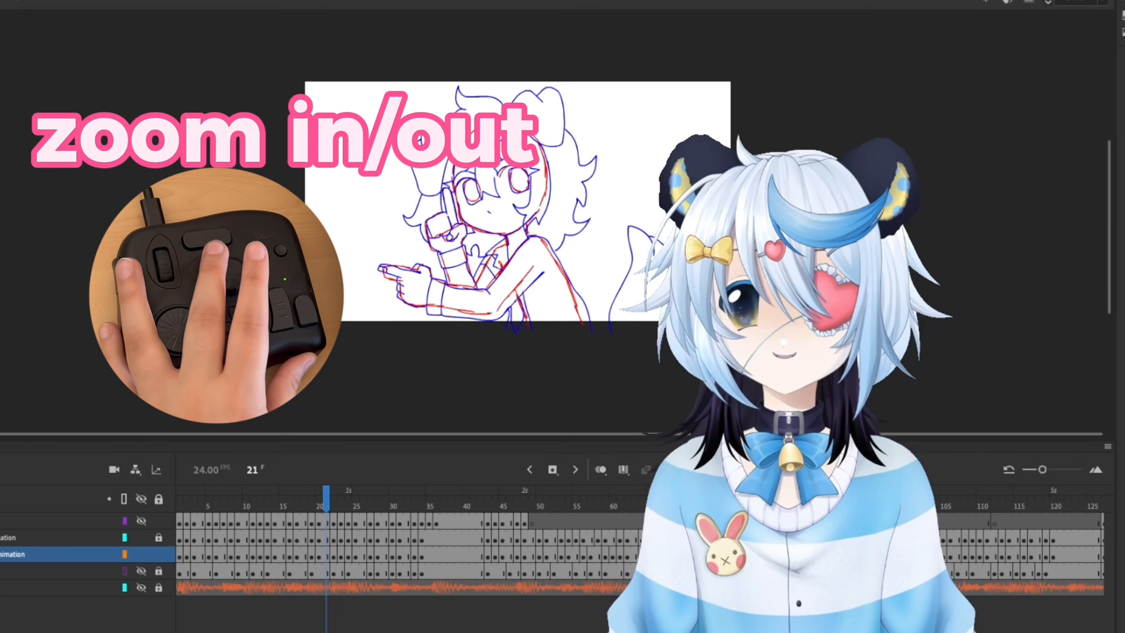
pyautogui.hotkey('ctrl', '=')
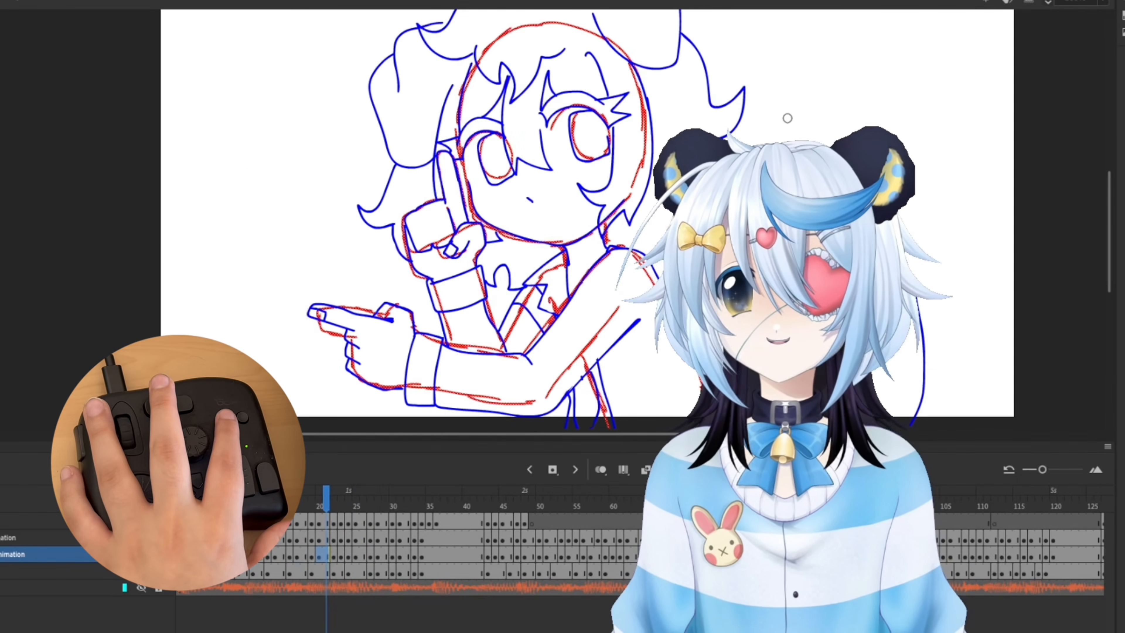
# - Try the Lasso and Free Transform tools on the character, and pan the stage to reveal more of the head
pyautogui.press('l')
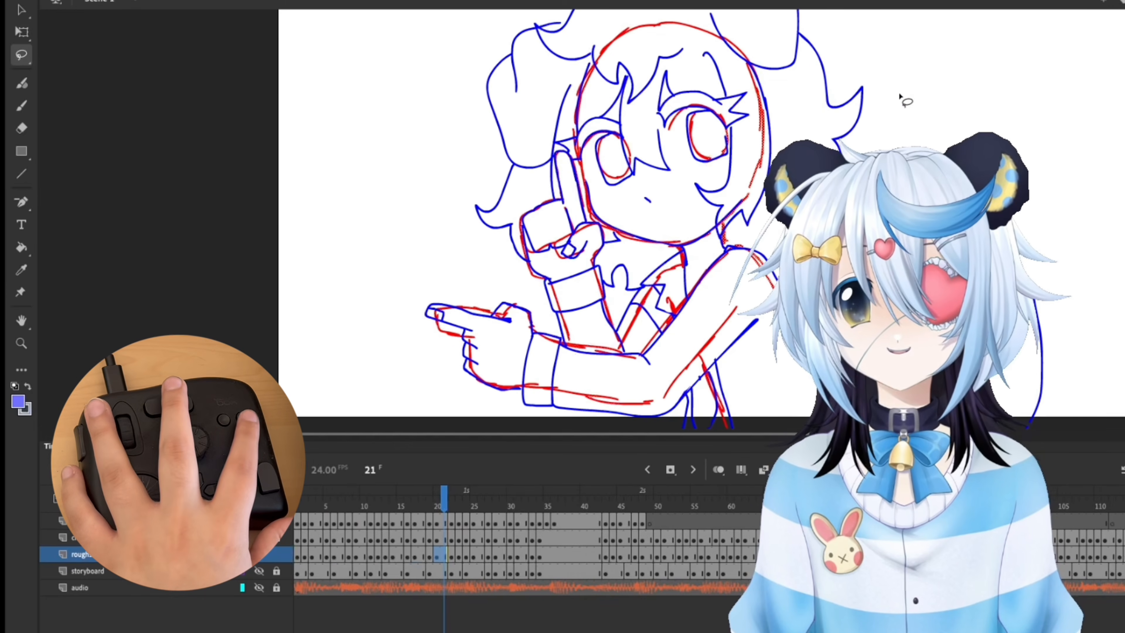
pyautogui.press('q')
pyautogui.moveTo(755, 178)
pyautogui.mouseDown()
pyautogui.moveTo(796, 177)
pyautogui.moveTo(764, 176)
pyautogui.mouseUp()
pyautogui.press('space')
pyautogui.moveTo(795, 156); pyautogui.dragTo(728, 193)
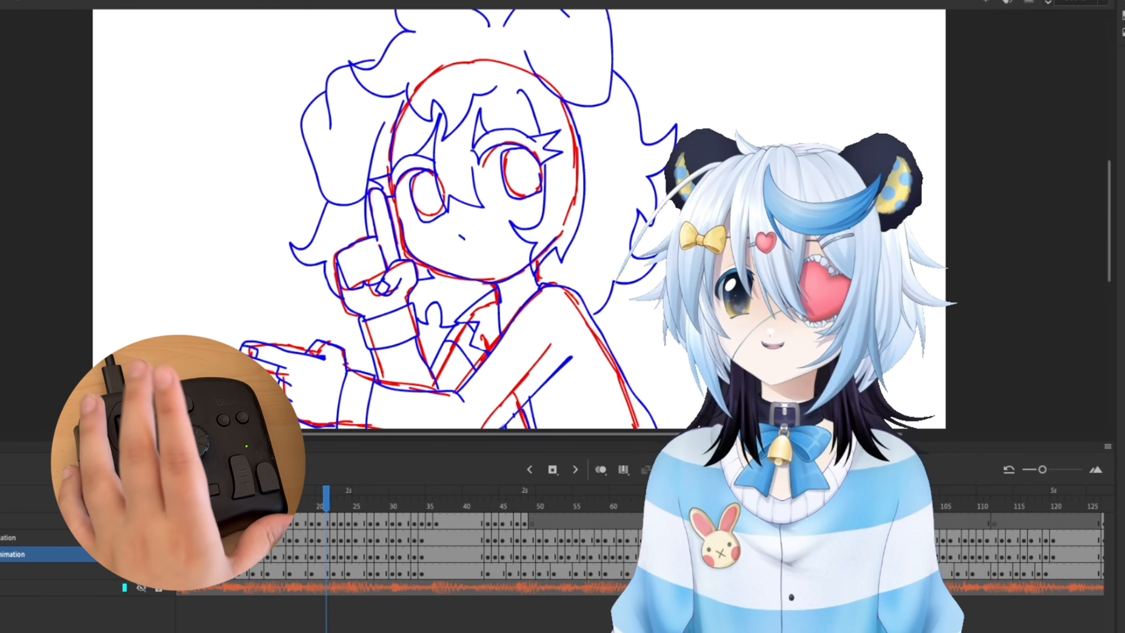
# - Try the Eyedropper and Paint Bucket tools and advance the animation to frame 23
pyautogui.press('i')
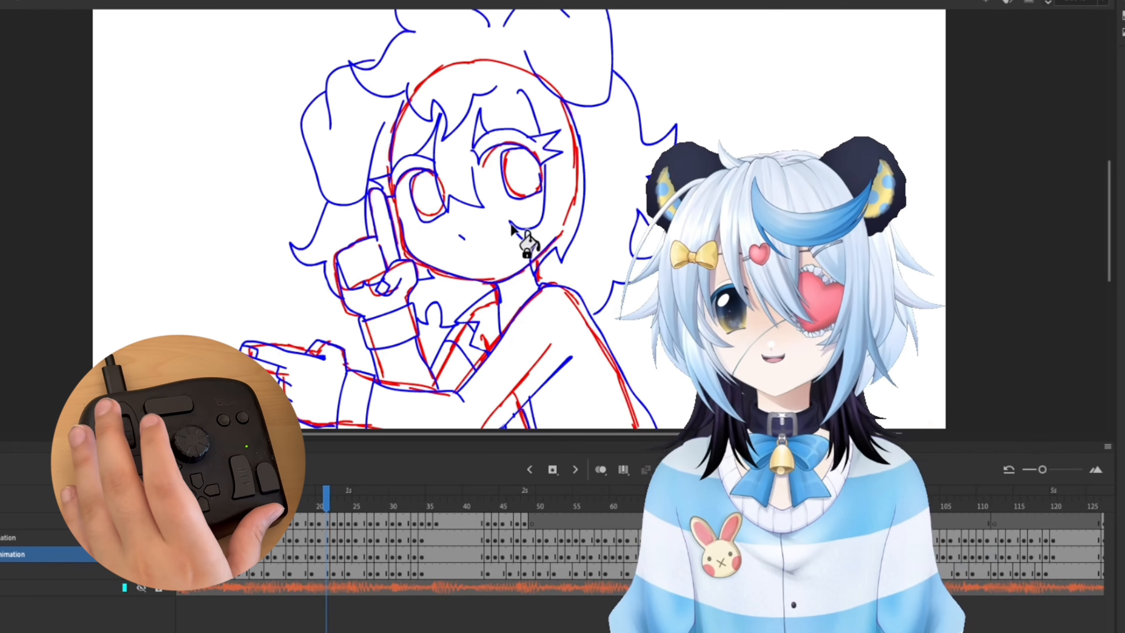
pyautogui.press('k')
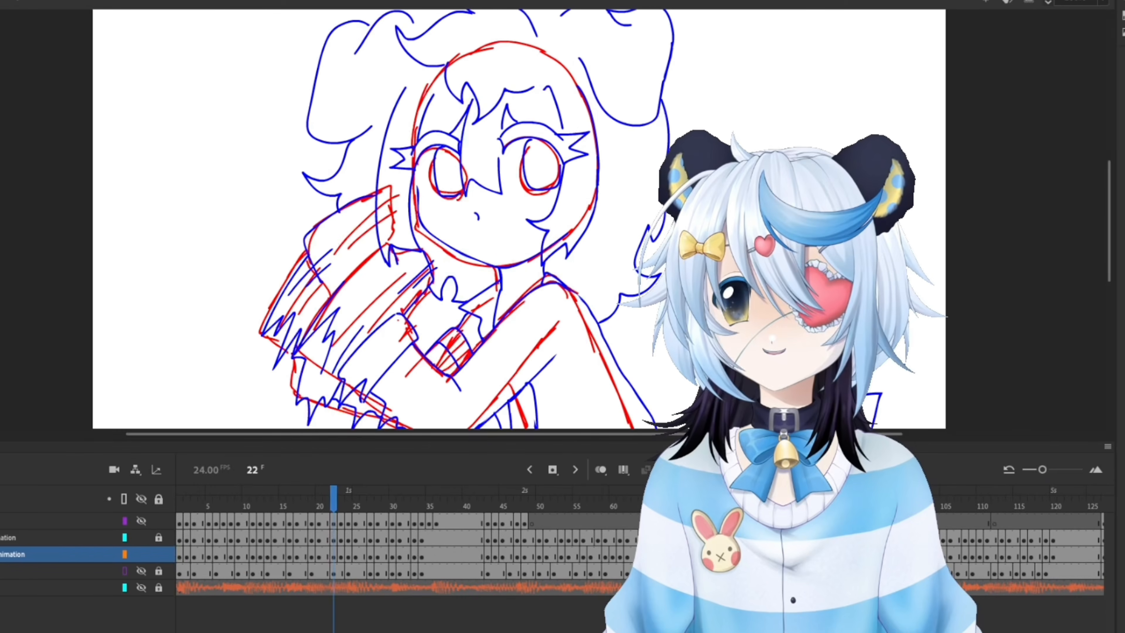
pyautogui.press('.')
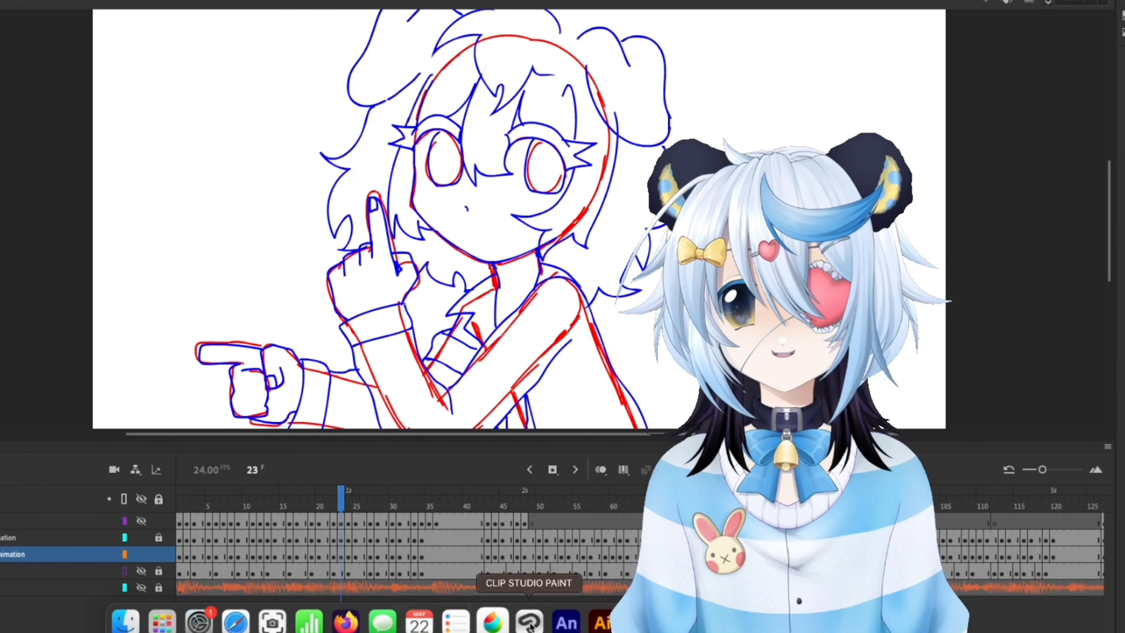
# - Switch to Clip Studio Paint and view the TourBox Console shortcut assigned to the Knob's Zoom In function
pyautogui.click(533, 625)
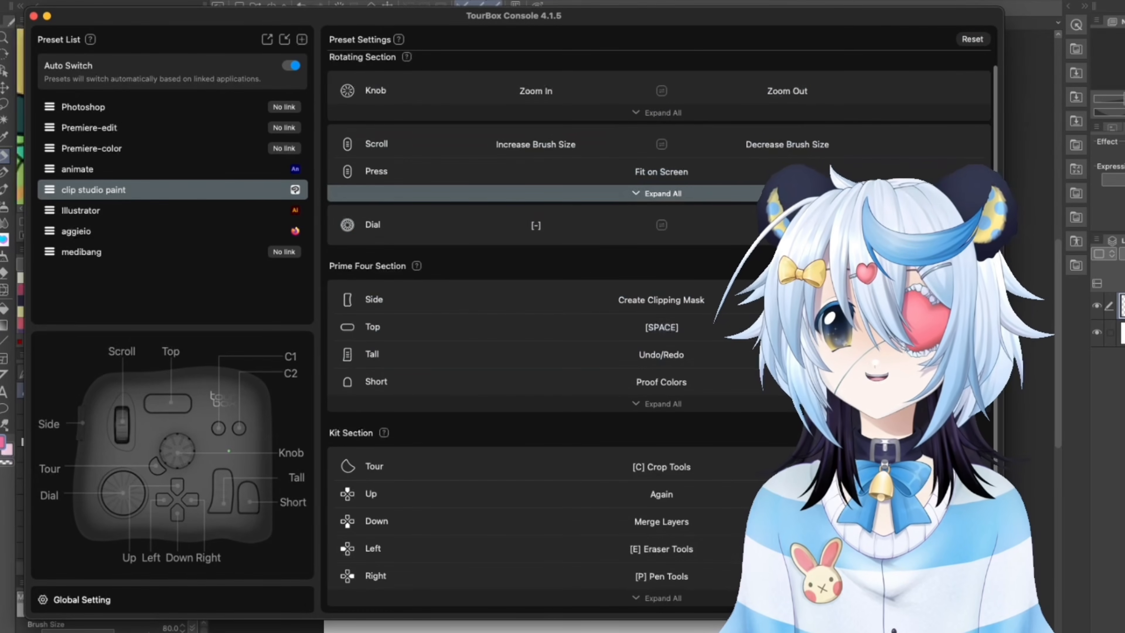
pyautogui.click(549, 90)
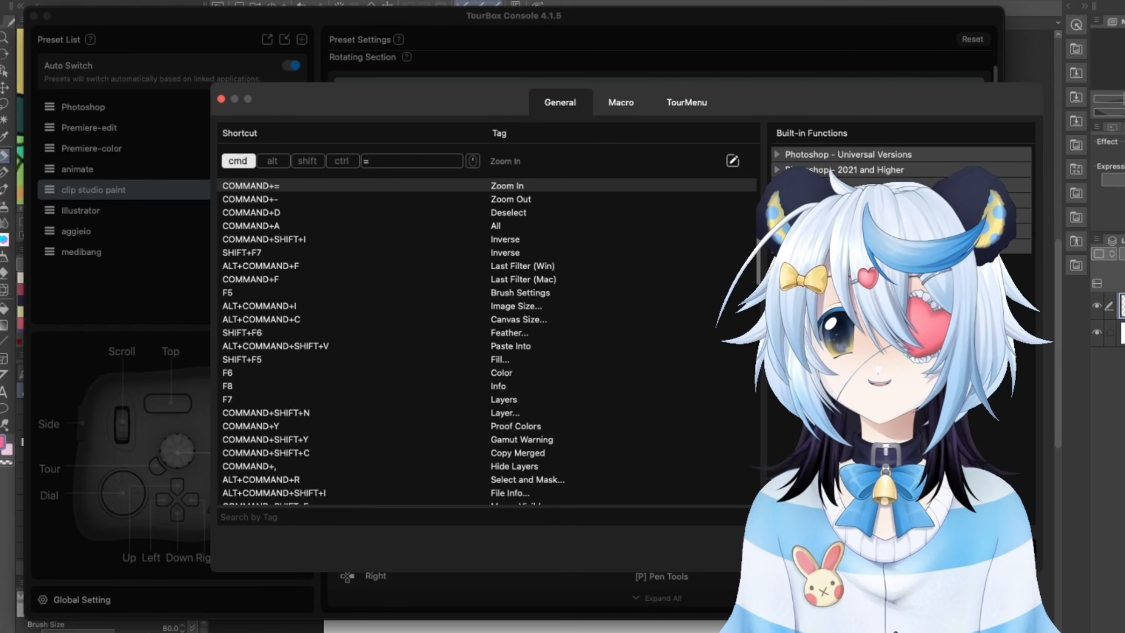
pyautogui.press('Escape')
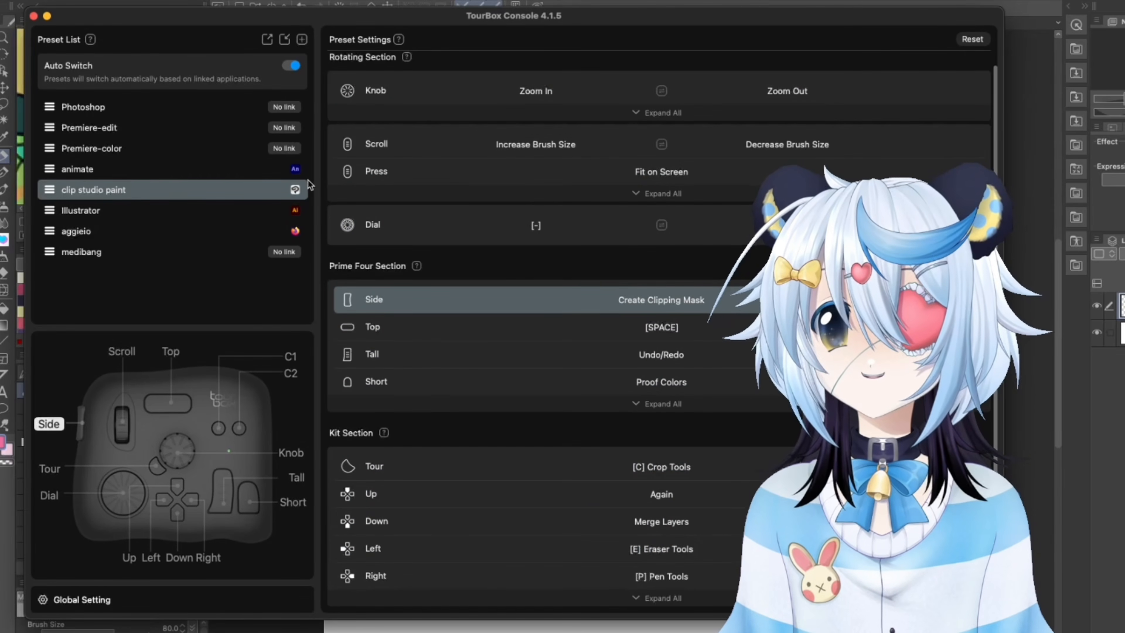
# - Compare the button assignments of the animate, Illustrator and clip studio paint presets in TourBox Console
pyautogui.click(268, 168)
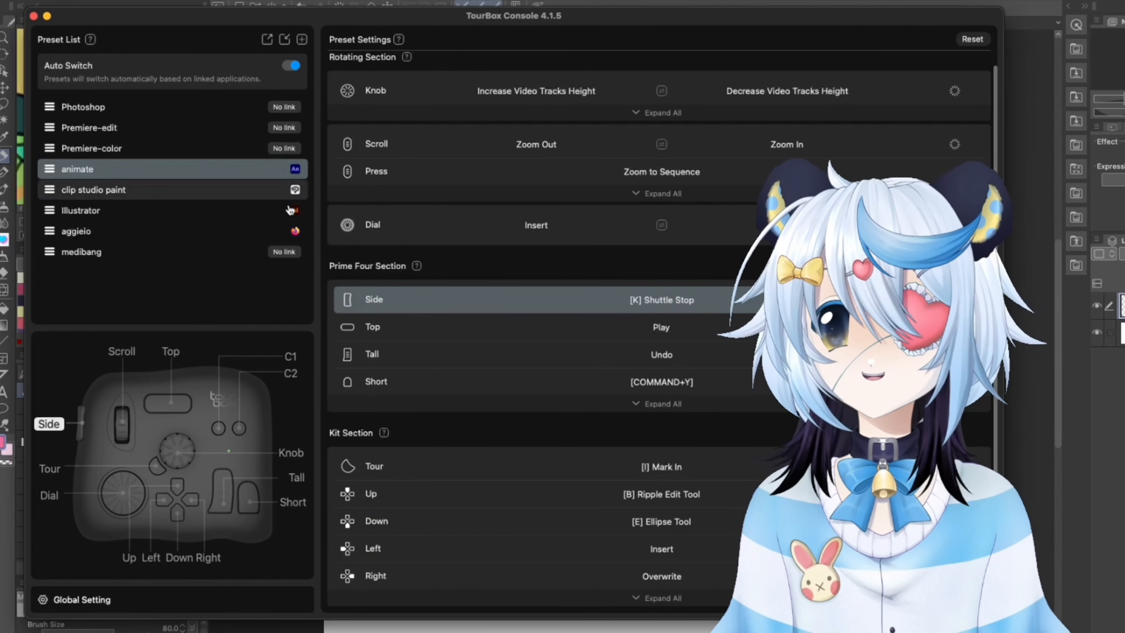
pyautogui.click(269, 210)
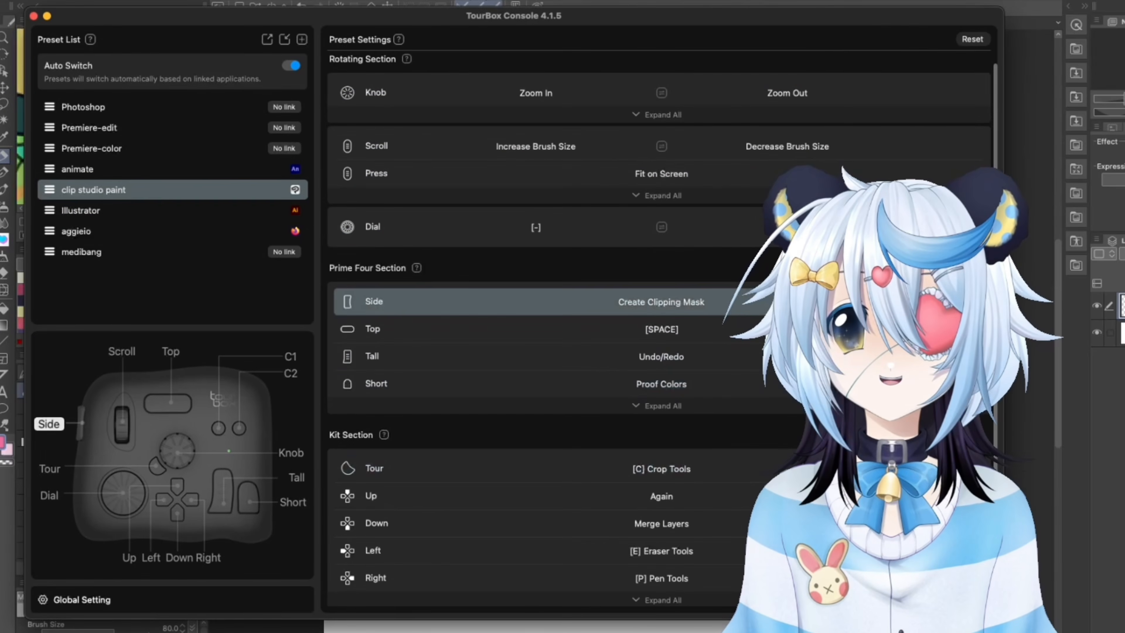
pyautogui.click(270, 168)
pyautogui.click(271, 190)
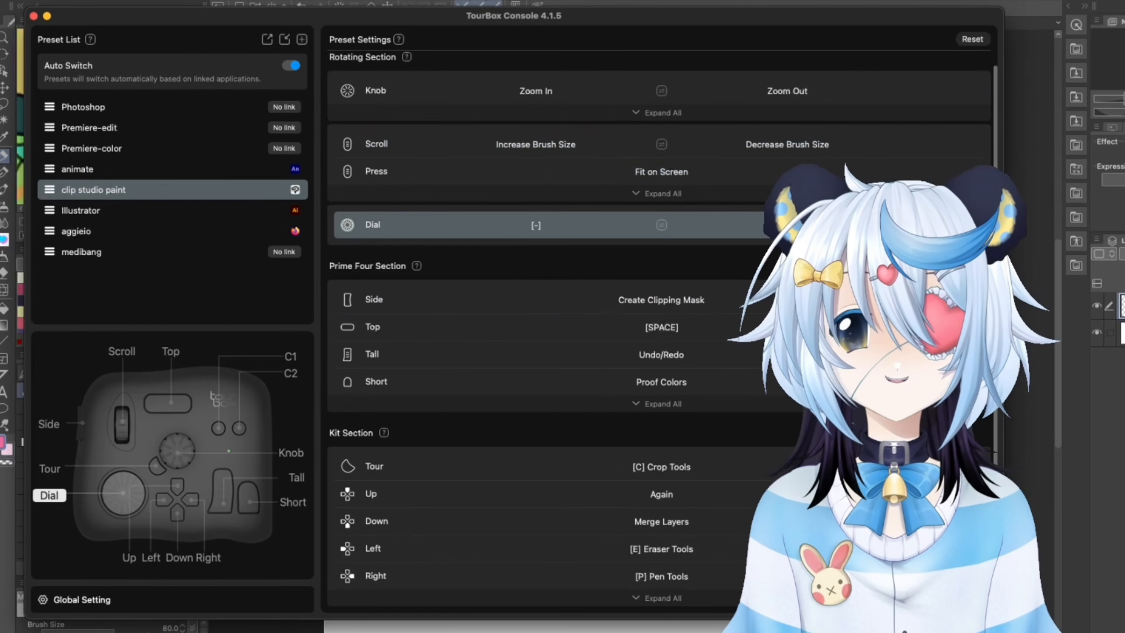
pyautogui.rightClick(987, 128)
pyautogui.click(932, 133)
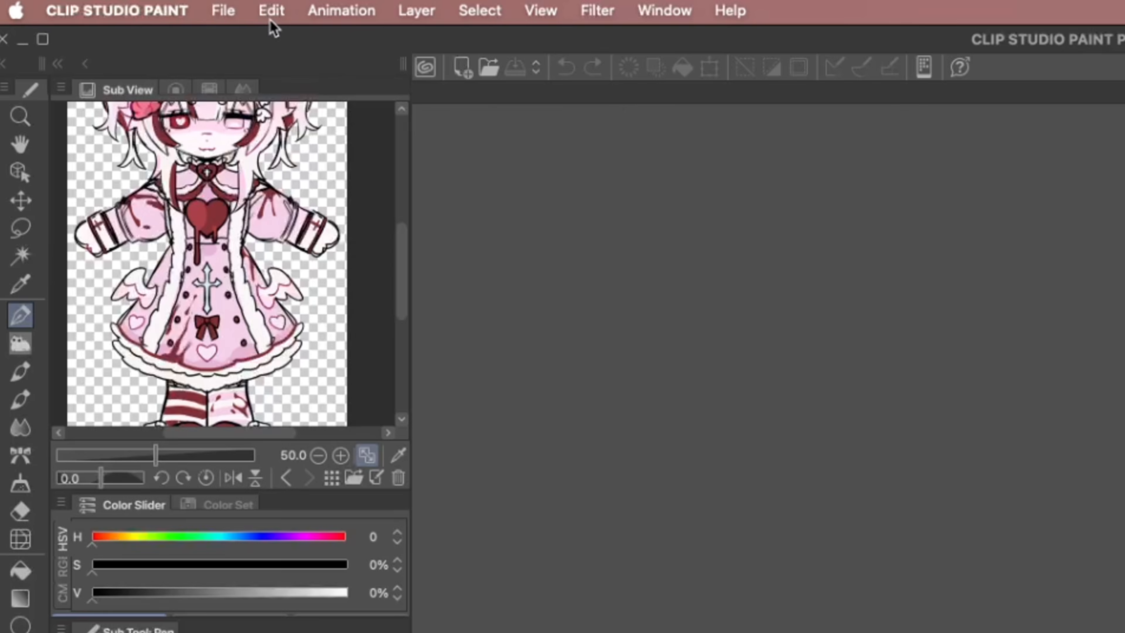
# - Open the new canvas settings, review the width, height, paper size and resolution options, and cancel
pyautogui.click(126, 6)
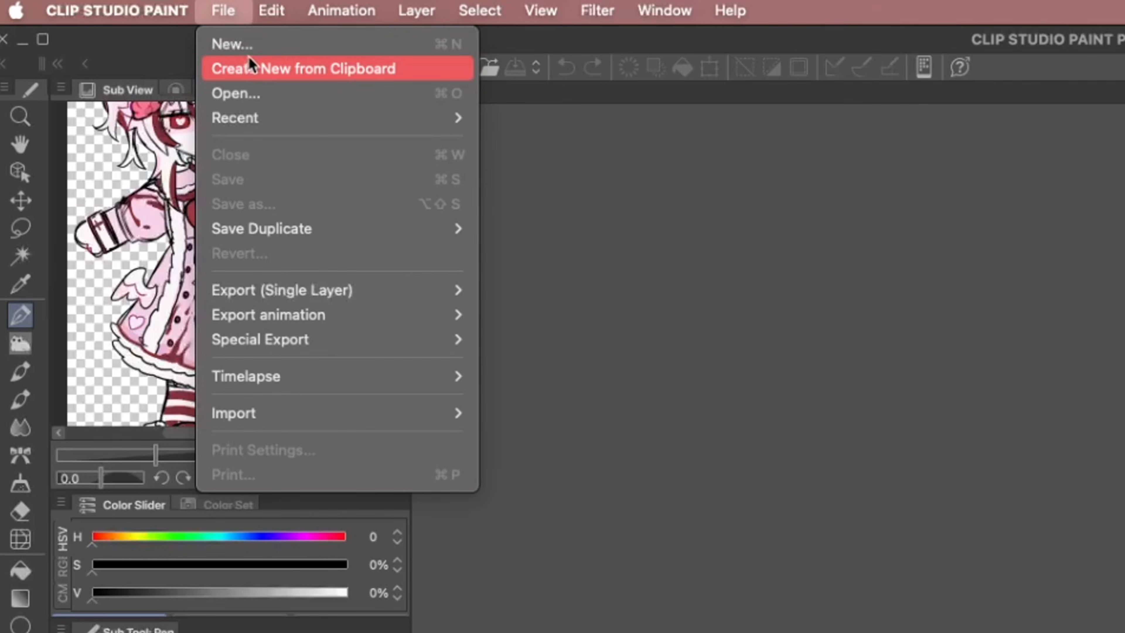
pyautogui.click(249, 44)
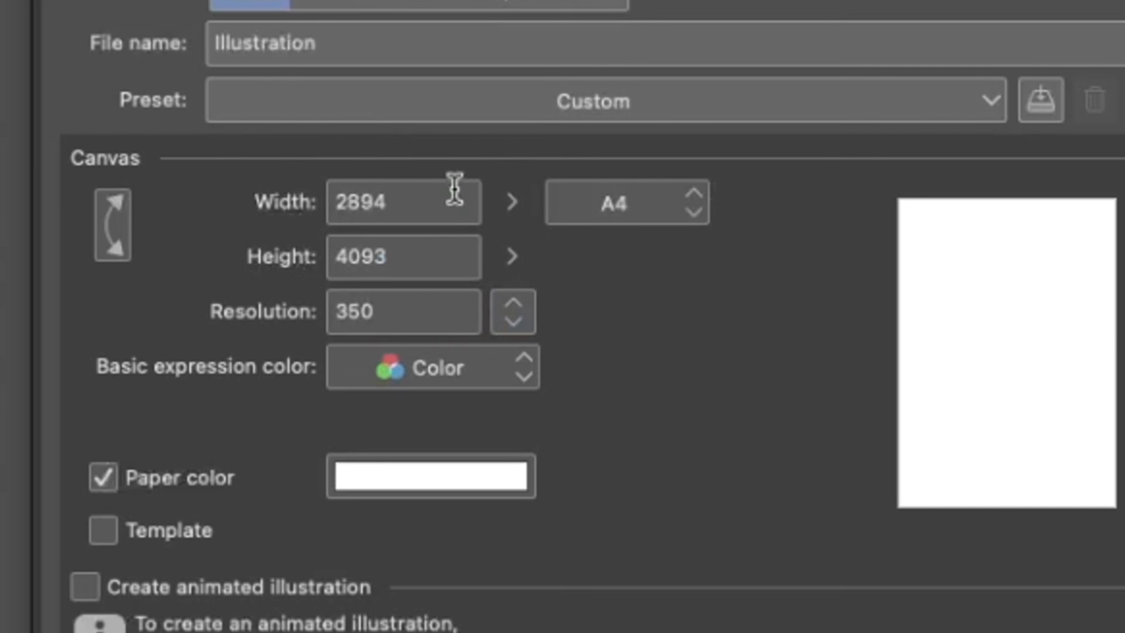
pyautogui.doubleClick(409, 209)
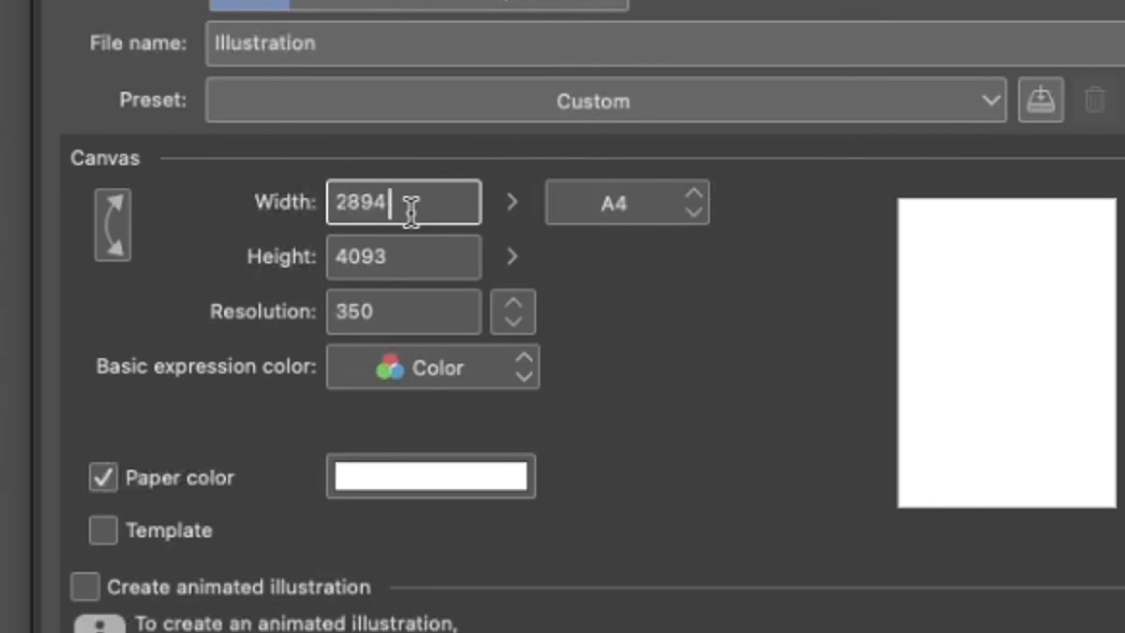
pyautogui.doubleClick(402, 256)
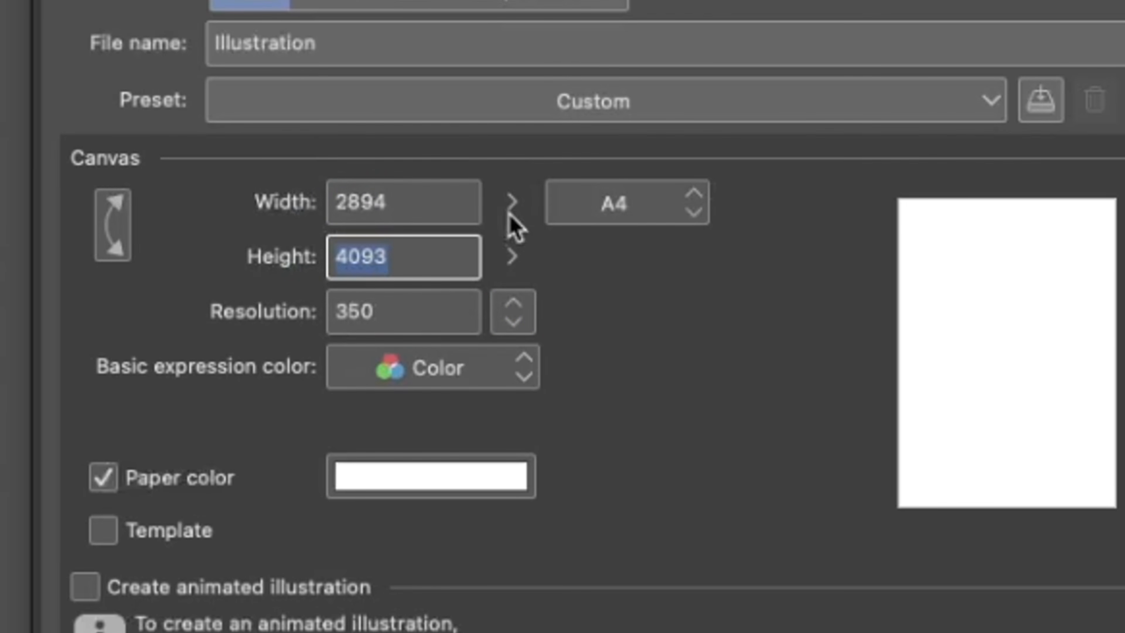
pyautogui.click(673, 209)
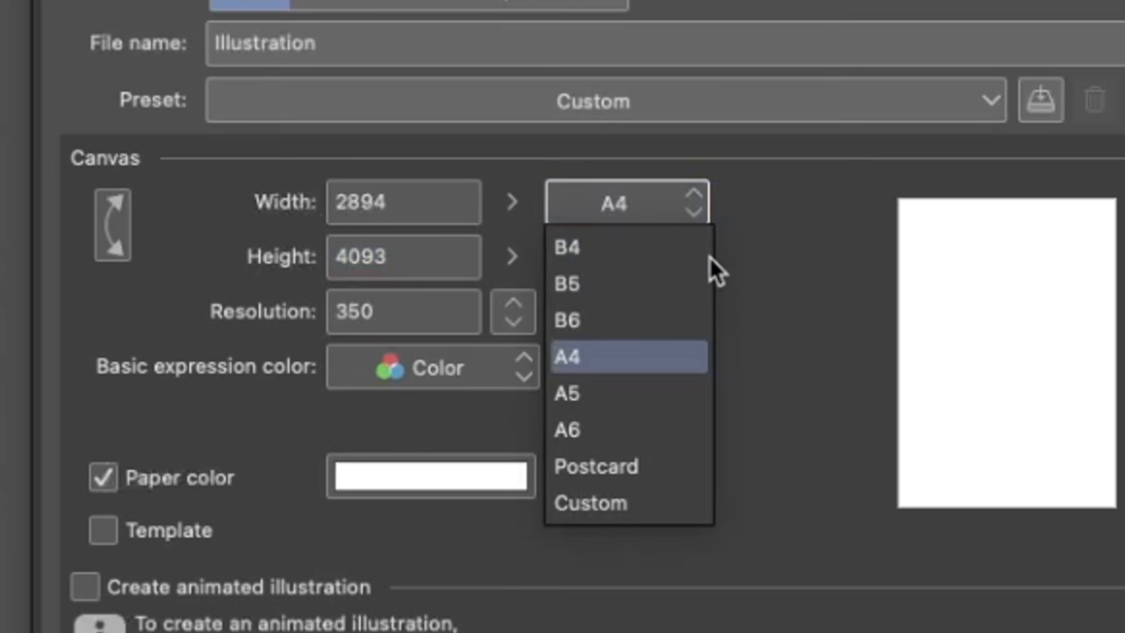
pyautogui.click(672, 222)
pyautogui.doubleClick(425, 310)
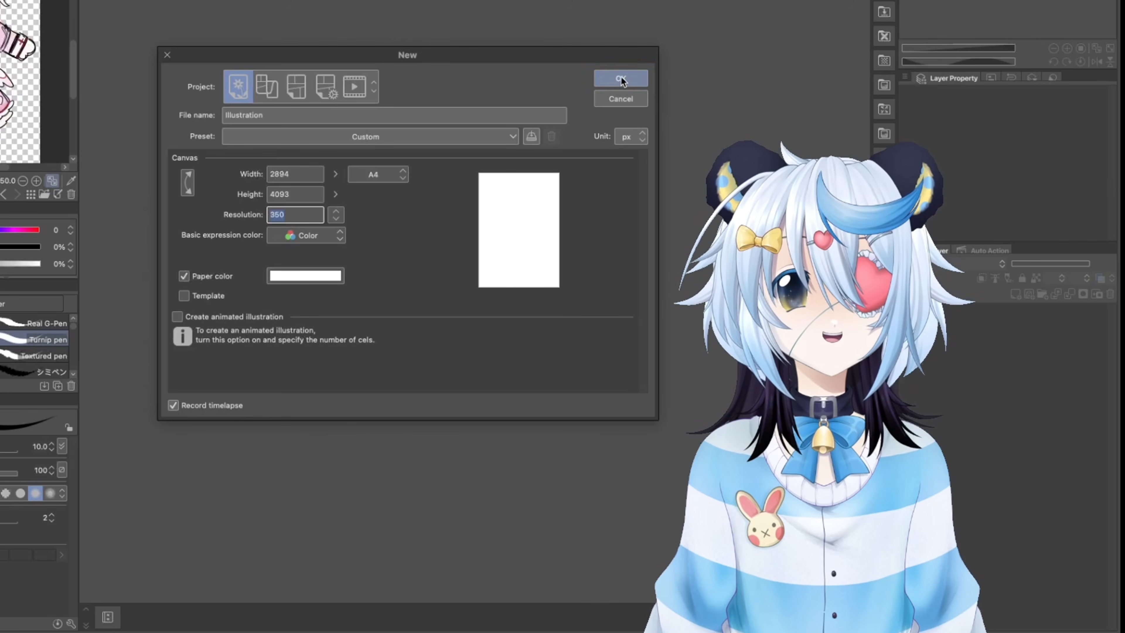
pyautogui.click(619, 100)
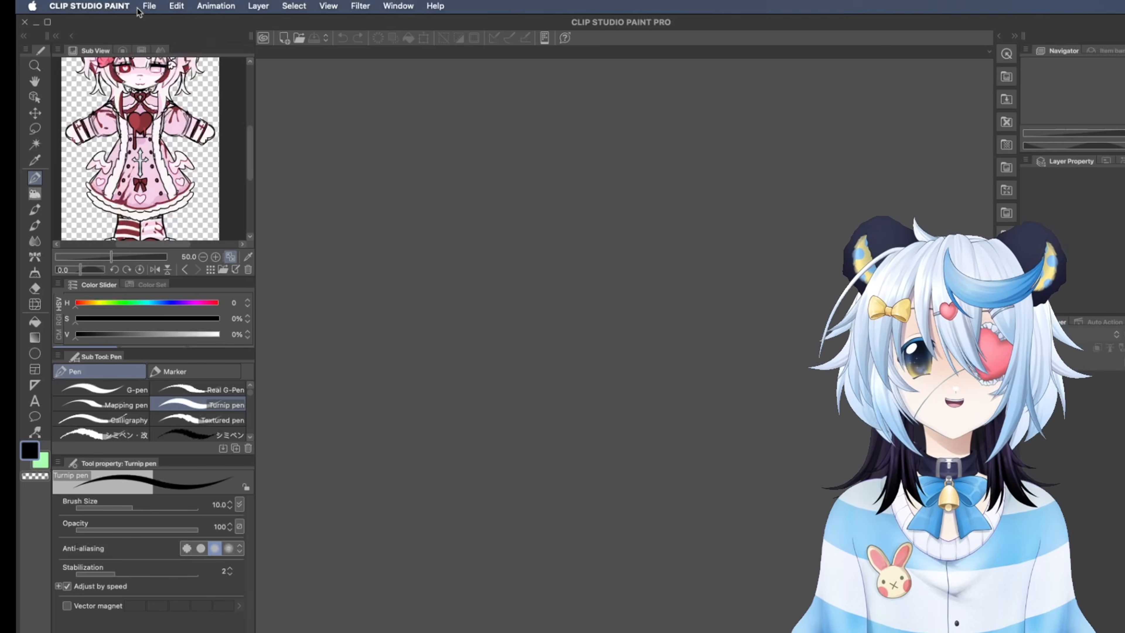
# - Open the recently used pika puka illustration
pyautogui.click(139, 9)
pyautogui.moveTo(269, 70)
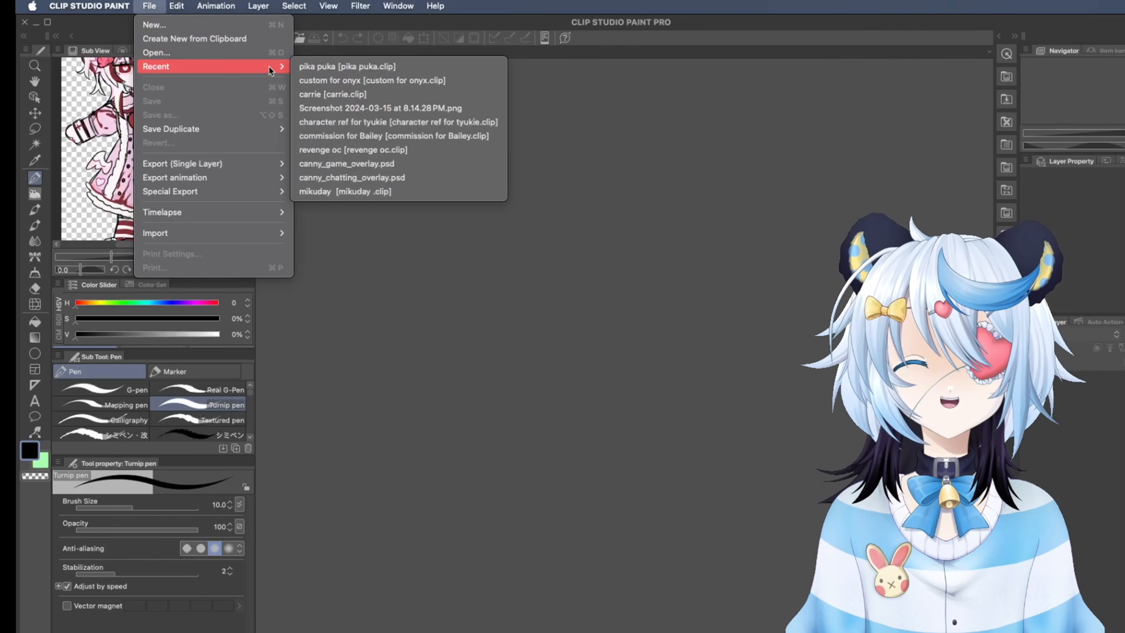
pyautogui.click(346, 66)
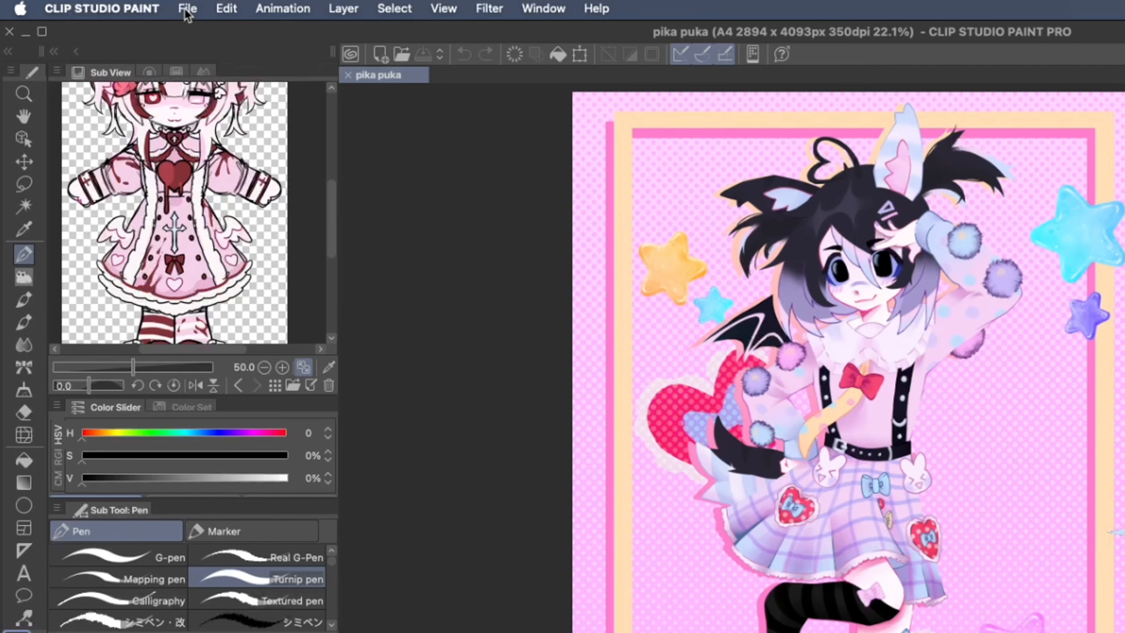
pyautogui.click(188, 10)
pyautogui.moveTo(248, 239)
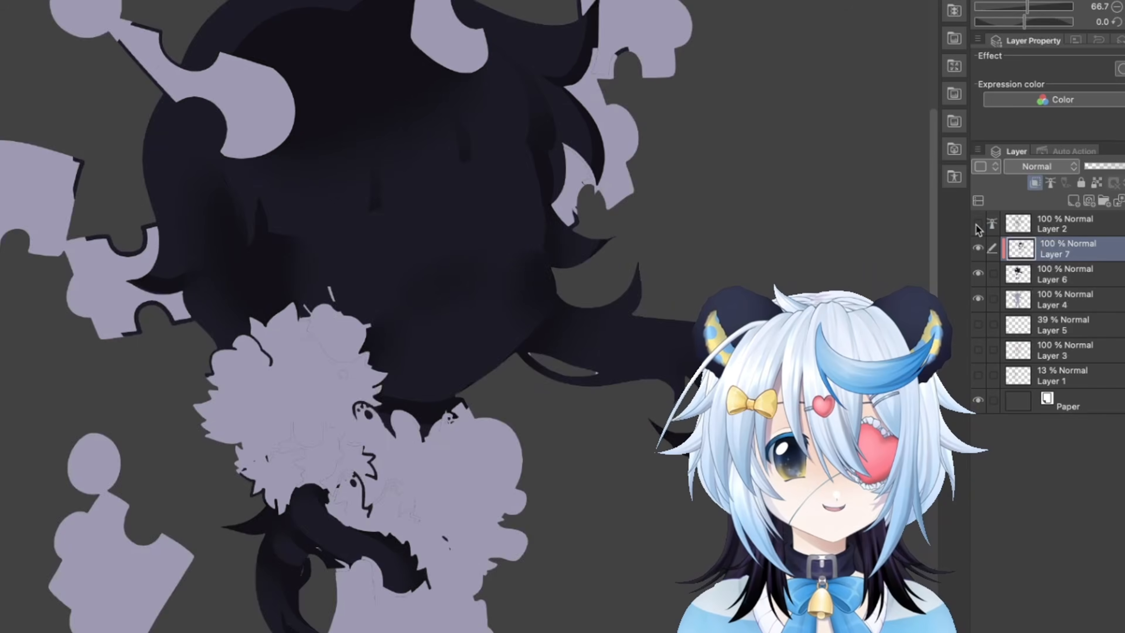
# - Show the line art on Layer 2, check Layer 7 by toggling its visibility, and merge it into the layer below
pyautogui.click(978, 225)
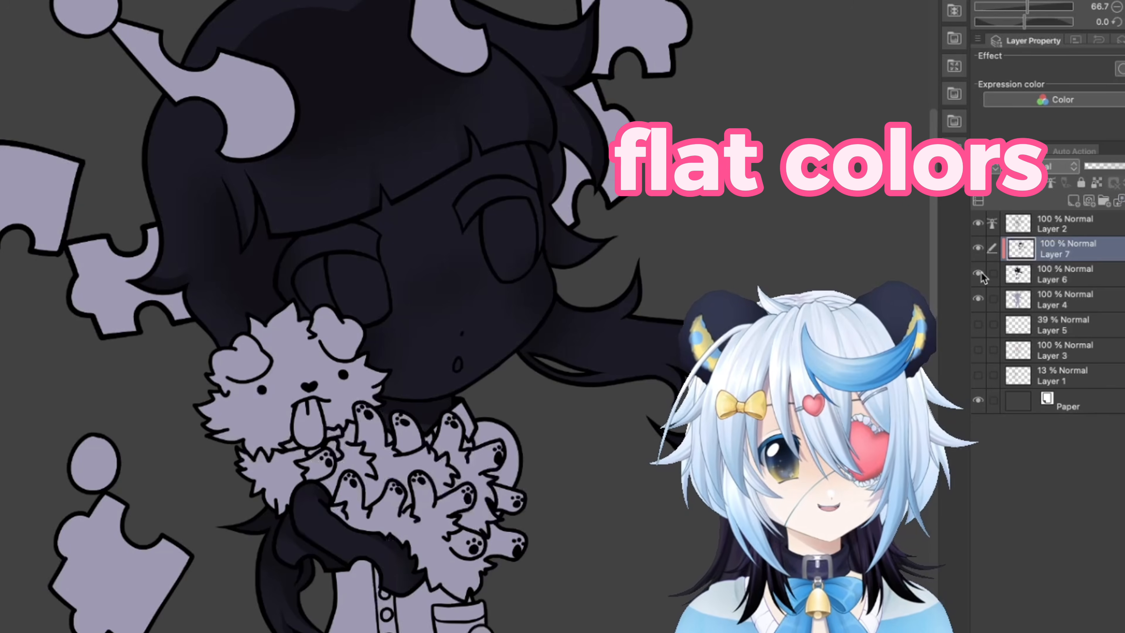
pyautogui.click(979, 248)
pyautogui.click(978, 248)
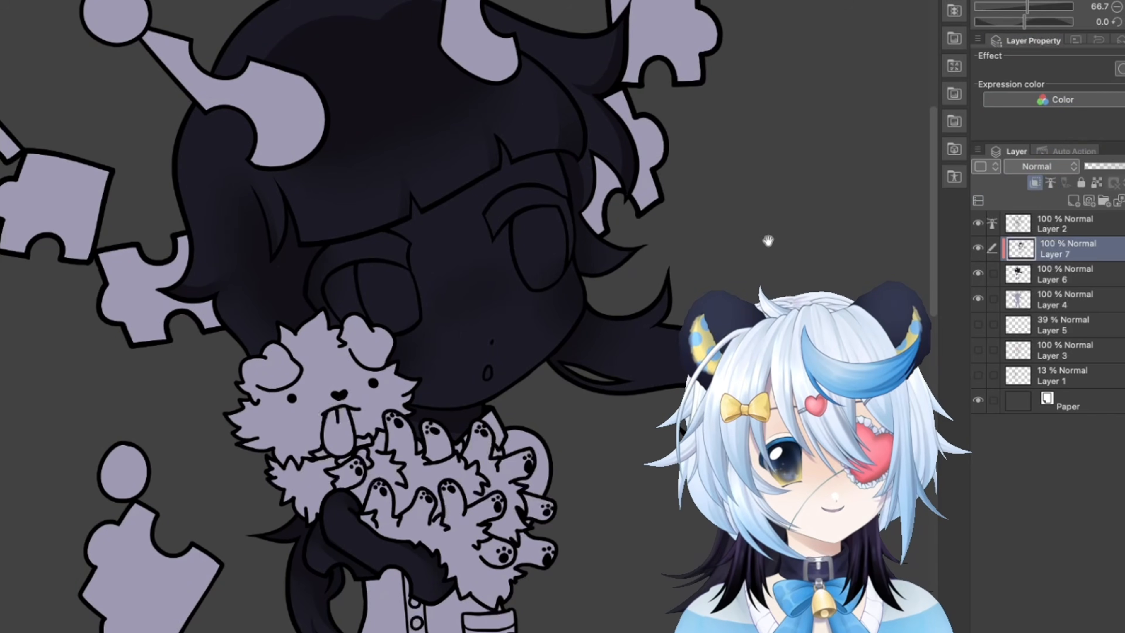
pyautogui.moveTo(768, 240); pyautogui.dragTo(683, 208)
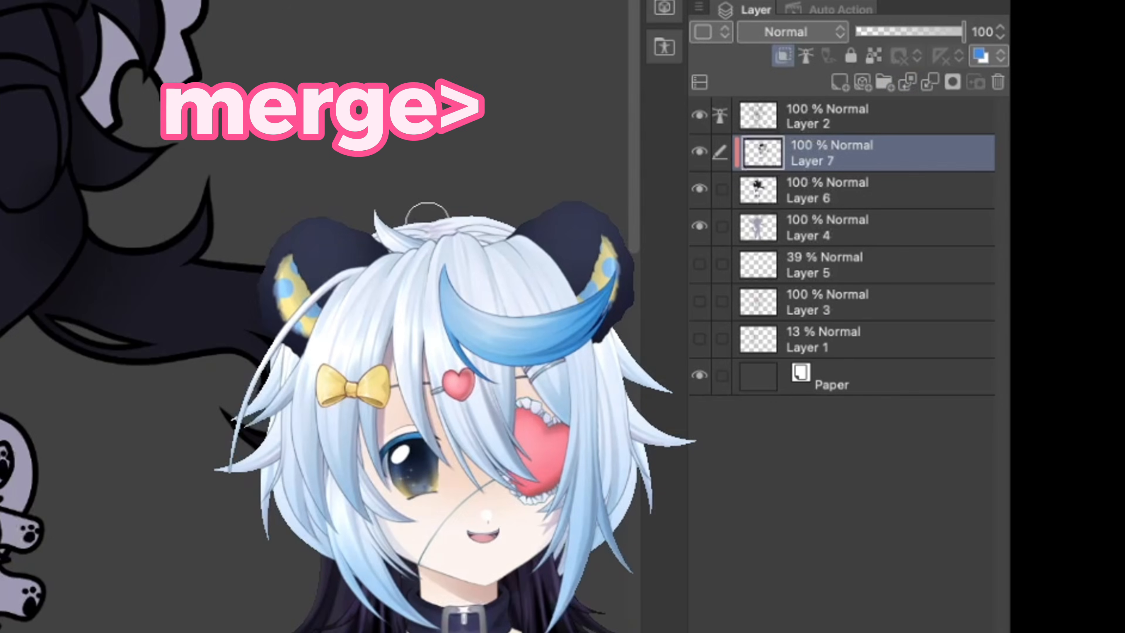
pyautogui.hotkey('ctrl', 'e')
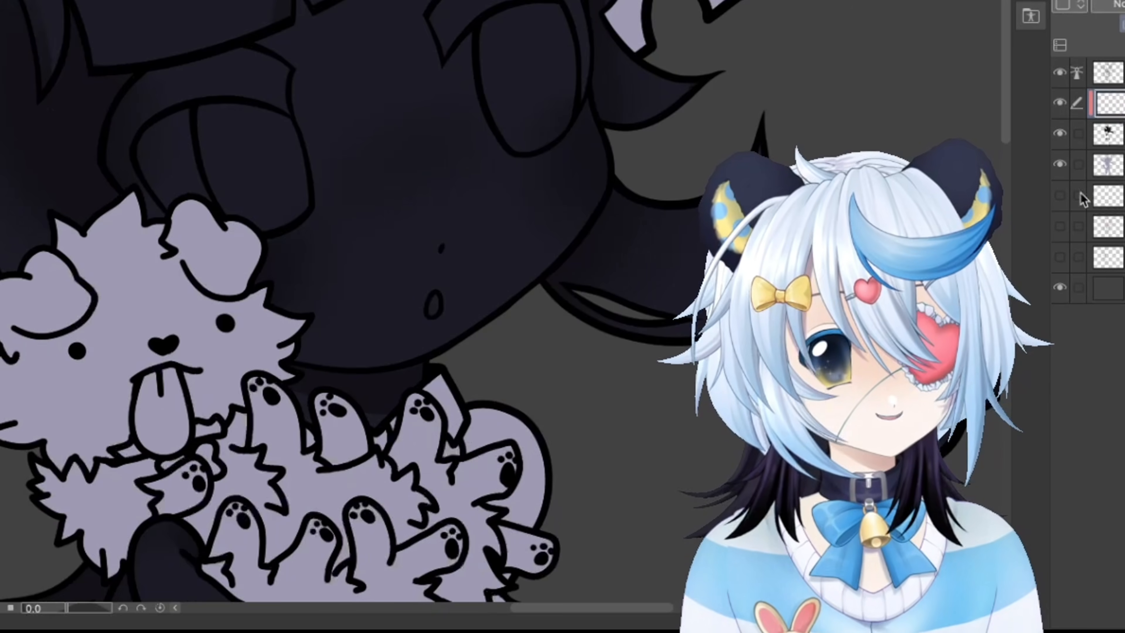
pyautogui.moveTo(974, 355); pyautogui.dragTo(723, 288)
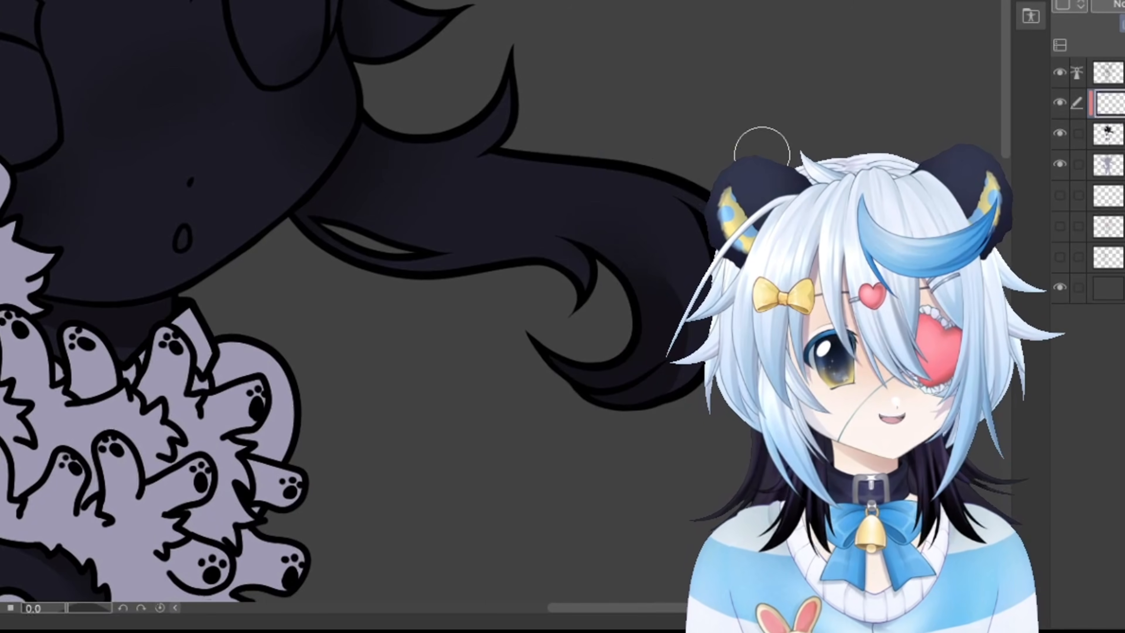
pyautogui.scroll(-2, 842, 110)
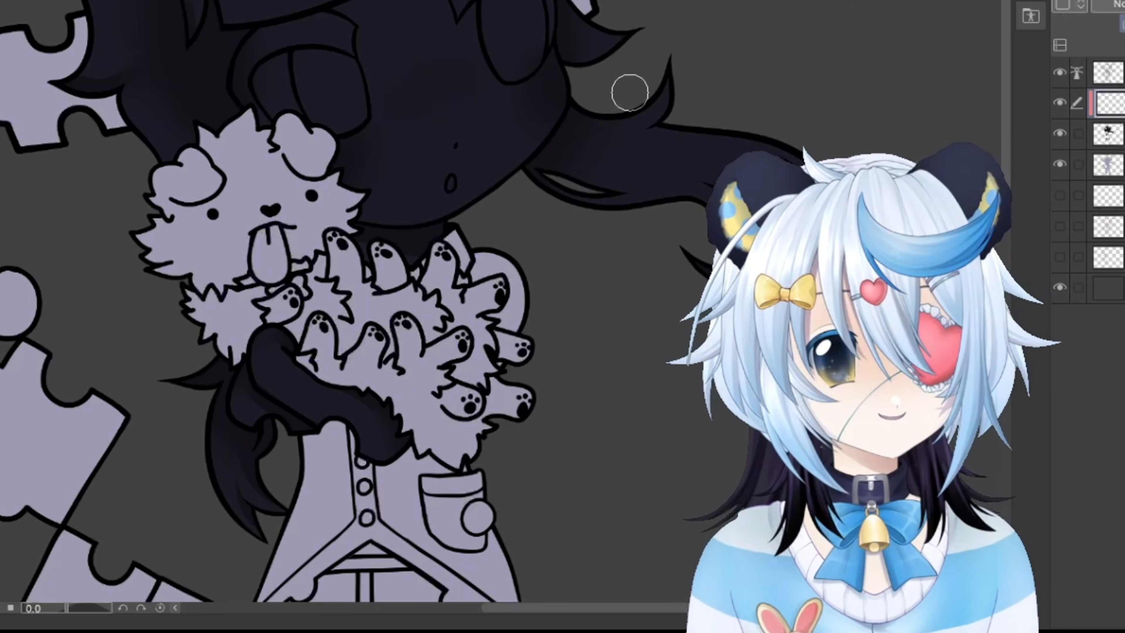
pyautogui.scroll(3, 744, 191)
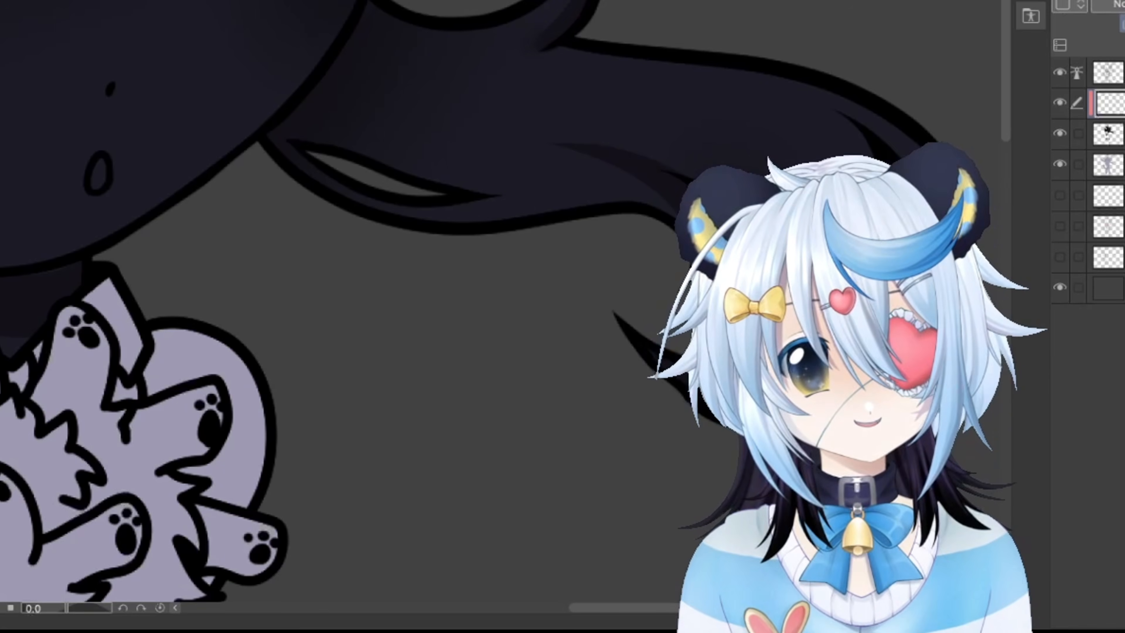
pyautogui.scroll(-3, 657, 116)
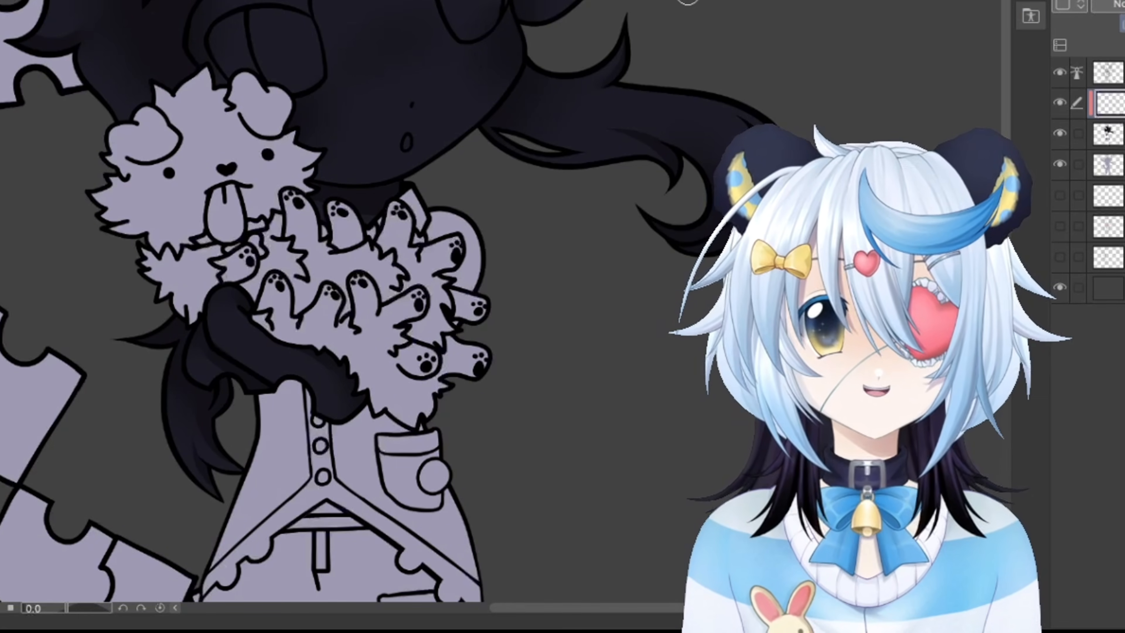
pyautogui.scroll(3, 681, 48)
pyautogui.moveTo(758, 54); pyautogui.dragTo(667, 20)
pyautogui.moveTo(775, 199); pyautogui.dragTo(888, 223)
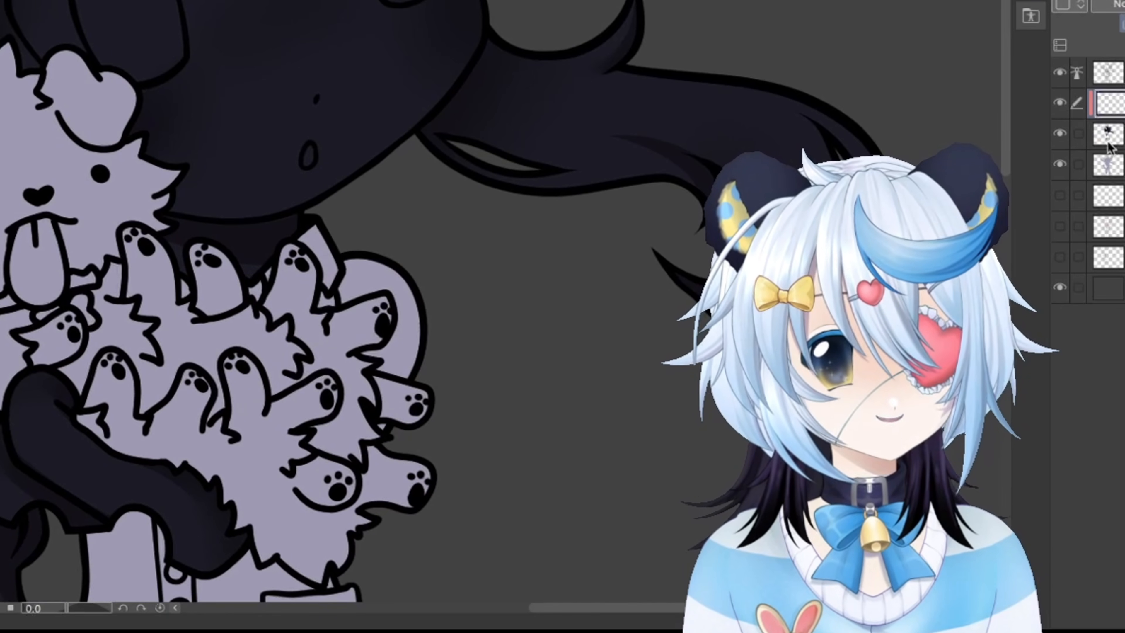
pyautogui.hotkey('ctrl', '-')
pyautogui.scroll(1, 615, 198)
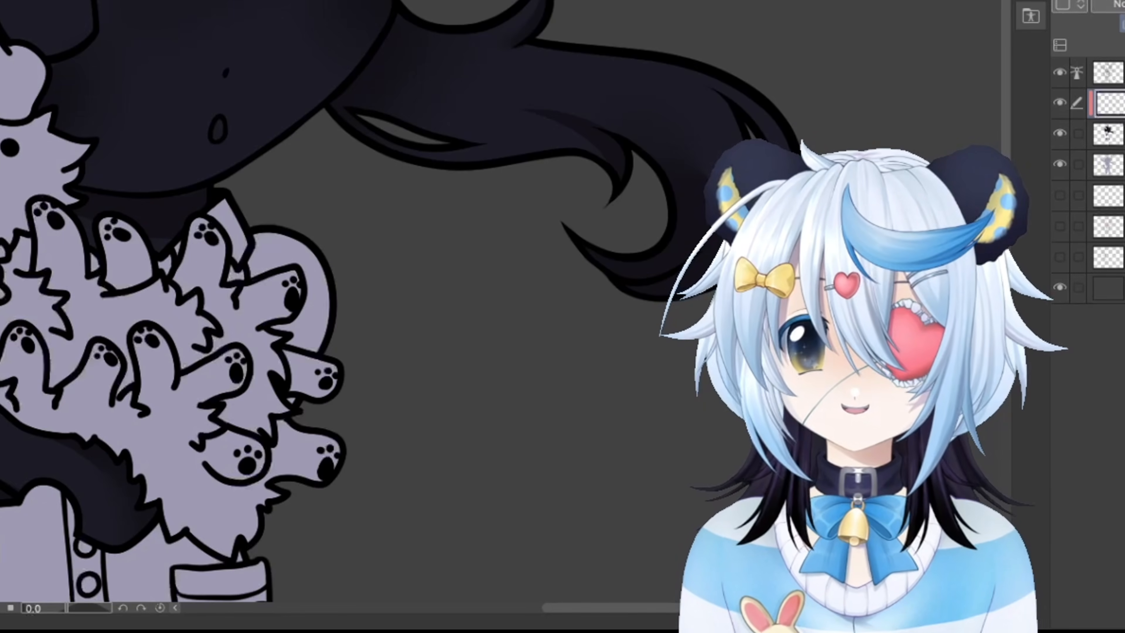
# - Try painting a dark curved shading stroke above the nose on the character's face and reshaping it with the Eraser
pyautogui.scroll(2, 38, 2)
pyautogui.moveTo(330, 116); pyautogui.dragTo(479, 49)
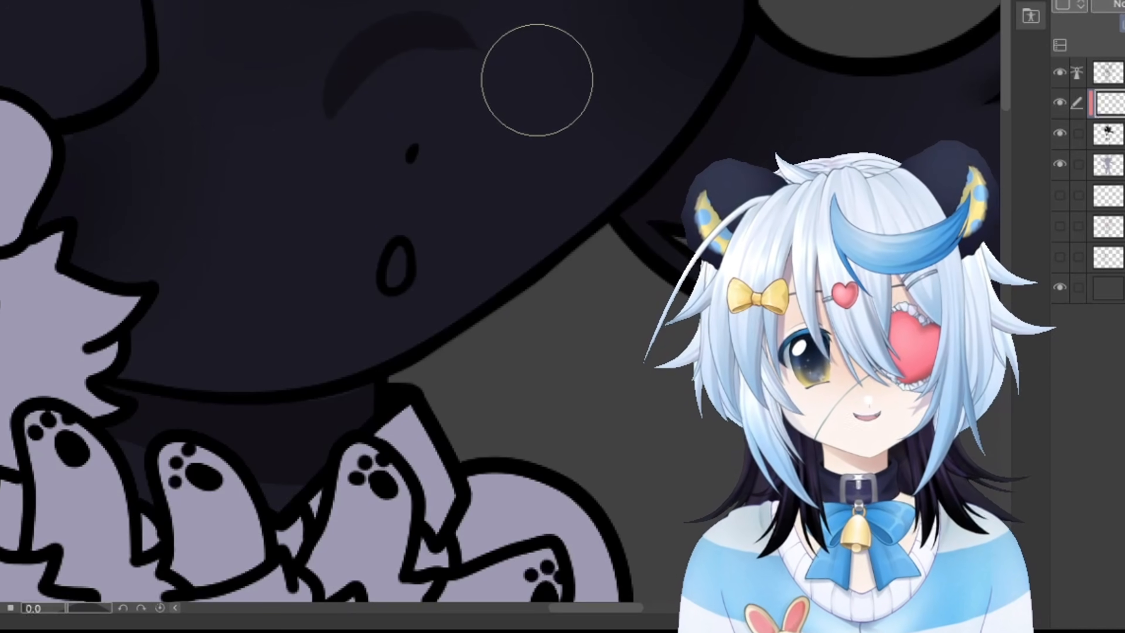
pyautogui.moveTo(332, 120); pyautogui.dragTo(483, 52)
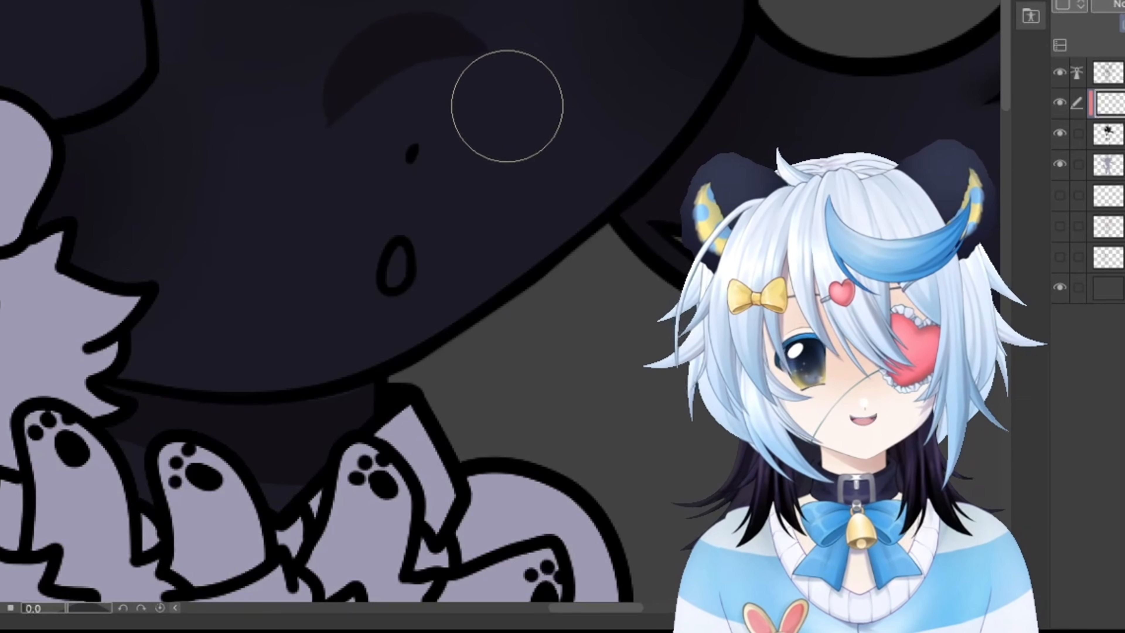
pyautogui.press('e')
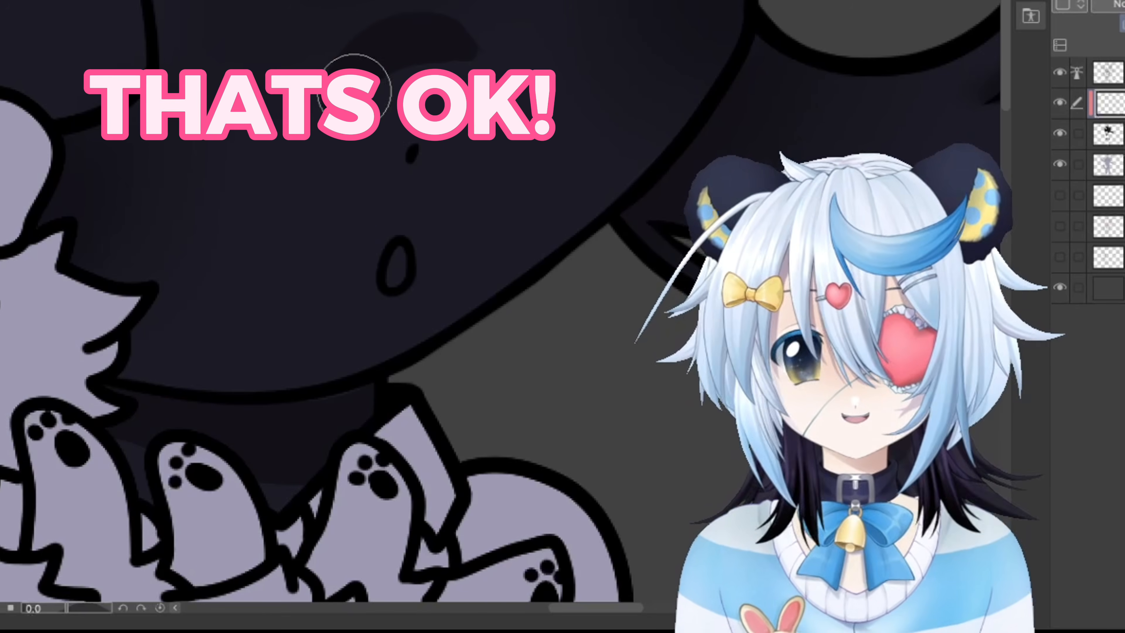
pyautogui.moveTo(419, 1); pyautogui.dragTo(307, 132)
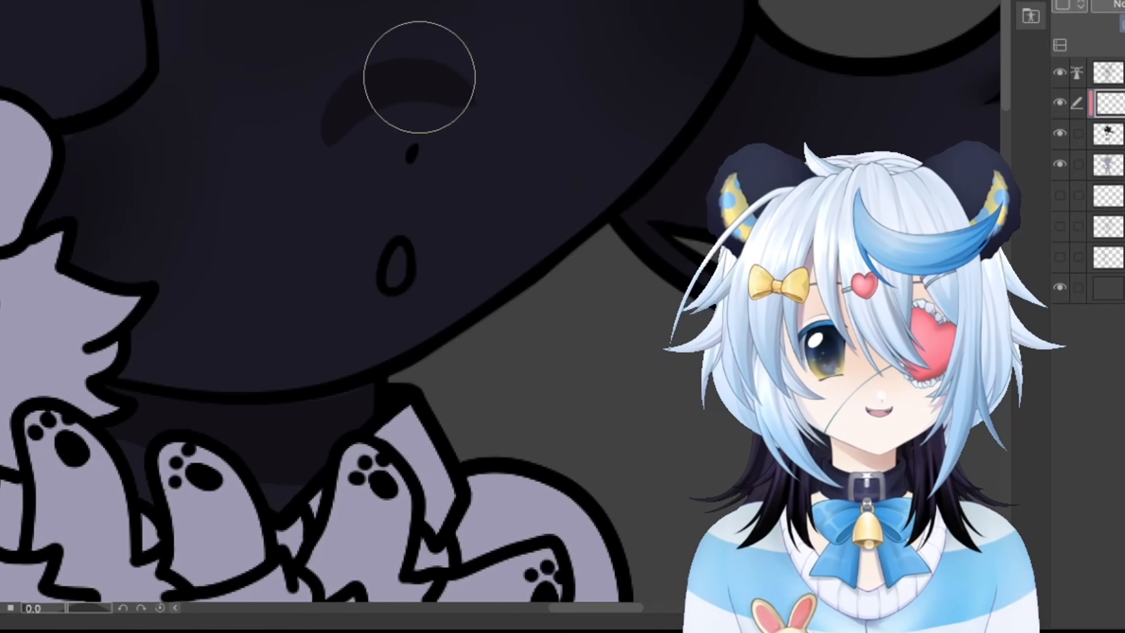
pyautogui.moveTo(341, 134); pyautogui.dragTo(474, 78)
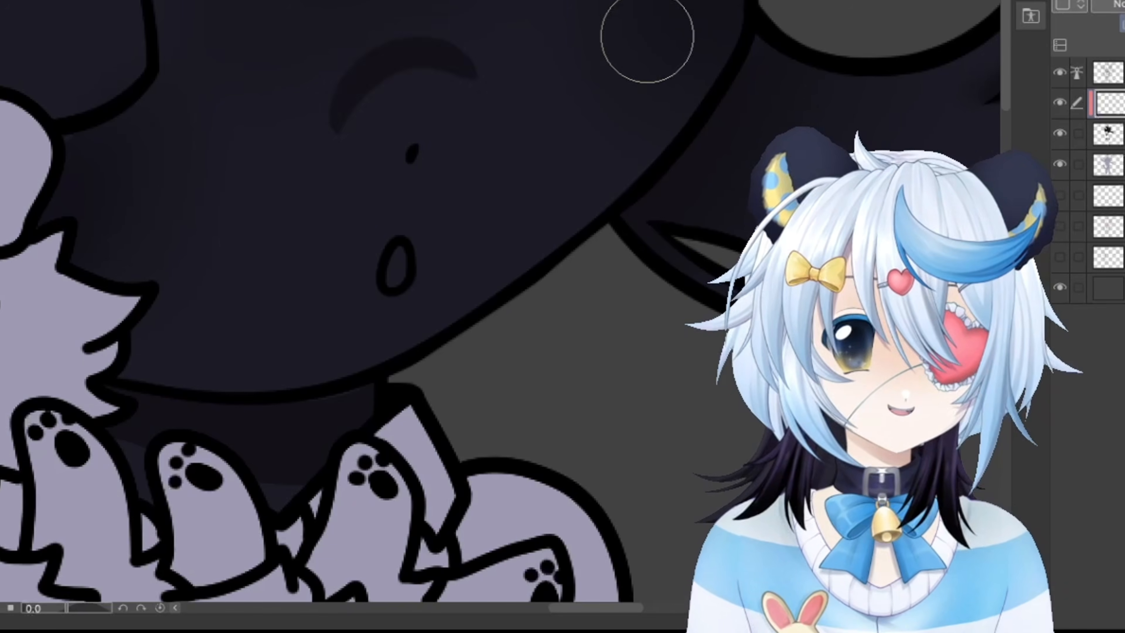
# - Undo the curved shading stroke, try another one on the face, and undo the attempts
pyautogui.hotkey('ctrl', 'z')
pyautogui.moveTo(331, 127)
pyautogui.mouseDown()
pyautogui.moveTo(487, 104)
pyautogui.moveTo(469, 102)
pyautogui.mouseUp()
pyautogui.hotkey('ctrl', 'z')
pyautogui.hotkey('ctrl', 'z')
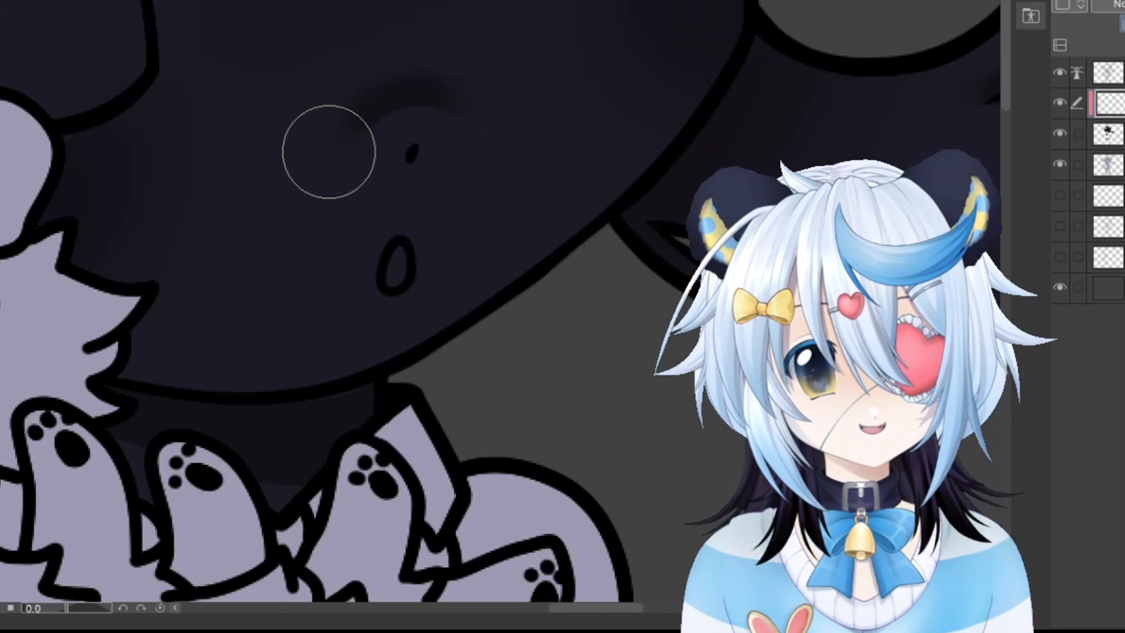
# - Open another layered illustration and show its Paper and rough sketch on Layer 1 at 90% opacity
pyautogui.scroll(-5, 577, 234)
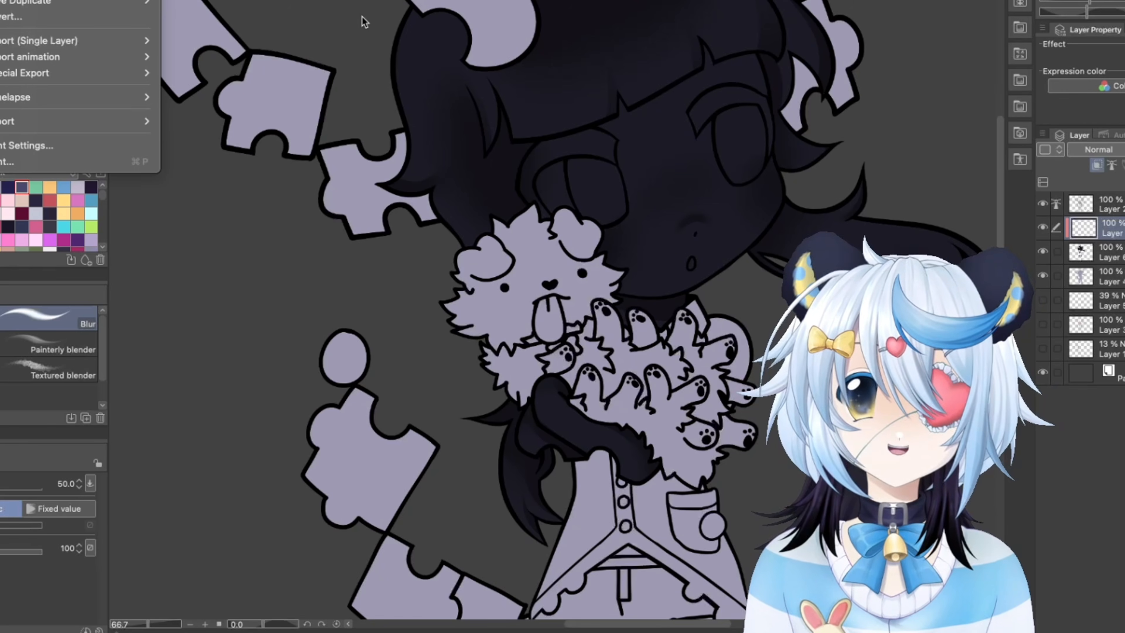
pyautogui.click(343, 33)
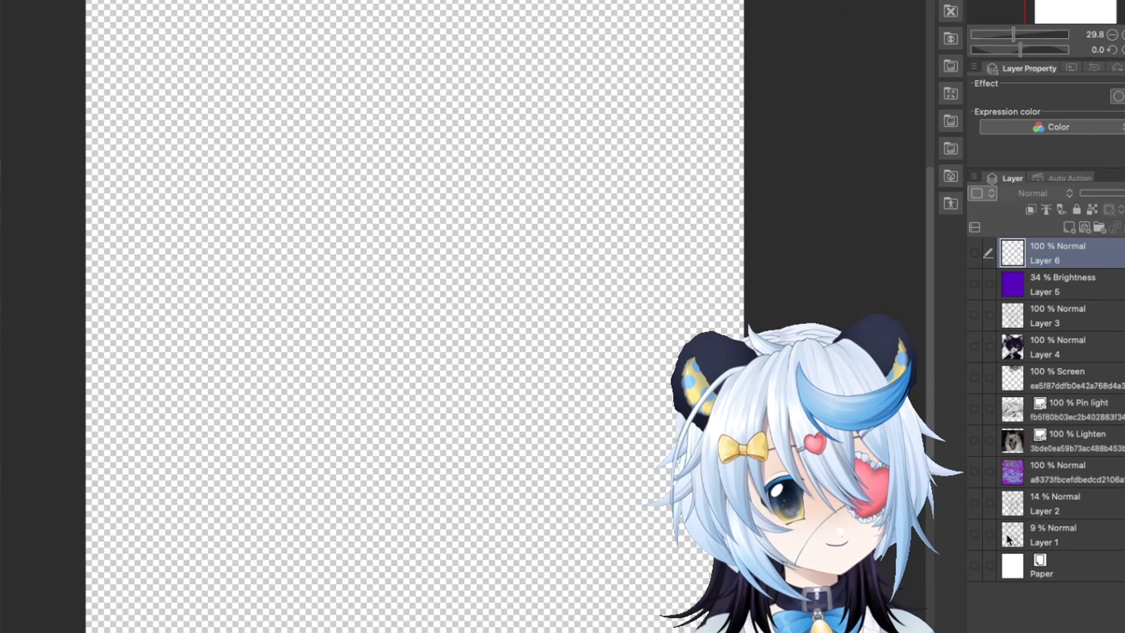
pyautogui.click(974, 565)
pyautogui.click(974, 534)
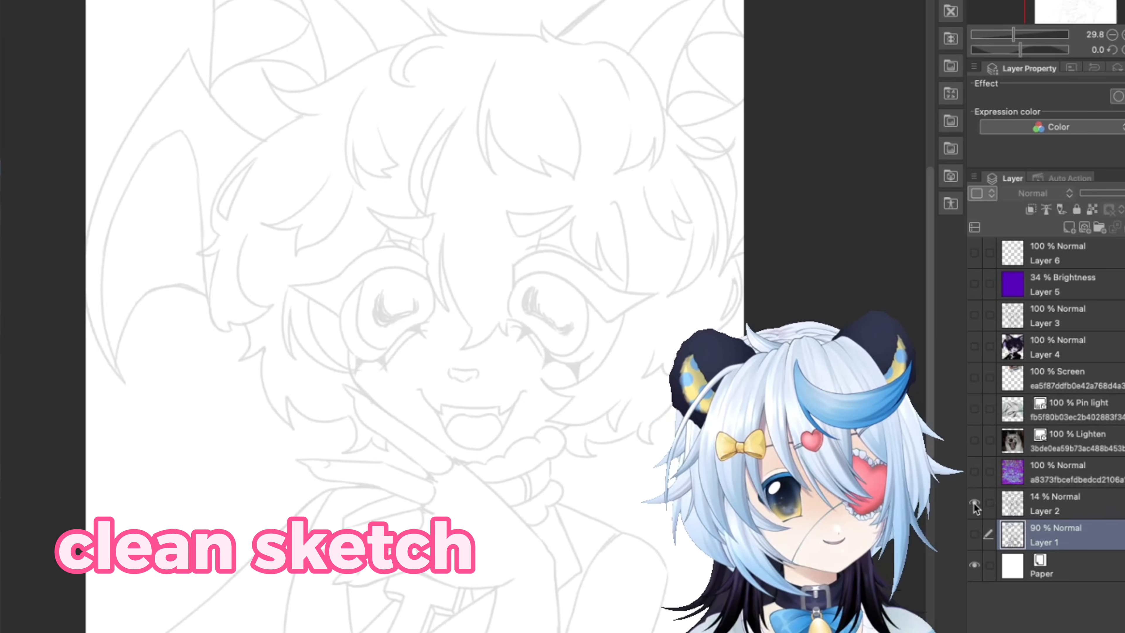
# - Raise the clean sketch on Layer 2 to 78% opacity and show the character's coloring on Layers 3 and 4
pyautogui.click(1033, 490)
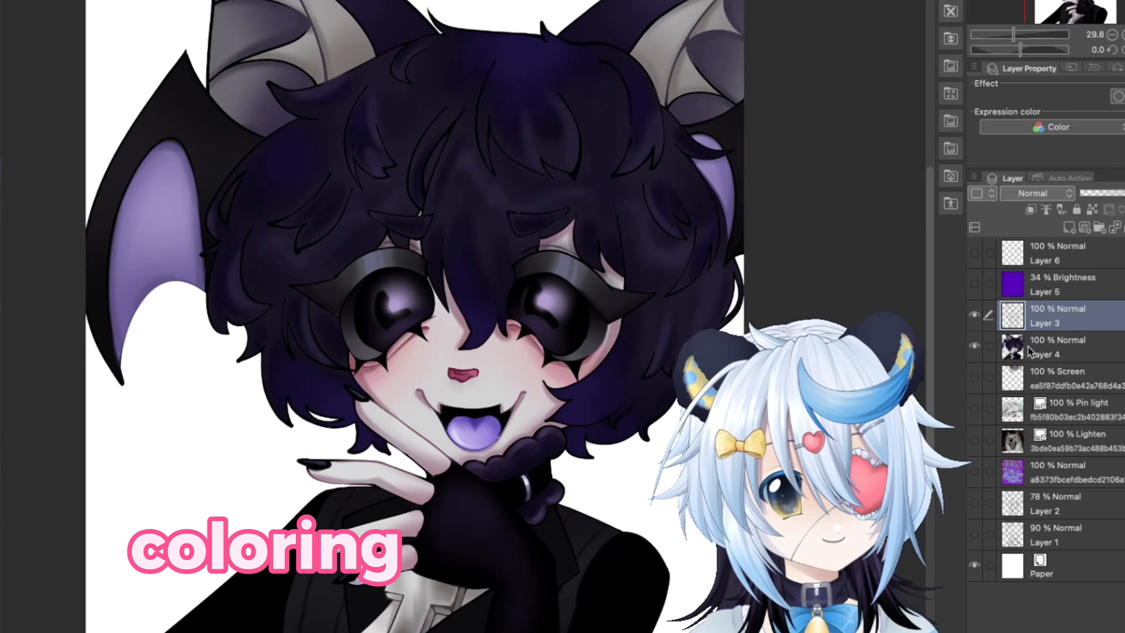
pyautogui.click(1027, 347)
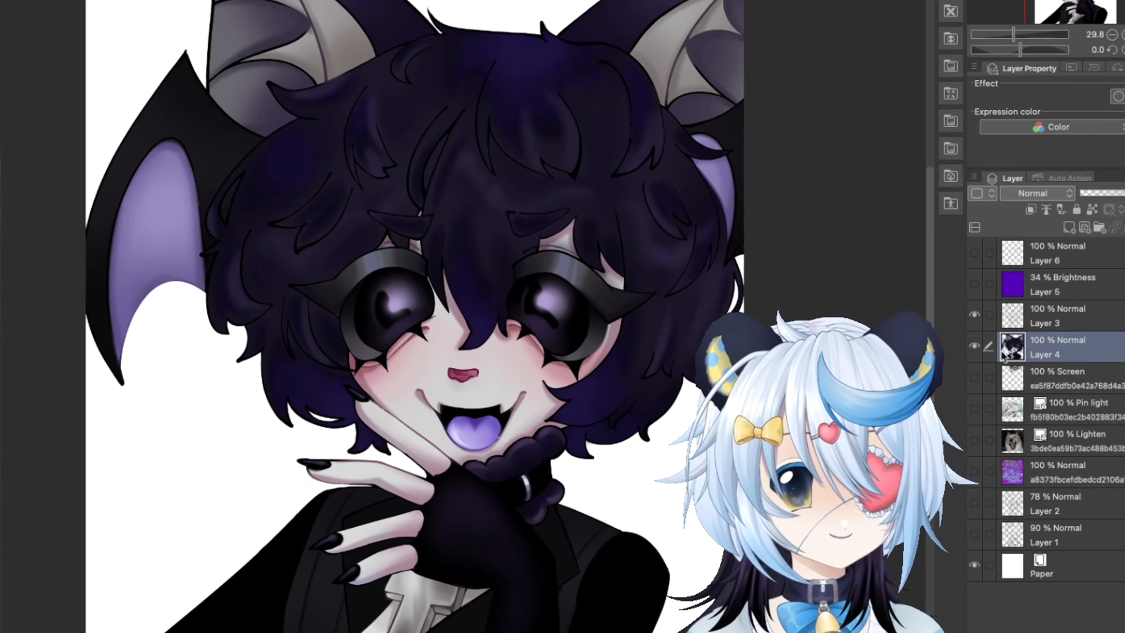
pyautogui.hotkey('ctrl', 'shift', 'n')
pyautogui.hotkey('ctrl', 'z')
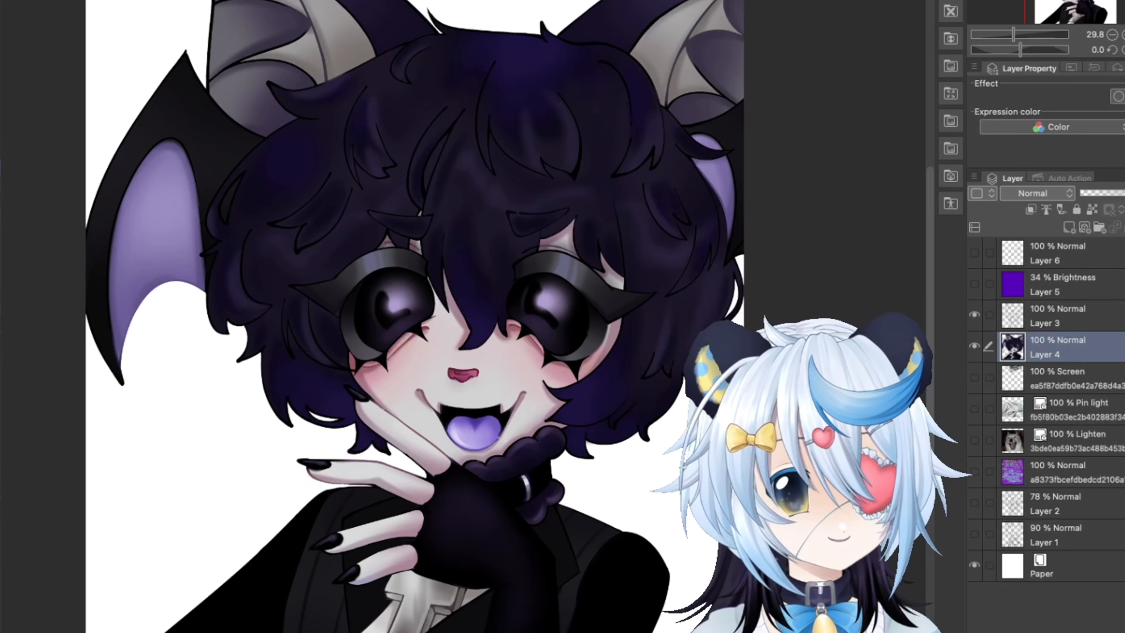
# - Preview the details on Layer 6 by toggling its visibility, and show the Screen and Pin light layers
pyautogui.click(975, 253)
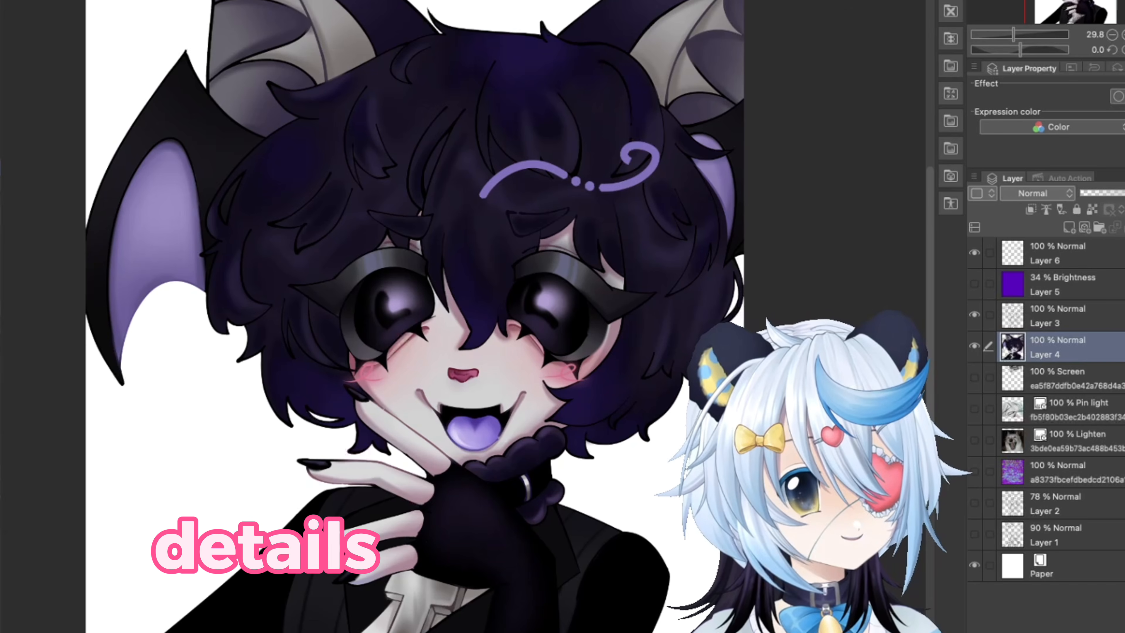
pyautogui.click(974, 252)
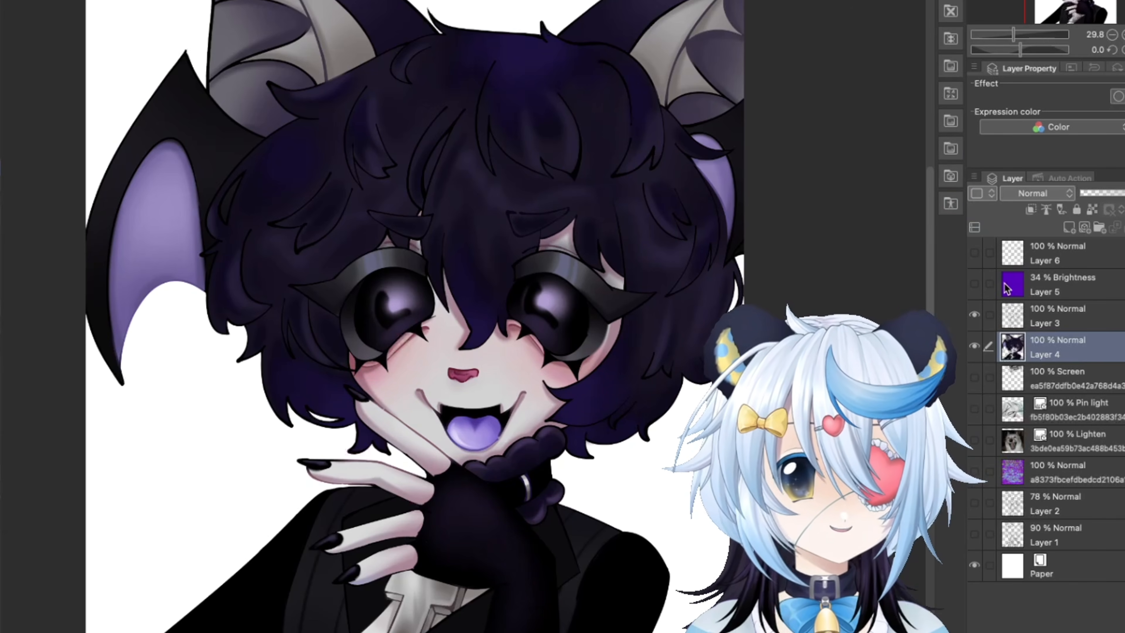
pyautogui.click(973, 409)
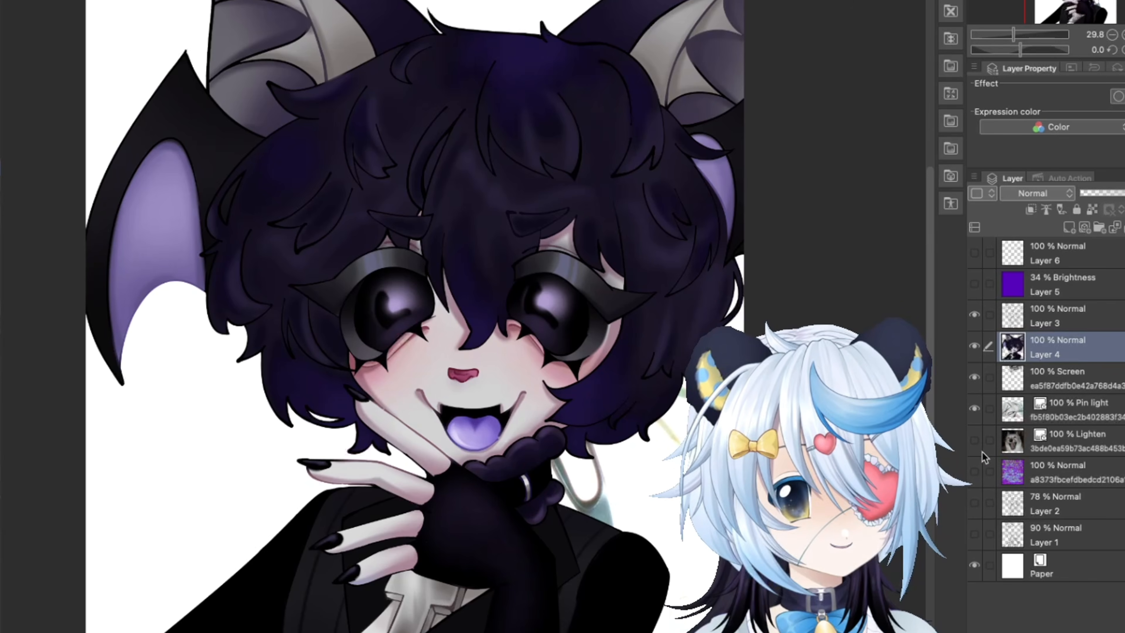
# - Show the illustration's textured background, its Lighten layer and the 34% Brightness fill on Layer 5
pyautogui.click(974, 471)
pyautogui.click(971, 286)
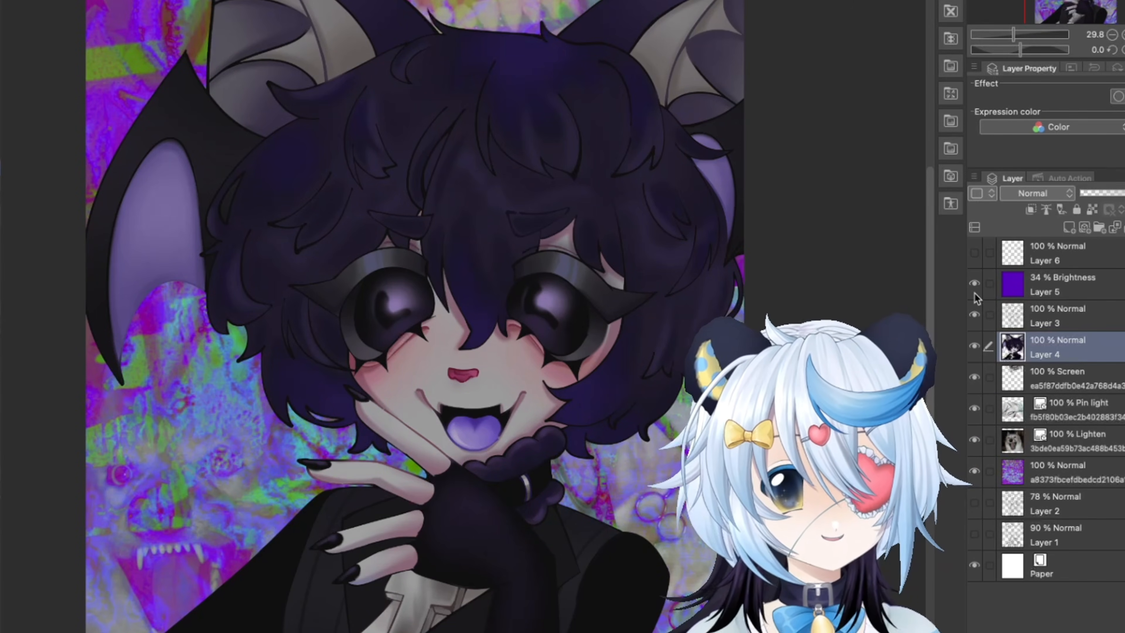
pyautogui.hscroll(-1, 974, 293)
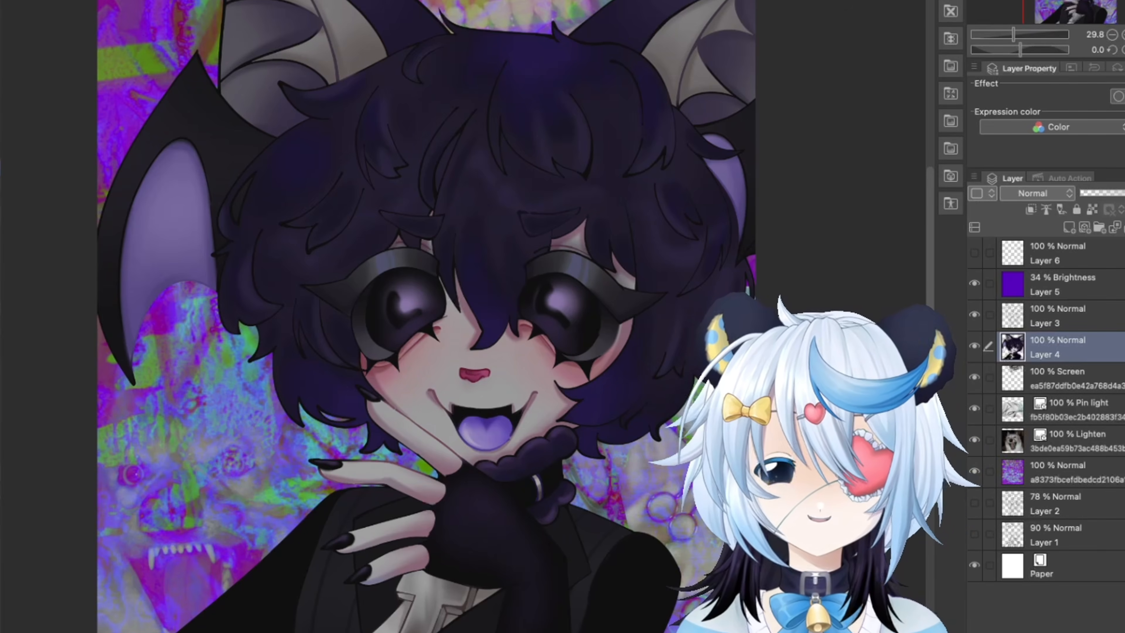
pyautogui.click(291, 2)
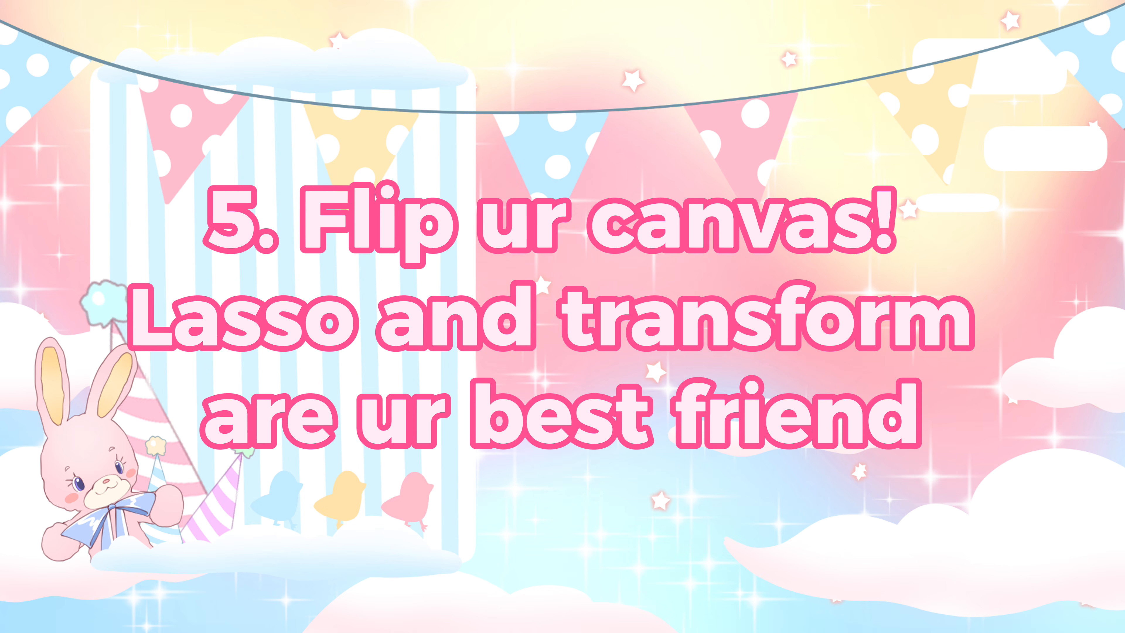
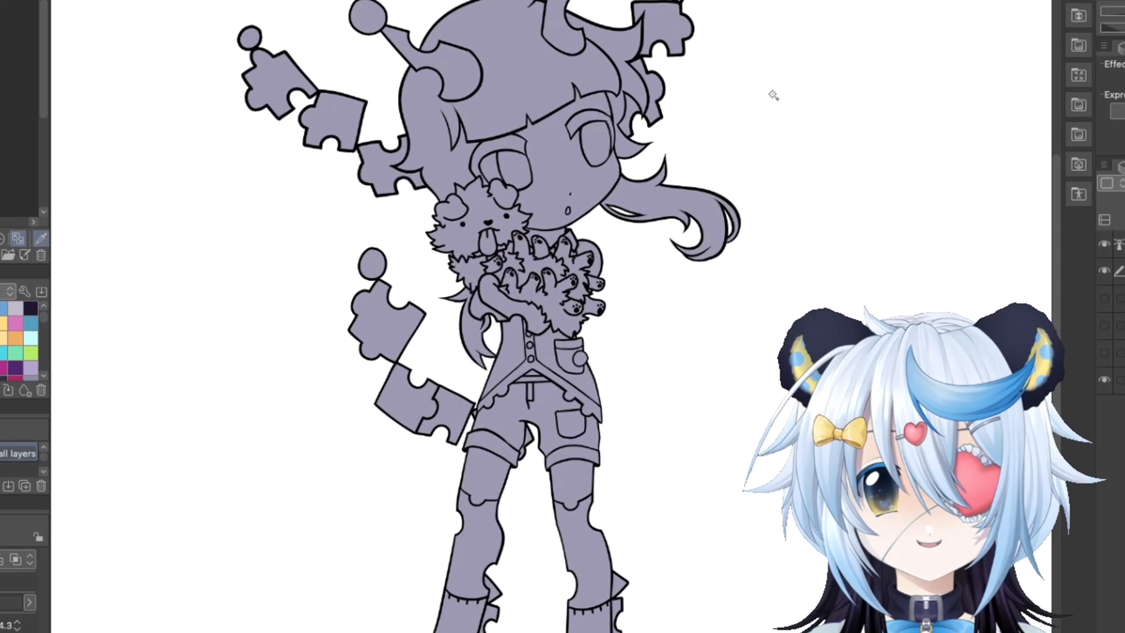
pyautogui.scroll(3, 682, 173)
pyautogui.moveTo(813, 124); pyautogui.dragTo(627, 96)
pyautogui.moveTo(647, 142); pyautogui.dragTo(899, 114)
pyautogui.moveTo(718, 163); pyautogui.dragTo(1061, 84)
pyautogui.scroll(-2, 831, 141)
pyautogui.moveTo(949, 53); pyautogui.dragTo(726, 169)
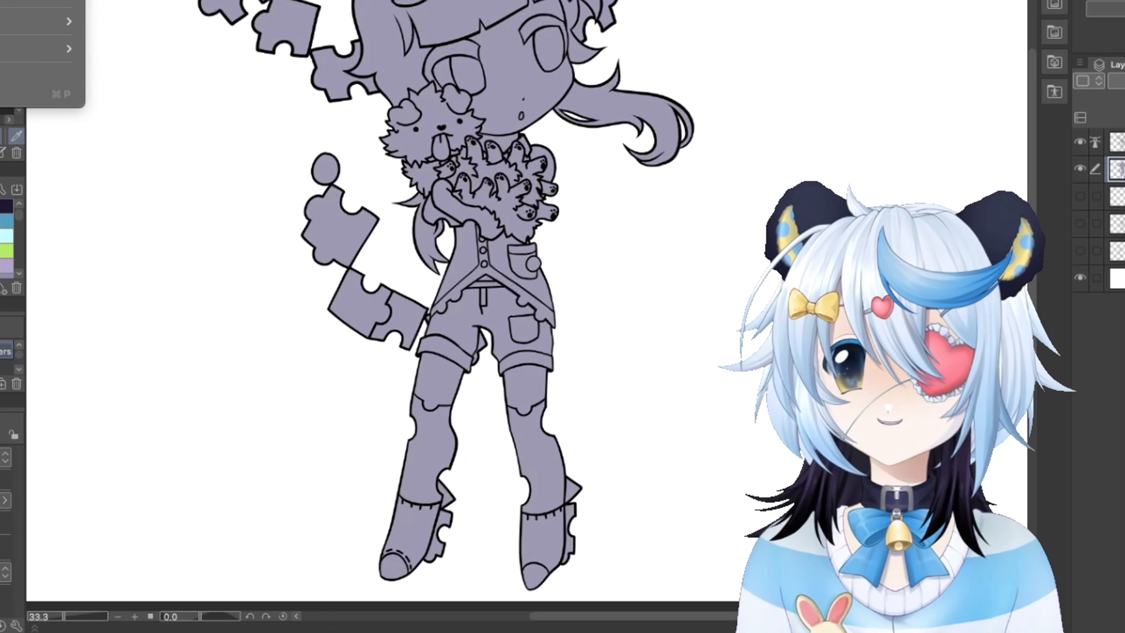
# - Create a new canvas with a soft gray heart outline, and try selecting around the heart with the magic wand
pyautogui.hotkey('ctrl', 'n')
pyautogui.press('Return')
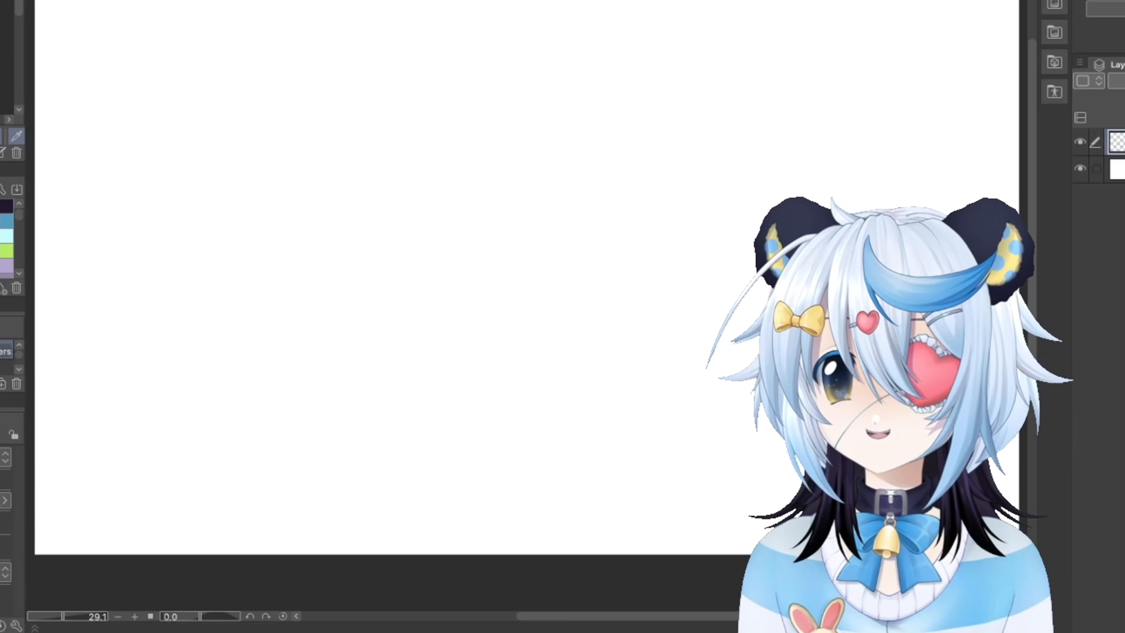
pyautogui.moveTo(397, 162)
pyautogui.mouseDown()
pyautogui.moveTo(304, 322)
pyautogui.moveTo(384, 160)
pyautogui.mouseUp()
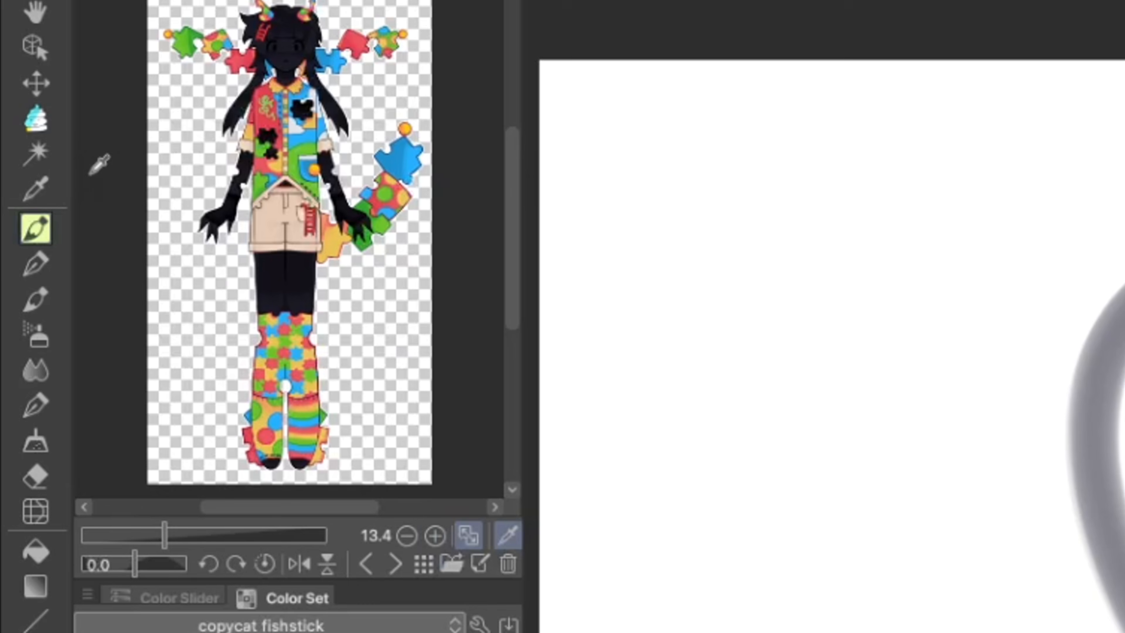
pyautogui.click(41, 159)
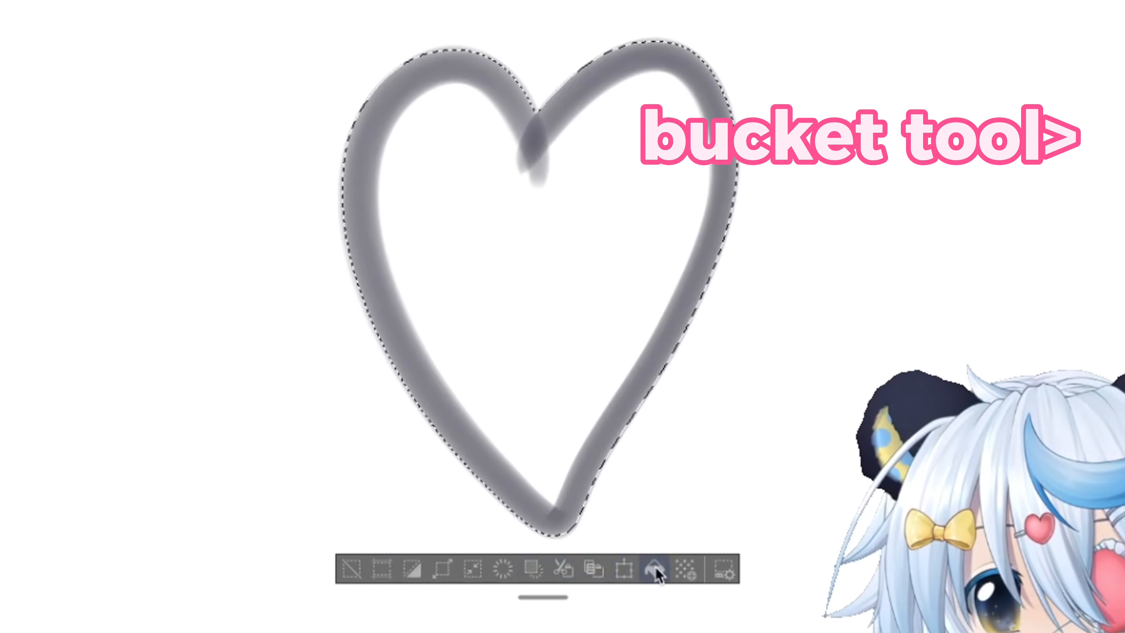
pyautogui.click(345, 567)
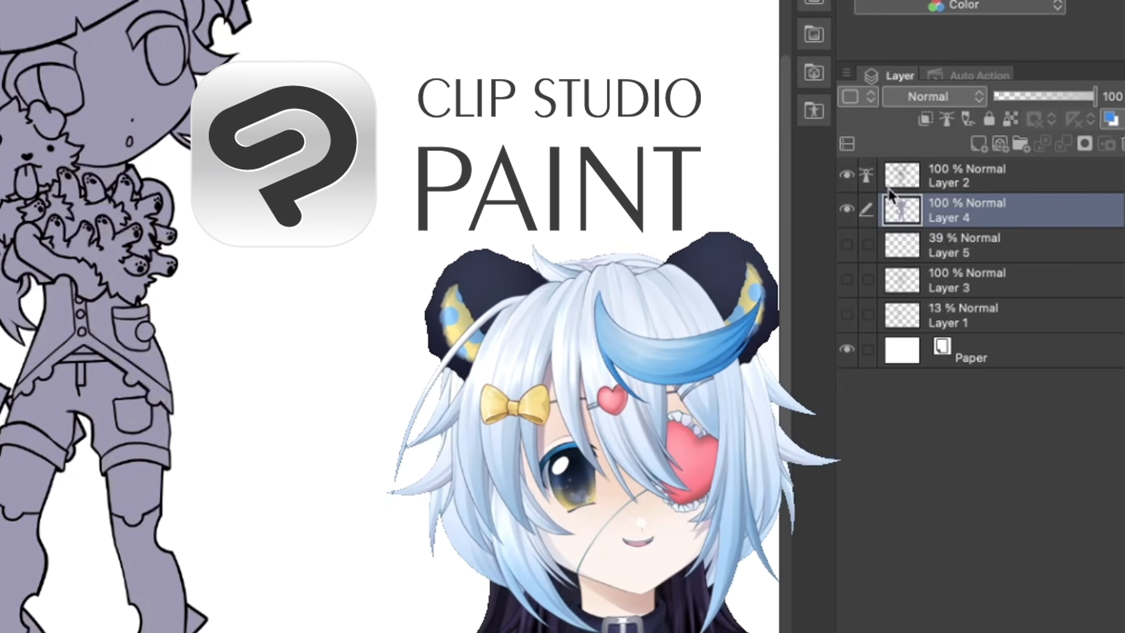
# - Remove the flat base color on Layer 4 and choose the 隙間無く囲って塗るツール sub tool
pyautogui.click(846, 209)
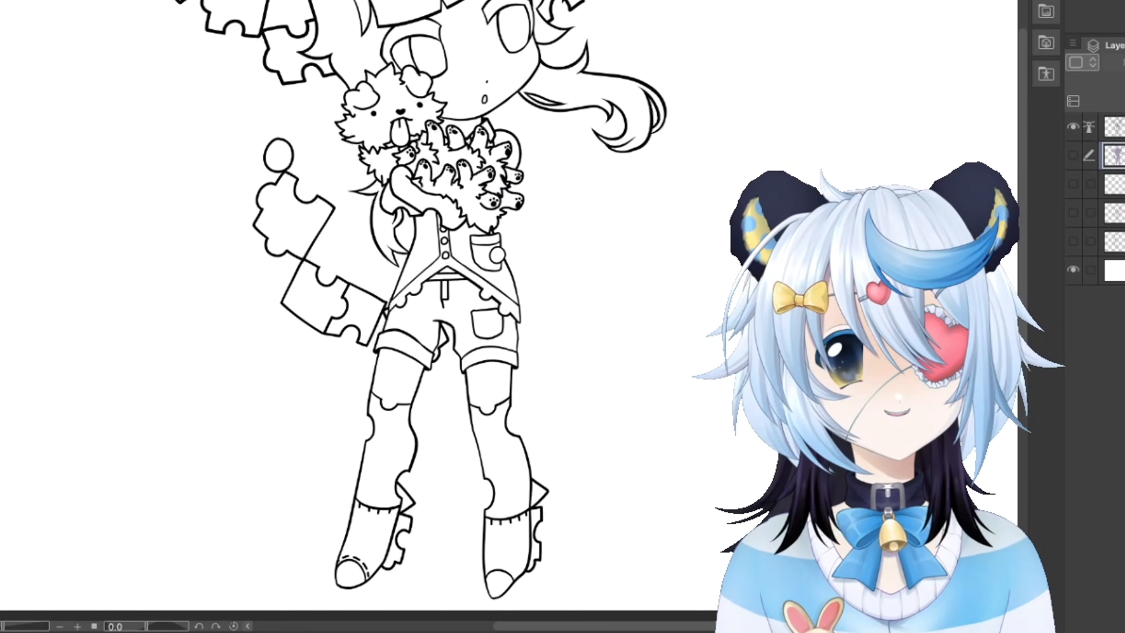
pyautogui.click(1124, 101)
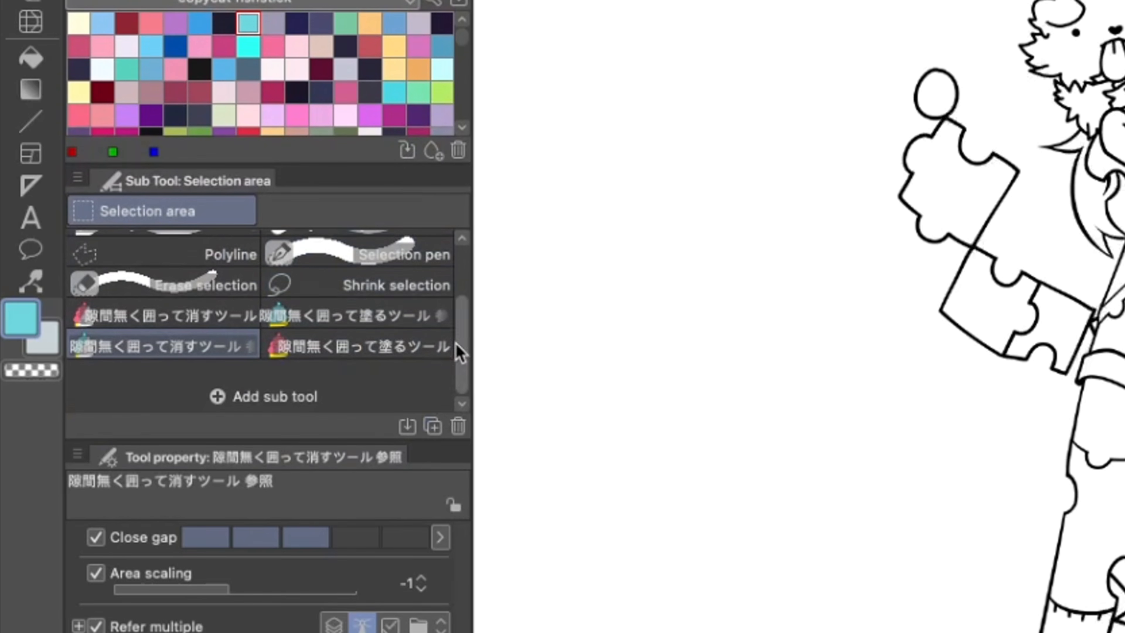
pyautogui.click(448, 315)
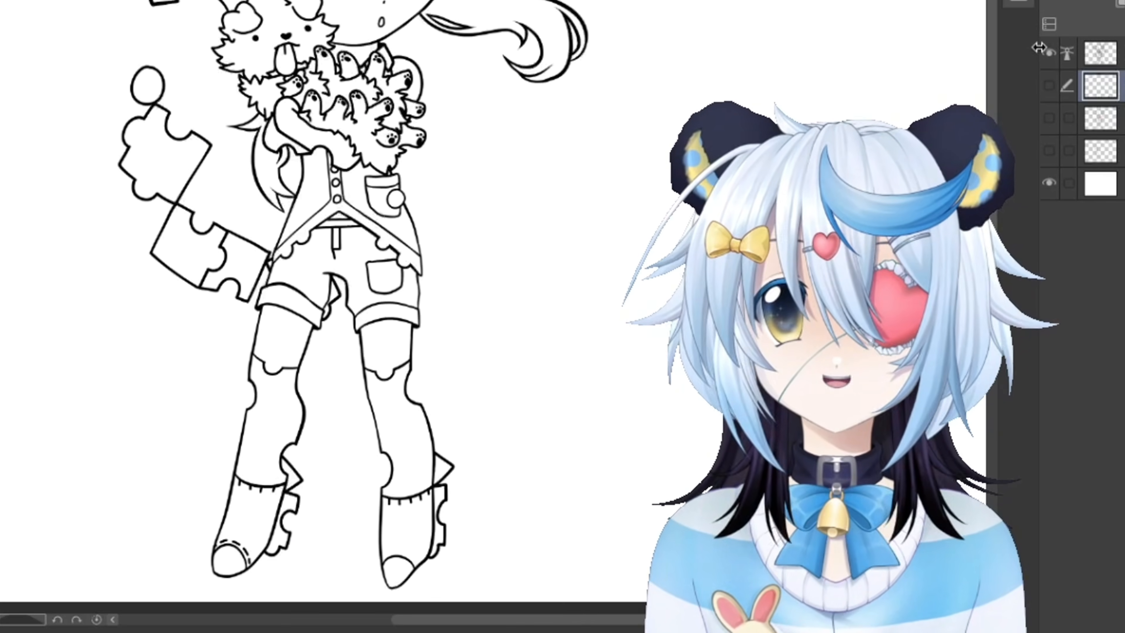
# - Set the line art on Layer 2 as the reference layer and fill the whole character gray-purple on a new layer beneath it
pyautogui.click(1102, 51)
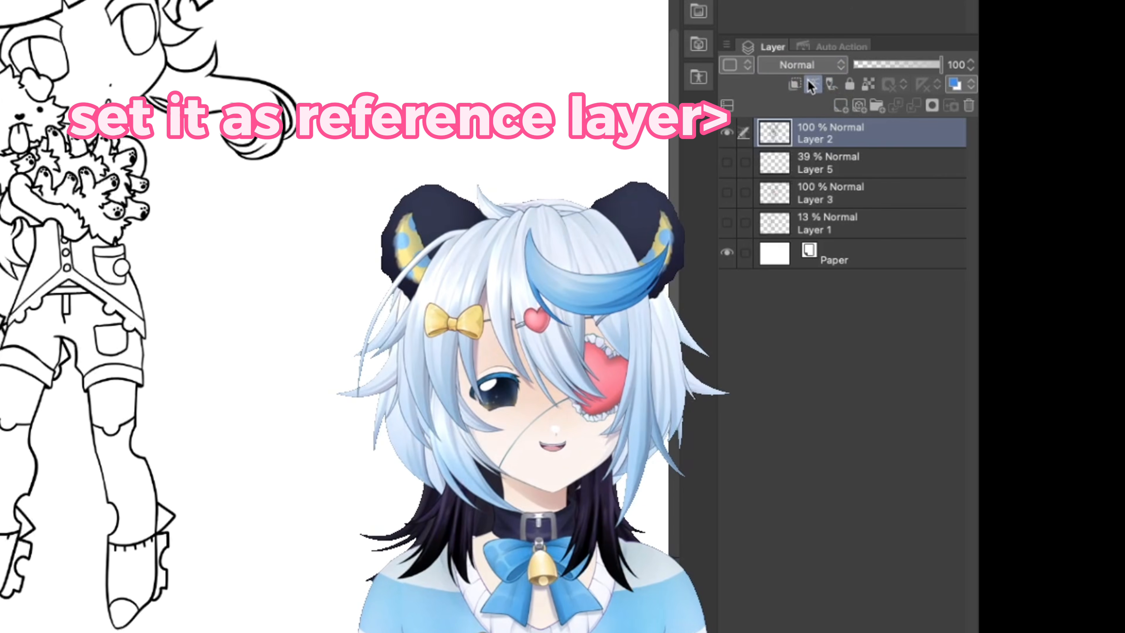
pyautogui.click(826, 163)
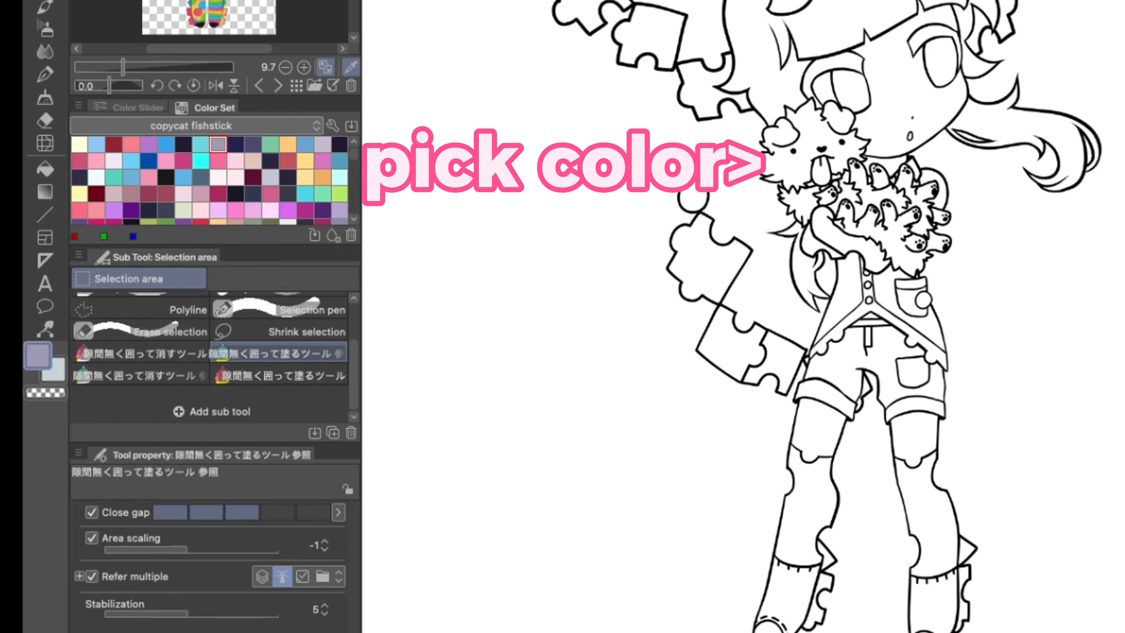
pyautogui.moveTo(642, 177)
pyautogui.mouseDown()
pyautogui.moveTo(150, 196)
pyautogui.moveTo(264, 590)
pyautogui.moveTo(700, 589)
pyautogui.mouseUp()
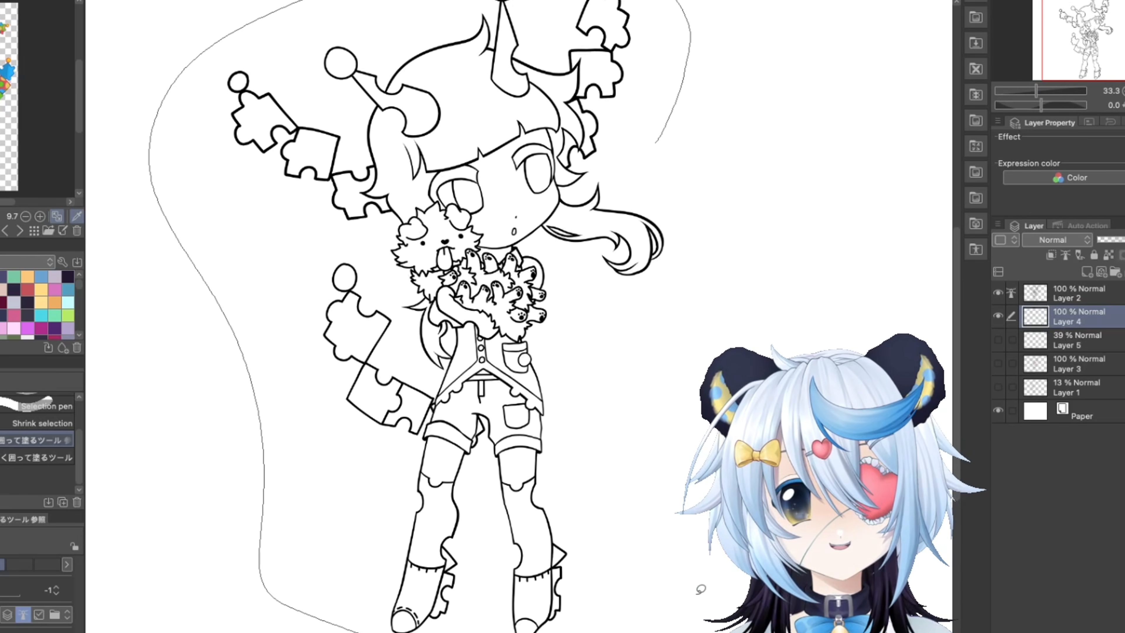
pyautogui.moveTo(731, 62); pyautogui.dragTo(725, 114)
pyautogui.scroll(2, 429, 348)
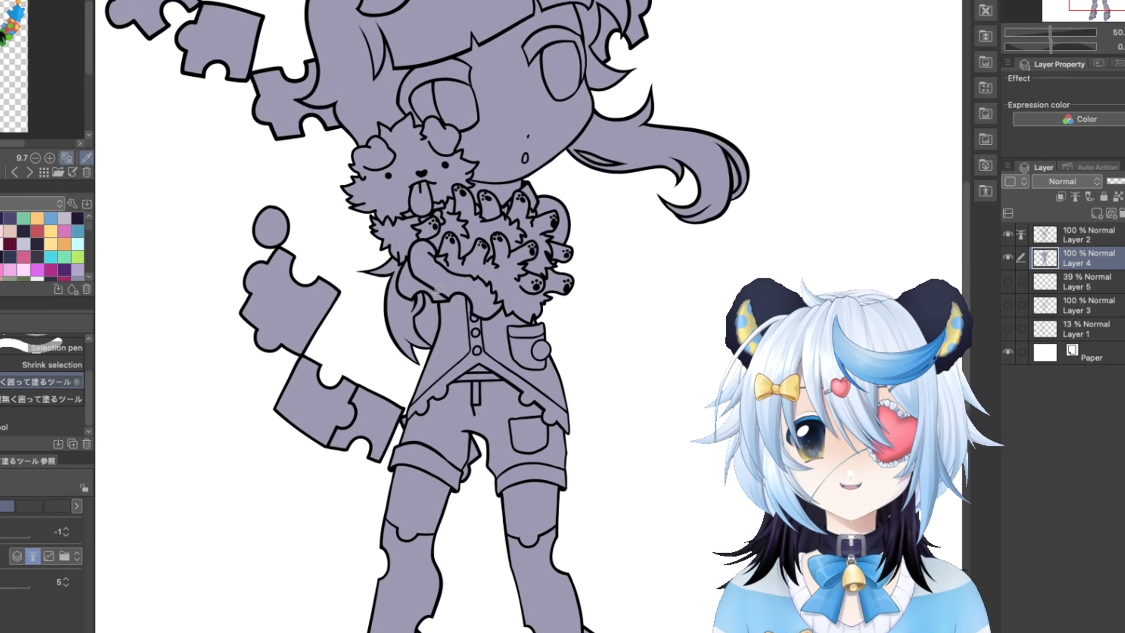
# - Erase the base color from the gaps in the character's side hair strand with 隙間無く囲って消すツール
pyautogui.scroll(2, 410, 307)
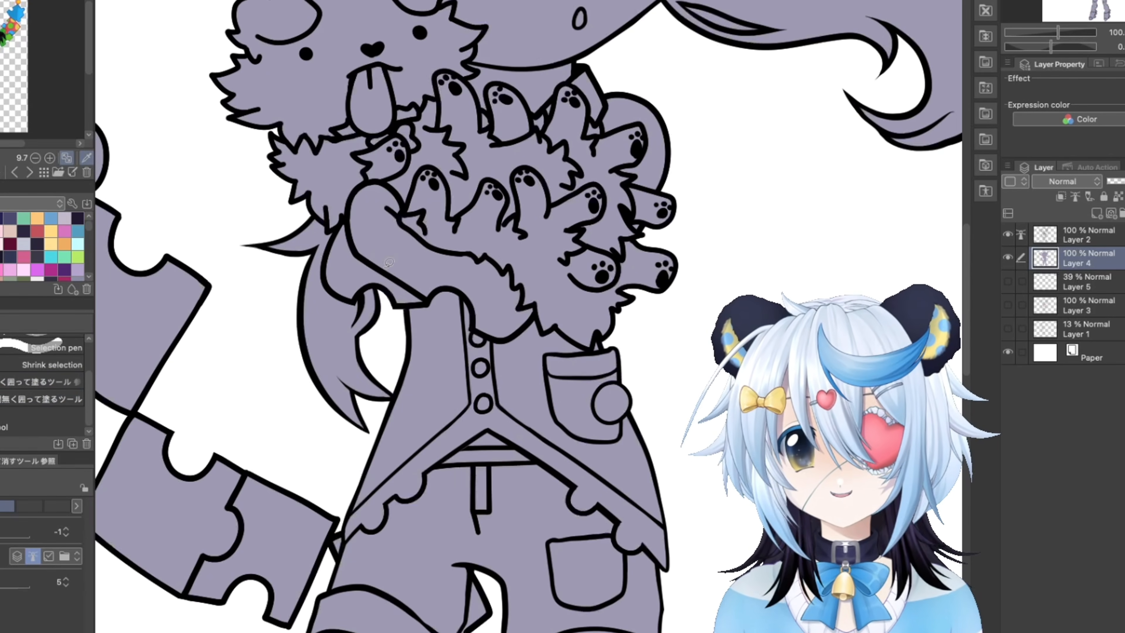
pyautogui.moveTo(748, 82); pyautogui.dragTo(511, 304)
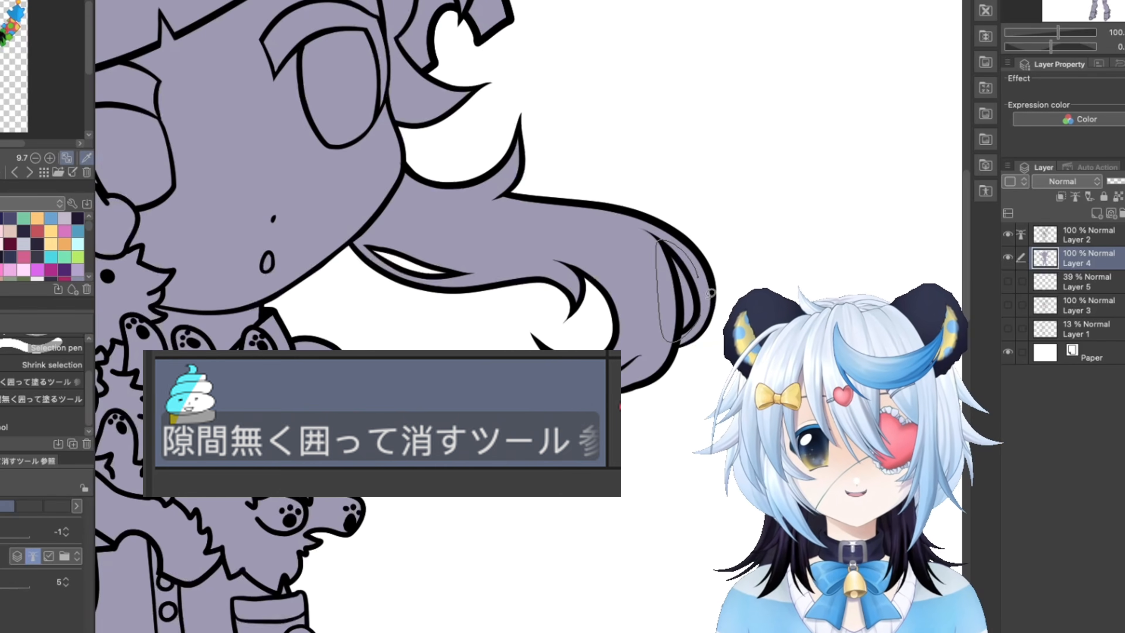
pyautogui.moveTo(710, 293); pyautogui.dragTo(702, 281)
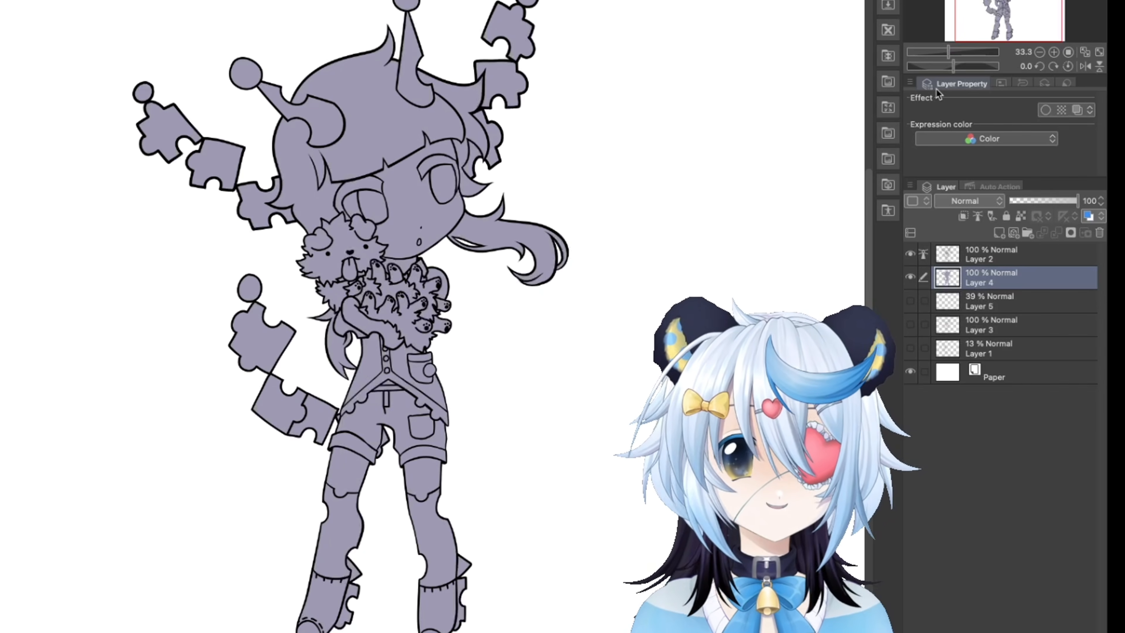
# - Add a new layer above the base color on Layer 4 and clip it to that layer
pyautogui.hotkey('ctrl', 'shift', 'n')
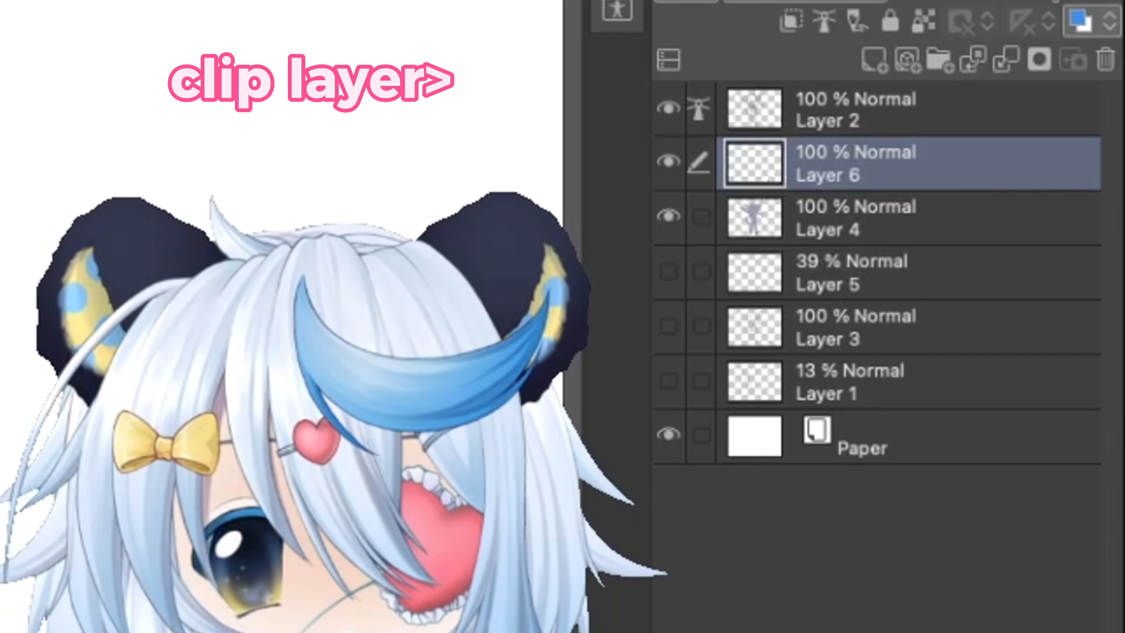
pyautogui.hotkey('ctrl', 'alt', 'g')
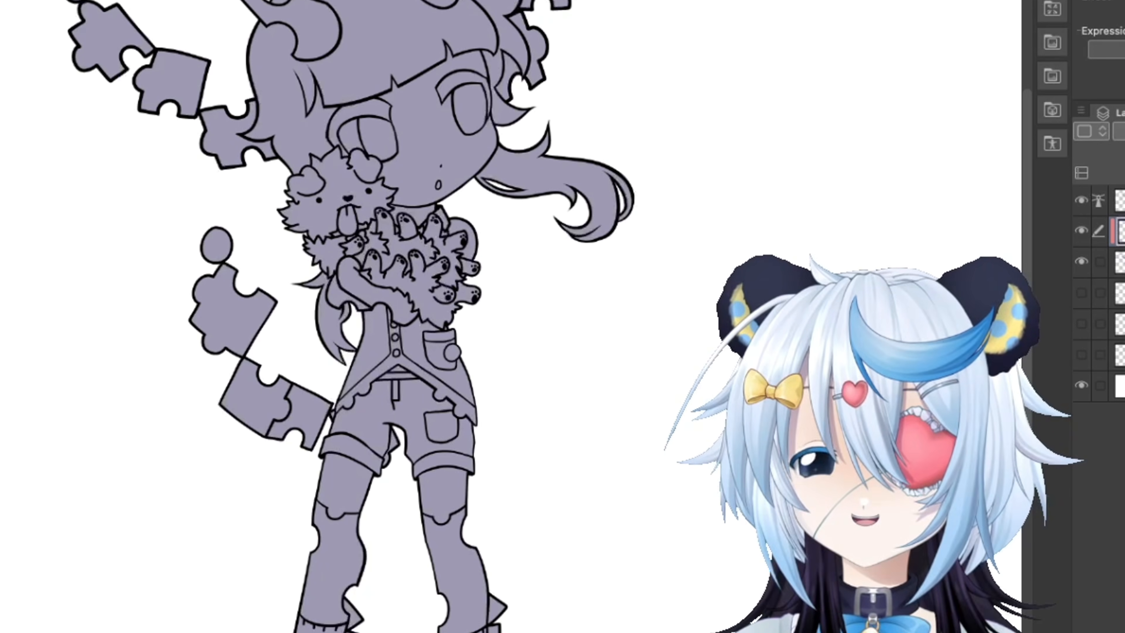
# - Try cyan strokes with a larger brush across the character's head on the clipped layer, and undo them
pyautogui.press(']')
pyautogui.press(']')
pyautogui.press(']')
pyautogui.press(']')
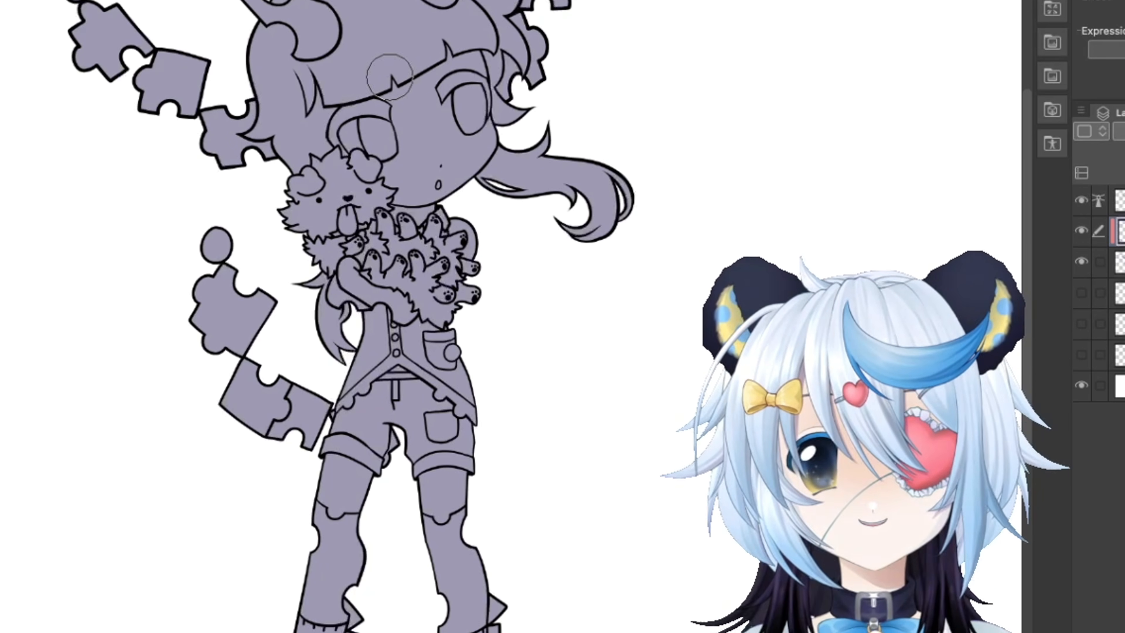
pyautogui.moveTo(393, 33)
pyautogui.mouseDown()
pyautogui.moveTo(327, 19)
pyautogui.moveTo(292, 253)
pyautogui.moveTo(572, 115)
pyautogui.mouseUp()
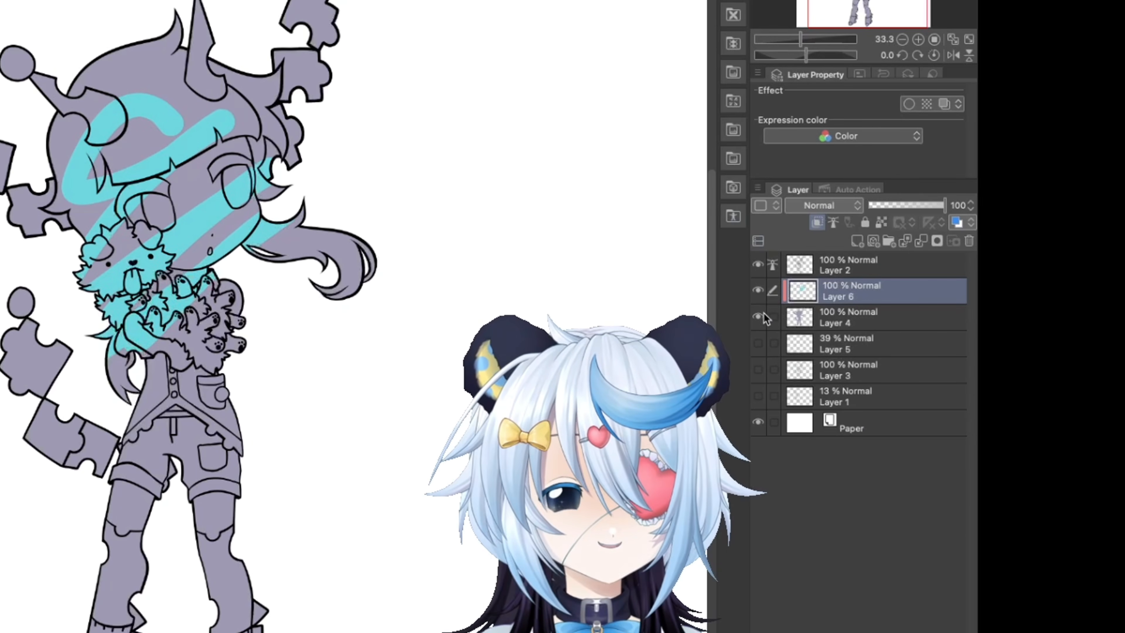
pyautogui.hotkey('ctrl', 'z')
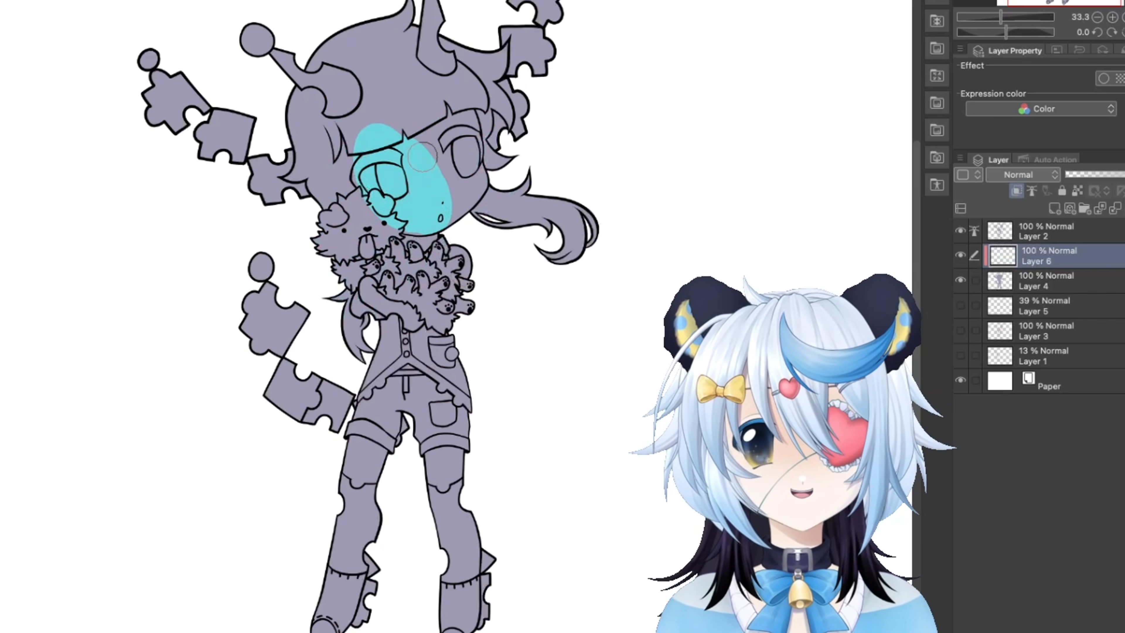
pyautogui.moveTo(422, 156); pyautogui.dragTo(662, 85)
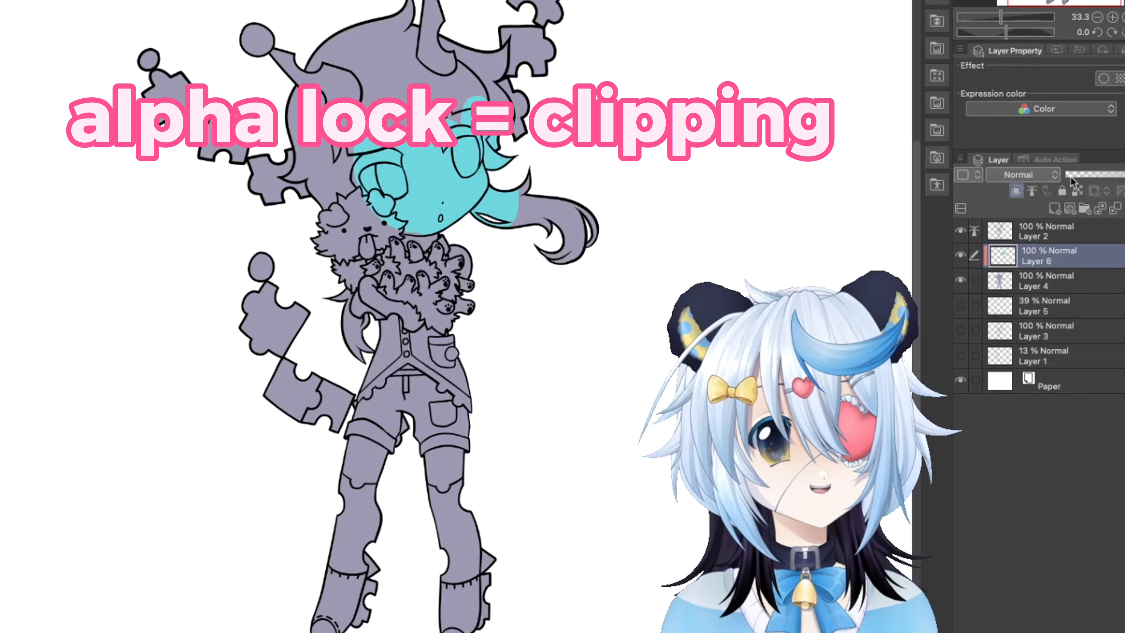
pyautogui.hotkey('ctrl', 'z')
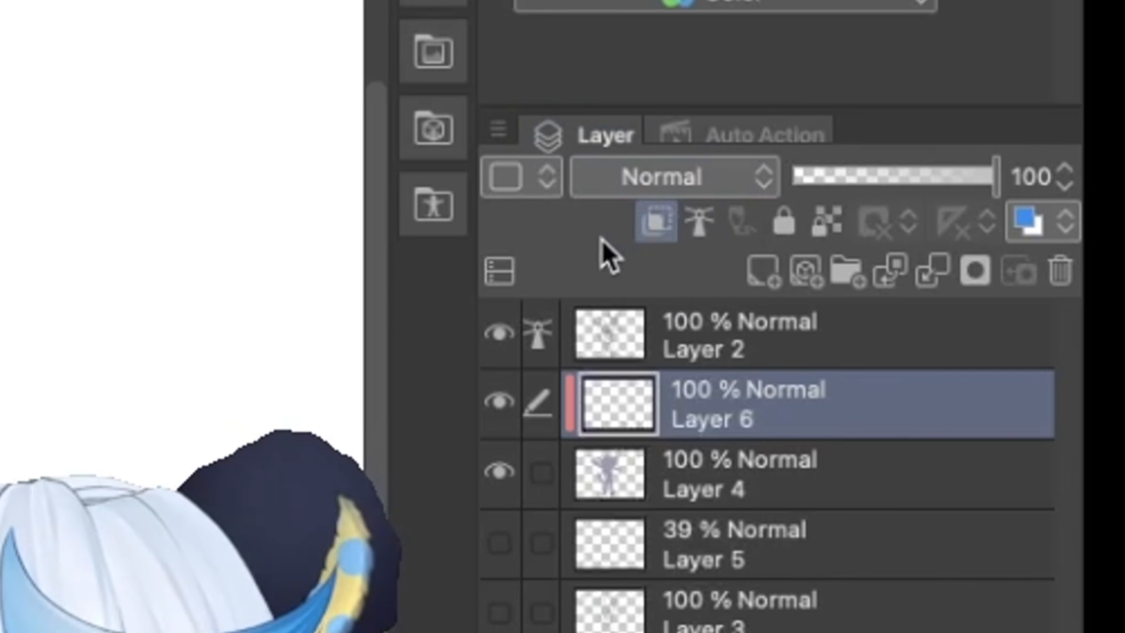
pyautogui.press('super+minus')
pyautogui.press('super+minus')
pyautogui.press('super+minus')
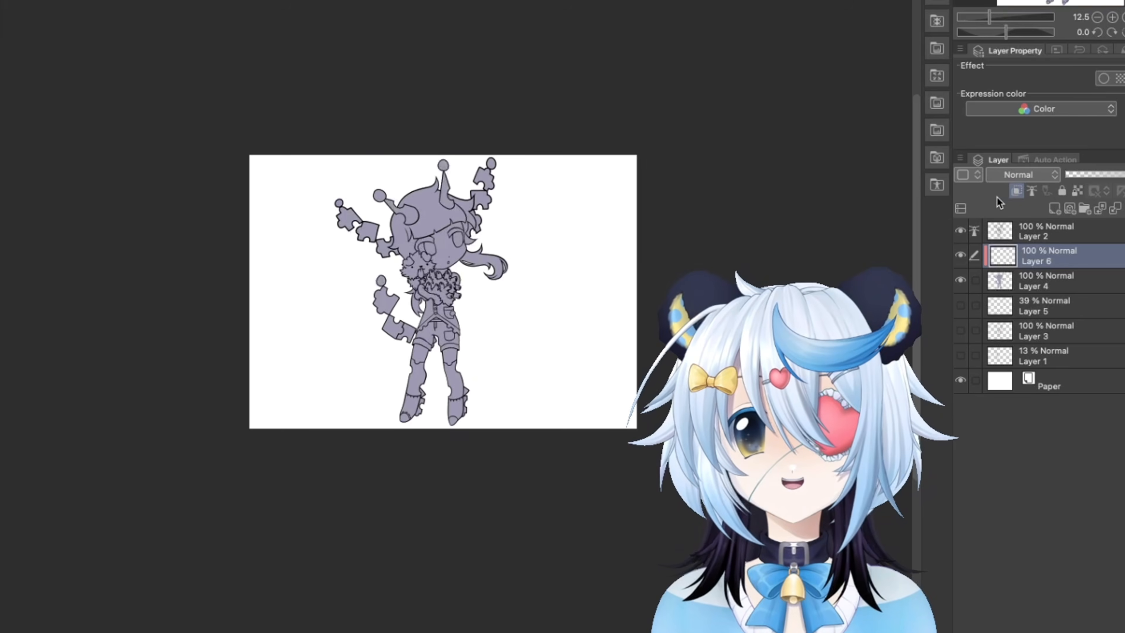
pyautogui.press('super+plus')
pyautogui.press('super+plus')
pyautogui.press('super+plus')
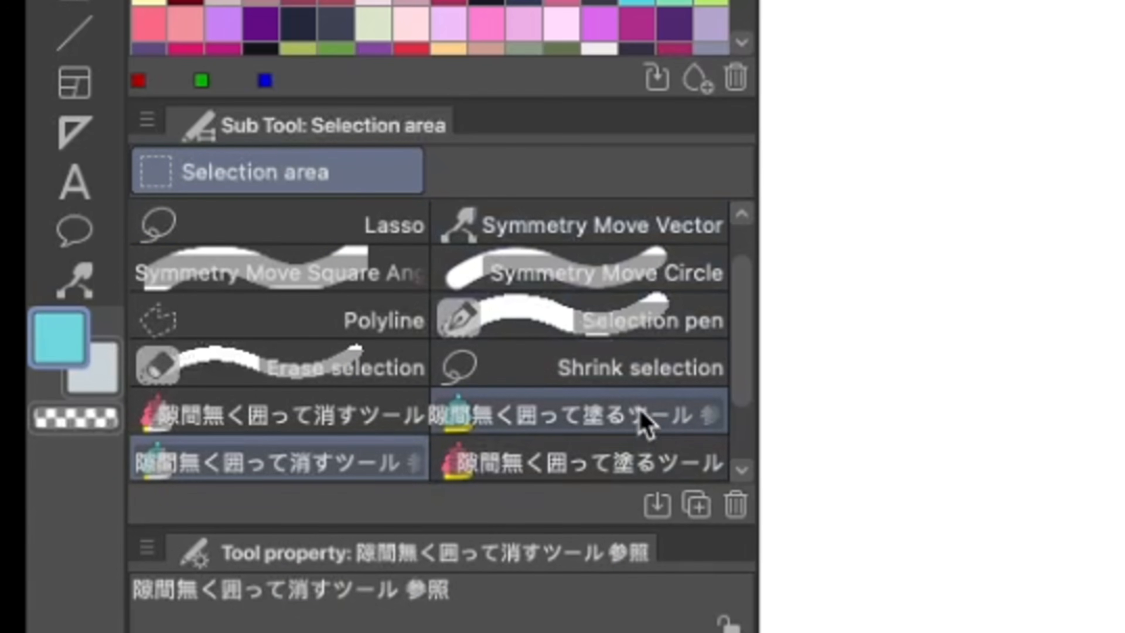
# - Fill the character's hair, face and arms with near-black navy on Layer 6 using 隙間無く囲って塗るツール
pyautogui.click(640, 425)
pyautogui.click(58, 182)
pyautogui.click(58, 182)
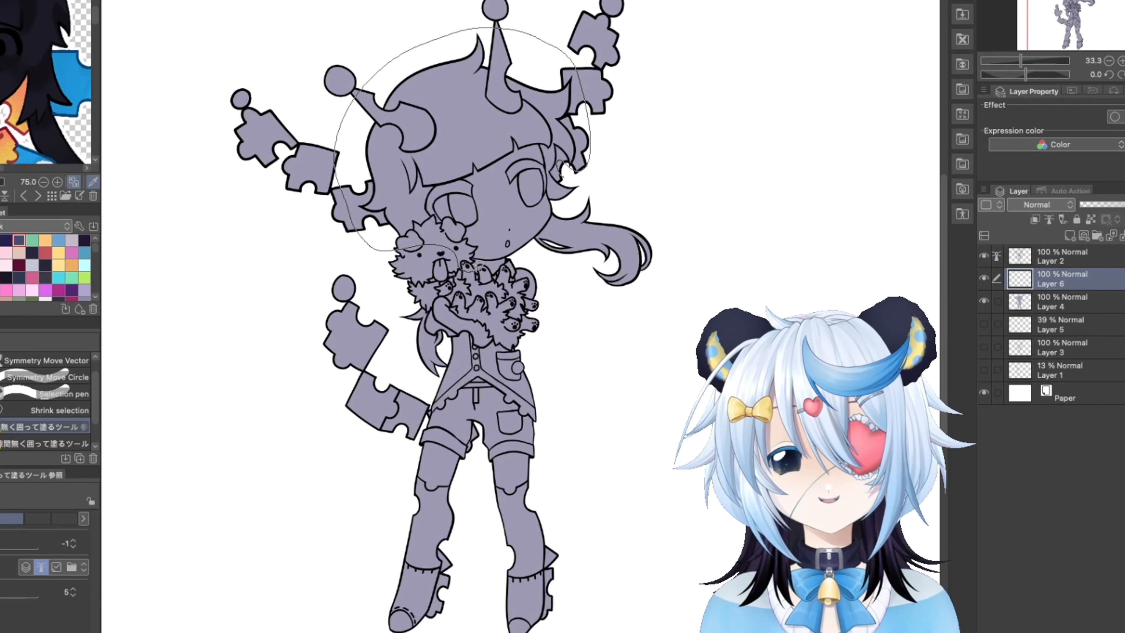
pyautogui.moveTo(481, 268); pyautogui.dragTo(580, 150)
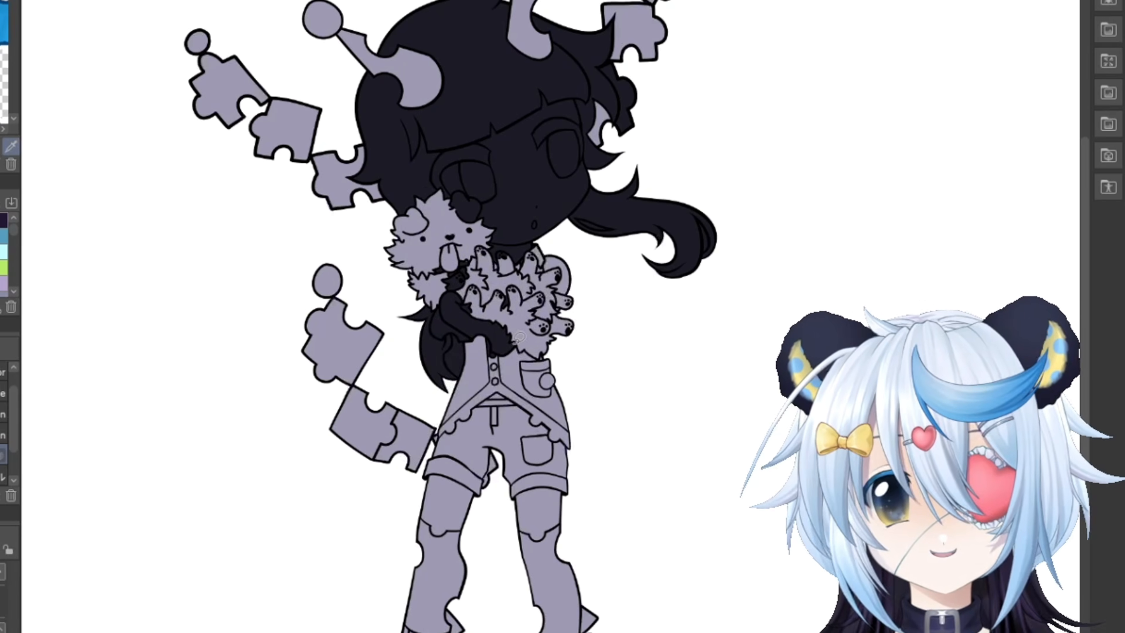
# - Fill the character's thighs and the first shoe's toe cap with the same near-black navy
pyautogui.moveTo(478, 496); pyautogui.dragTo(445, 274)
pyautogui.moveTo(385, 248); pyautogui.dragTo(385, 261)
pyautogui.moveTo(472, 291); pyautogui.dragTo(475, 284)
pyautogui.moveTo(348, 460); pyautogui.dragTo(346, 452)
pyautogui.scroll(15, 346, 410)
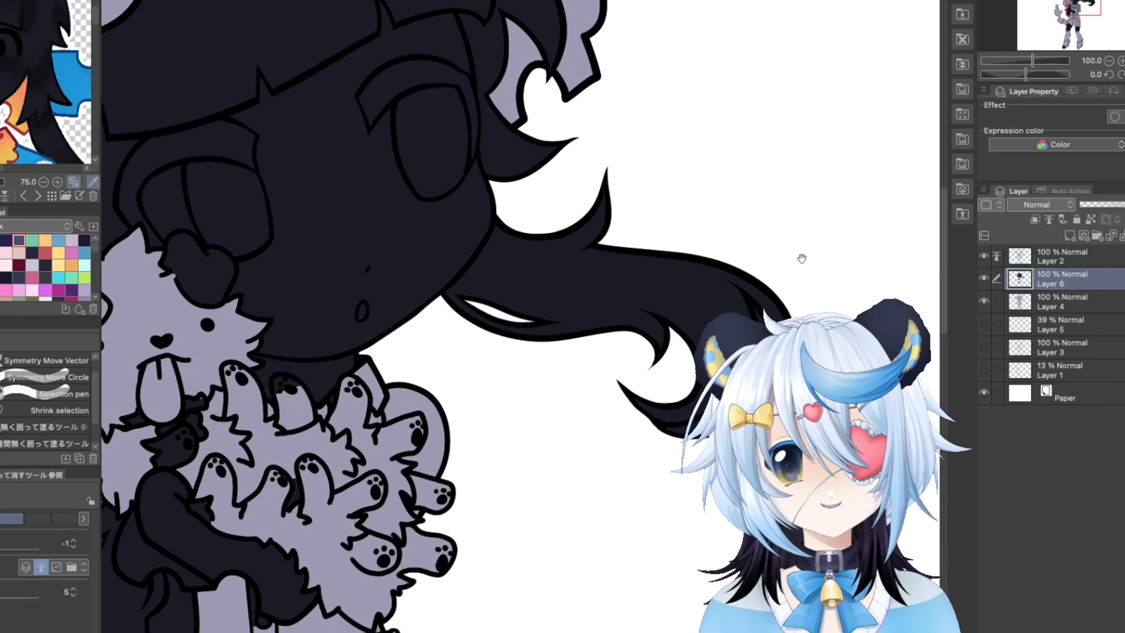
# - Erase the dark overspill outside the skin and hair areas, including the shorts cuffs, with 隙間無く囲って消すツール
pyautogui.moveTo(801, 259); pyautogui.dragTo(663, 170)
pyautogui.moveTo(646, 248); pyautogui.dragTo(601, 202)
pyautogui.moveTo(518, 246)
pyautogui.mouseDown()
pyautogui.moveTo(559, 246)
pyautogui.moveTo(680, 309)
pyautogui.mouseUp()
pyautogui.hotkey('ctrl', '+')
pyautogui.moveTo(394, 125)
pyautogui.mouseDown()
pyautogui.moveTo(322, 126)
pyautogui.moveTo(379, 126)
pyautogui.mouseUp()
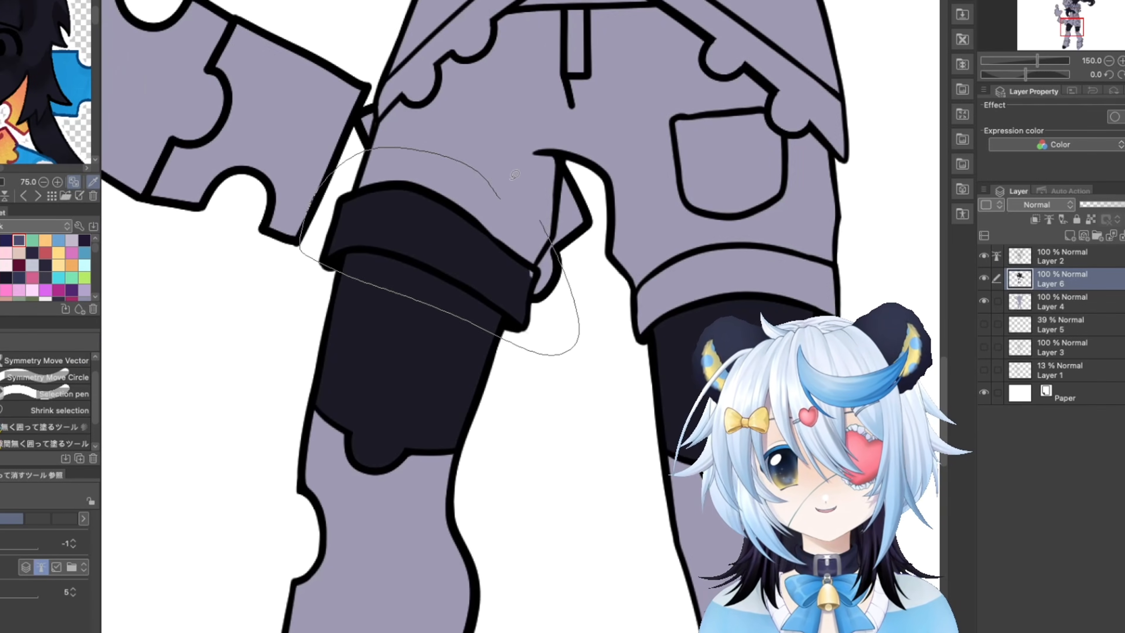
pyautogui.moveTo(513, 178); pyautogui.dragTo(498, 170)
pyautogui.moveTo(792, 188); pyautogui.dragTo(520, 116)
pyautogui.moveTo(542, 297)
pyautogui.mouseDown()
pyautogui.moveTo(680, 80)
pyautogui.moveTo(687, 132)
pyautogui.mouseUp()
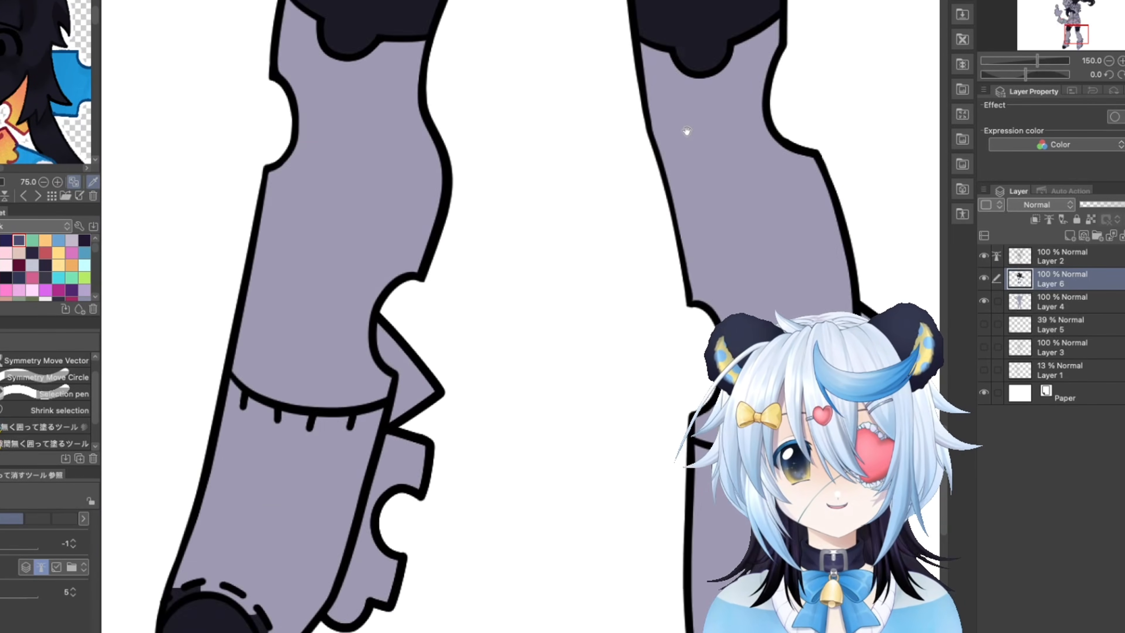
# - Fill the second shoe's toe cap with the same near-black navy on Layer 6 using 隙間無く囲って塗るツール
pyautogui.moveTo(620, 255); pyautogui.dragTo(693, 30)
pyautogui.scroll(1, 295, 338)
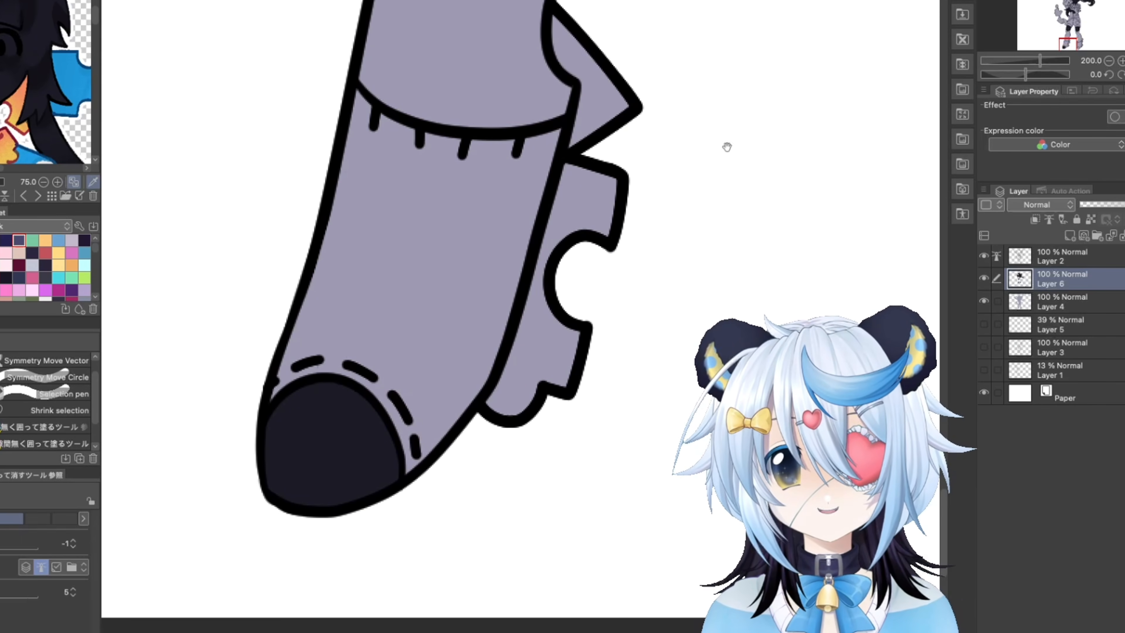
pyautogui.moveTo(726, 146); pyautogui.dragTo(378, 387)
pyautogui.moveTo(886, 591); pyautogui.dragTo(727, 328)
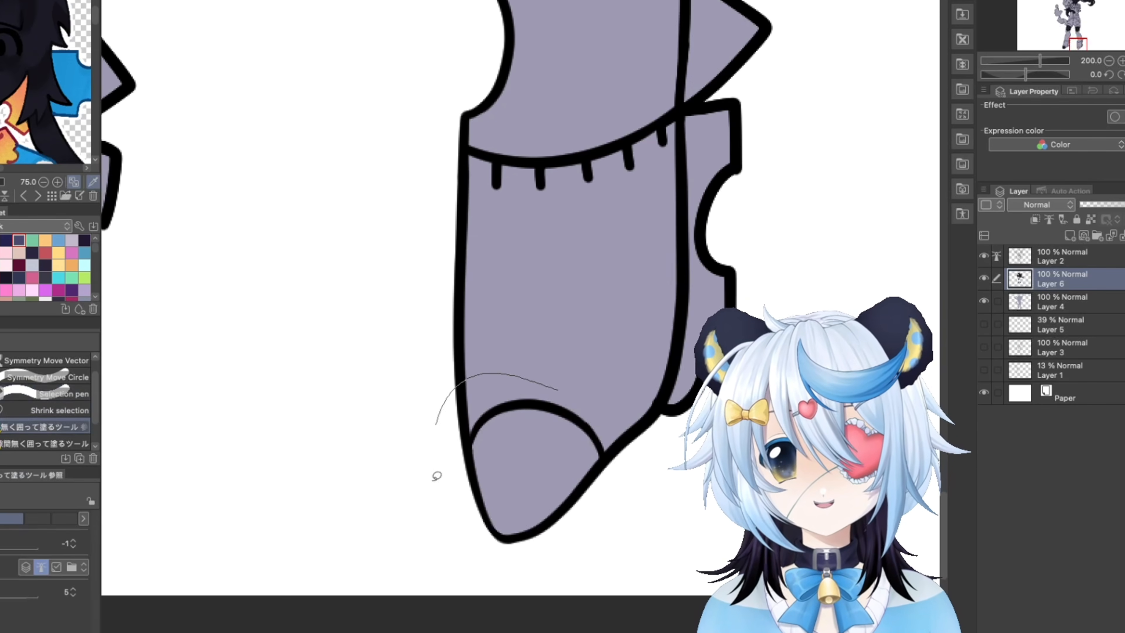
pyautogui.moveTo(436, 475); pyautogui.dragTo(436, 475)
# - Examine the navy fills across the whole character, from the legs and puppy up to the head and face
pyautogui.scroll(-4, 436, 475)
pyautogui.moveTo(652, 119); pyautogui.dragTo(662, 391)
pyautogui.moveTo(680, 197); pyautogui.dragTo(673, 421)
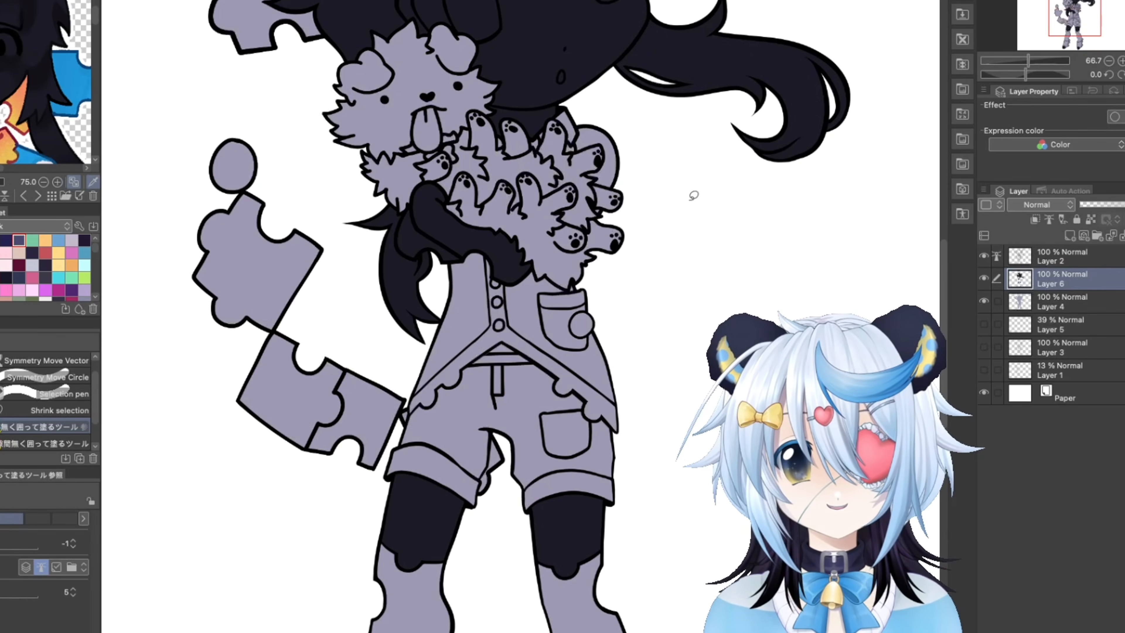
pyautogui.moveTo(690, 167); pyautogui.dragTo(676, 394)
pyautogui.scroll(-1, 774, 170)
pyautogui.moveTo(841, 172); pyautogui.dragTo(716, 194)
pyautogui.scroll(-1, 711, 218)
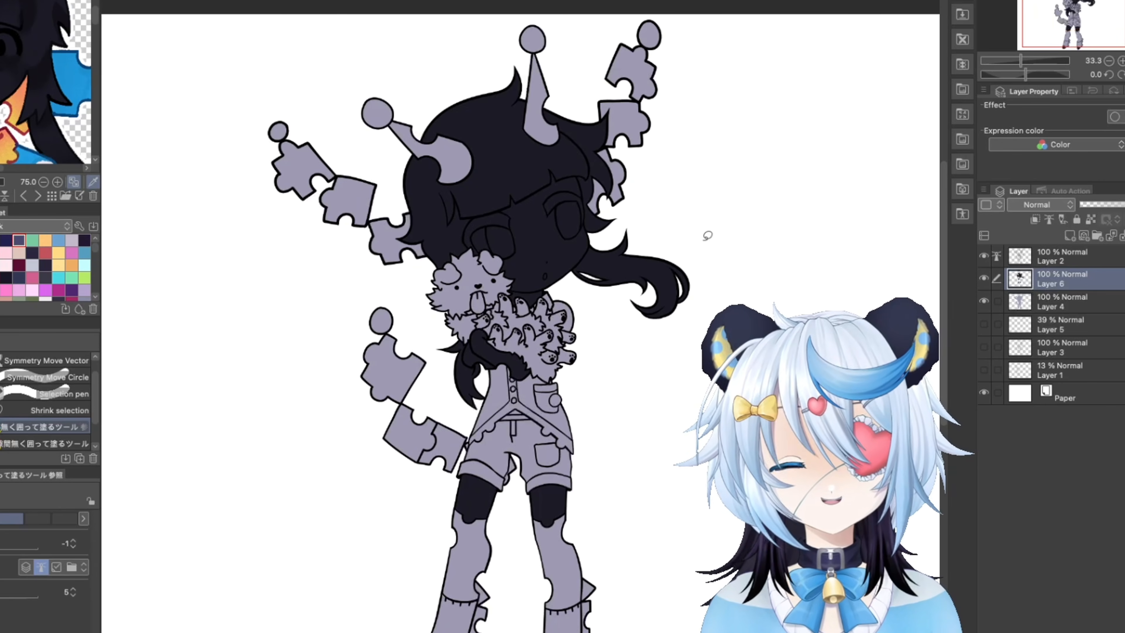
pyautogui.scroll(4, 707, 235)
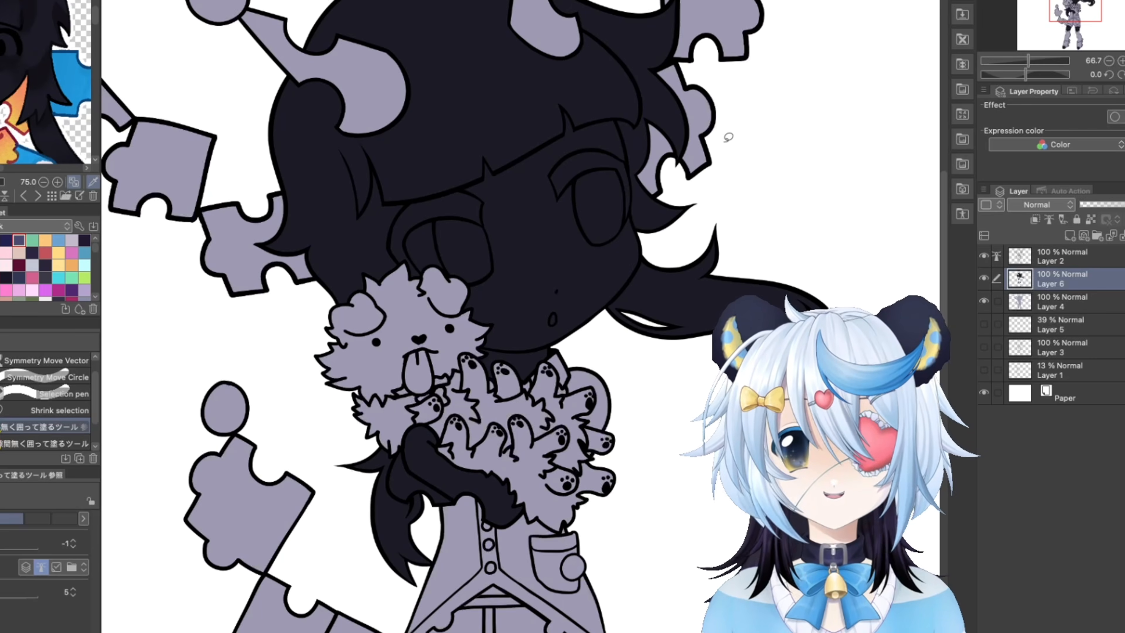
pyautogui.scroll(1, 728, 138)
pyautogui.moveTo(591, 166); pyautogui.dragTo(715, 187)
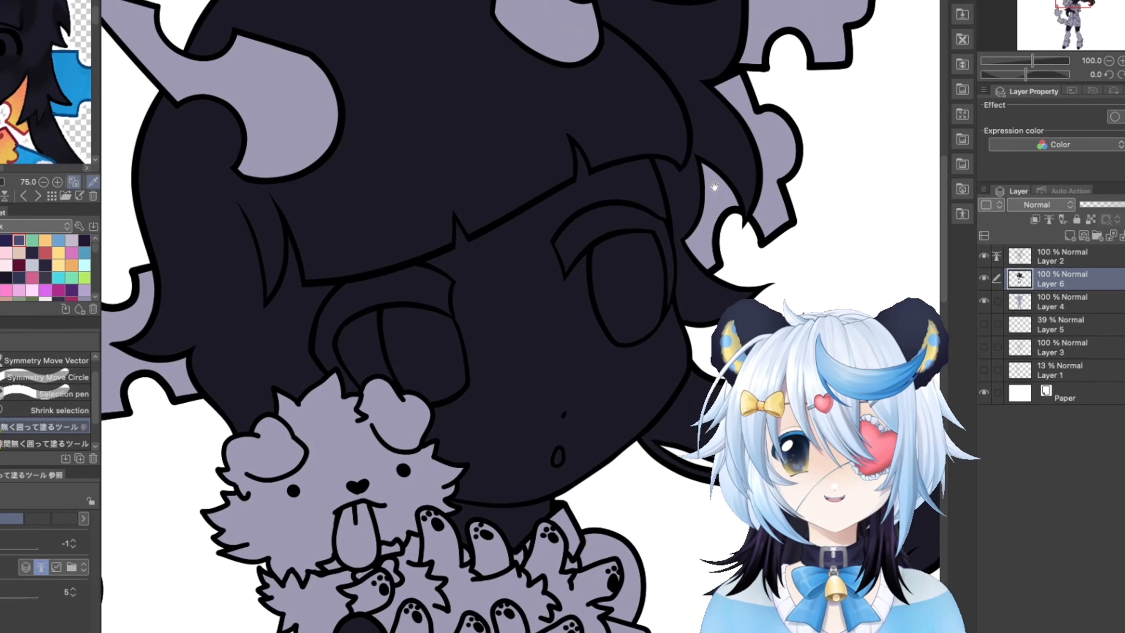
pyautogui.scroll(-1, 714, 186)
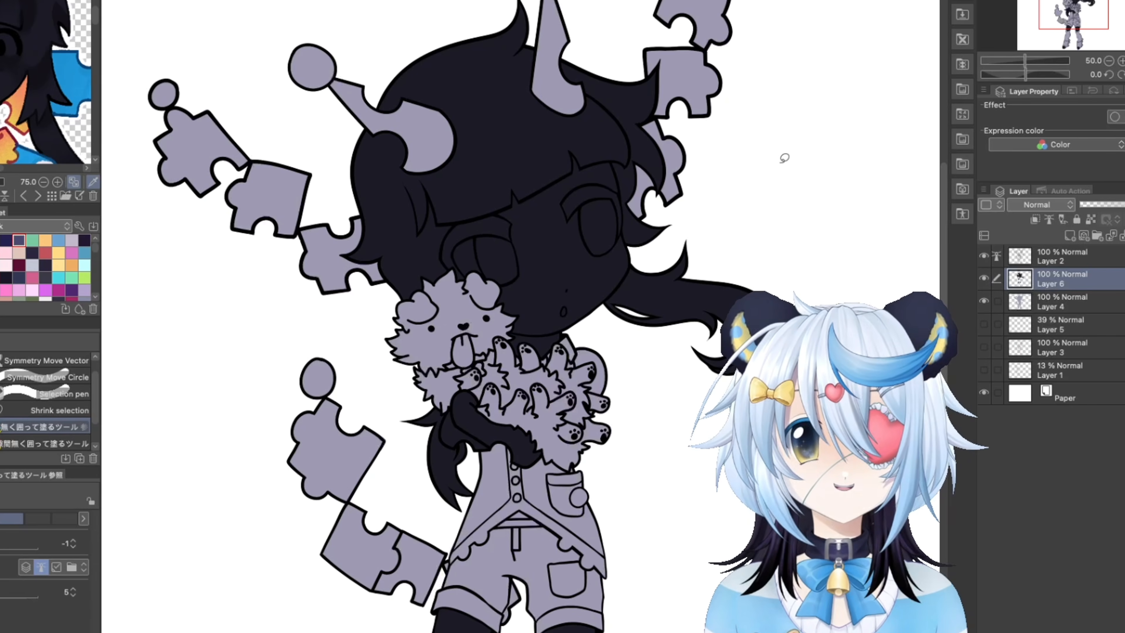
# - Add a new layer clipped to Layer 6 and switch to the eyedropper for sampling the reference illustration's hair
pyautogui.scroll(1, 776, 158)
pyautogui.moveTo(708, 193); pyautogui.dragTo(736, 202)
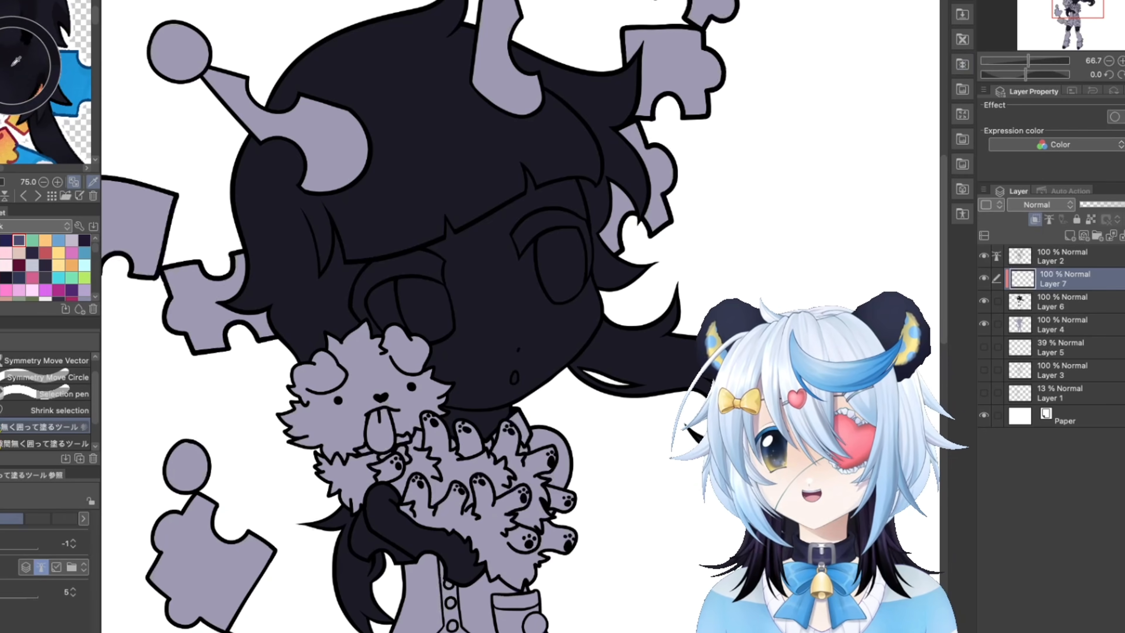
pyautogui.press('p')
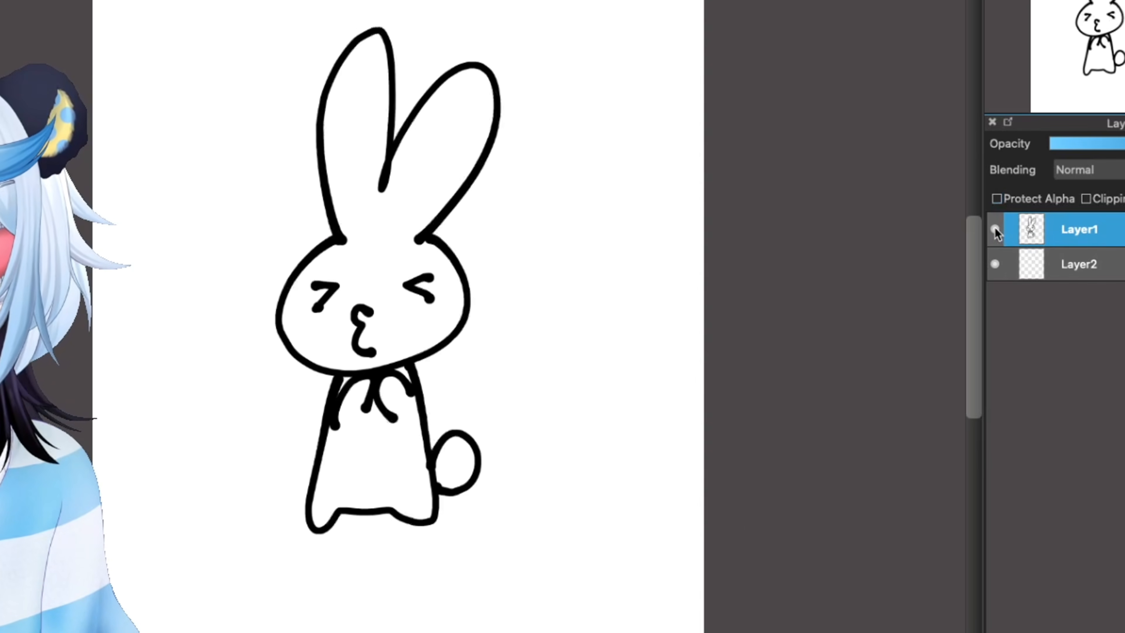
# - In MediBang Paint Pro, select Layer2 and magic-wand the area outside the bunny line art with Expand set to 3 pixels
pyautogui.click(1056, 263)
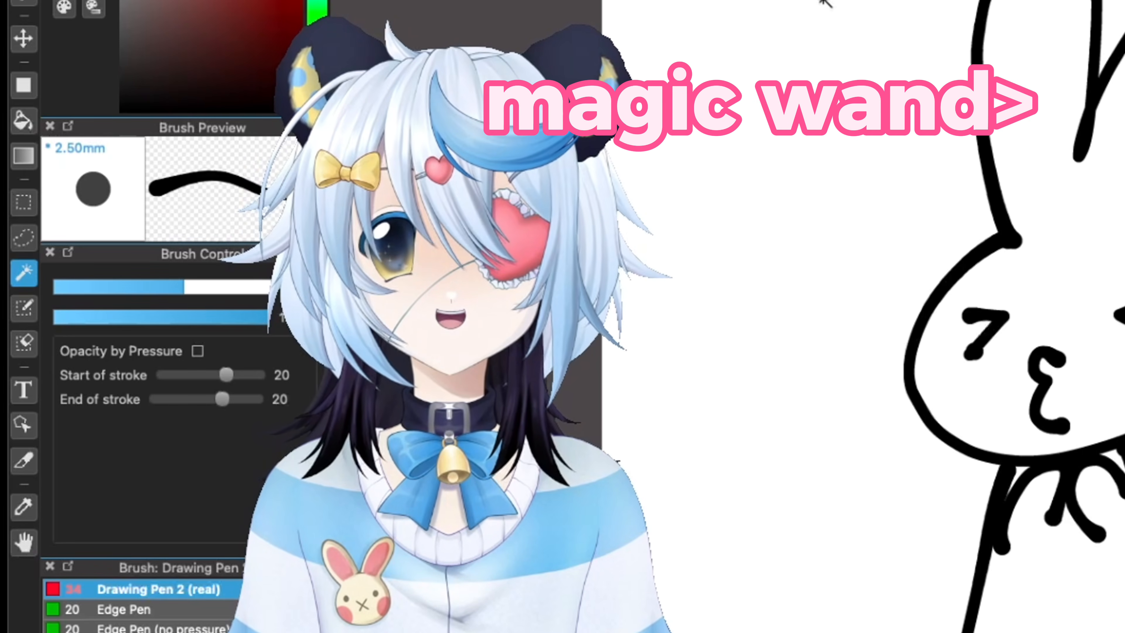
pyautogui.click(828, 18)
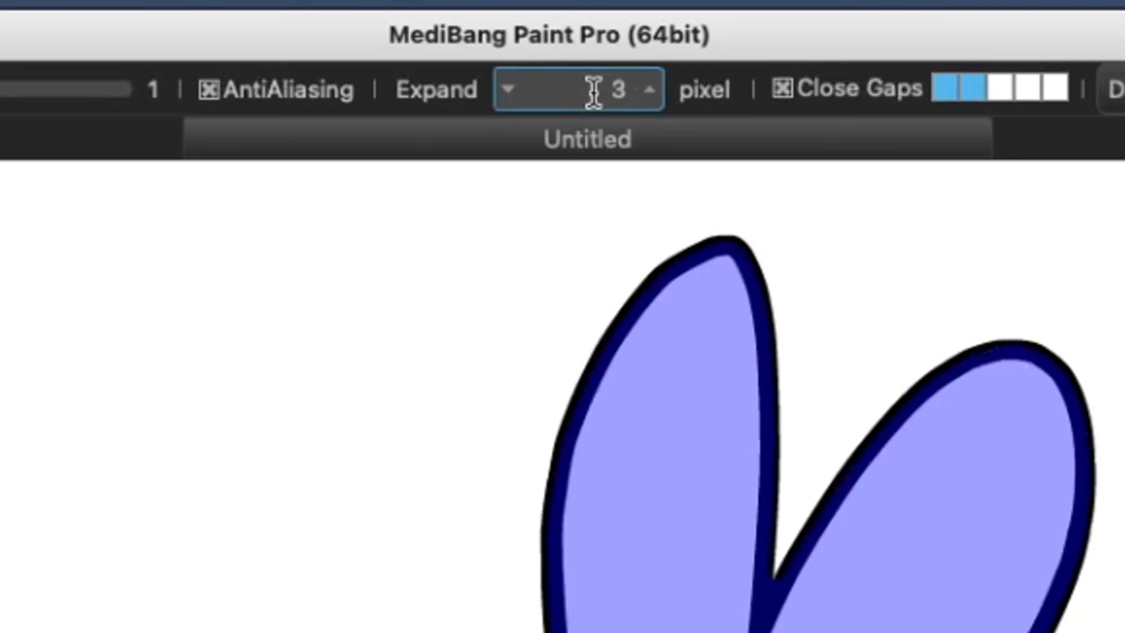
pyautogui.press('Return')
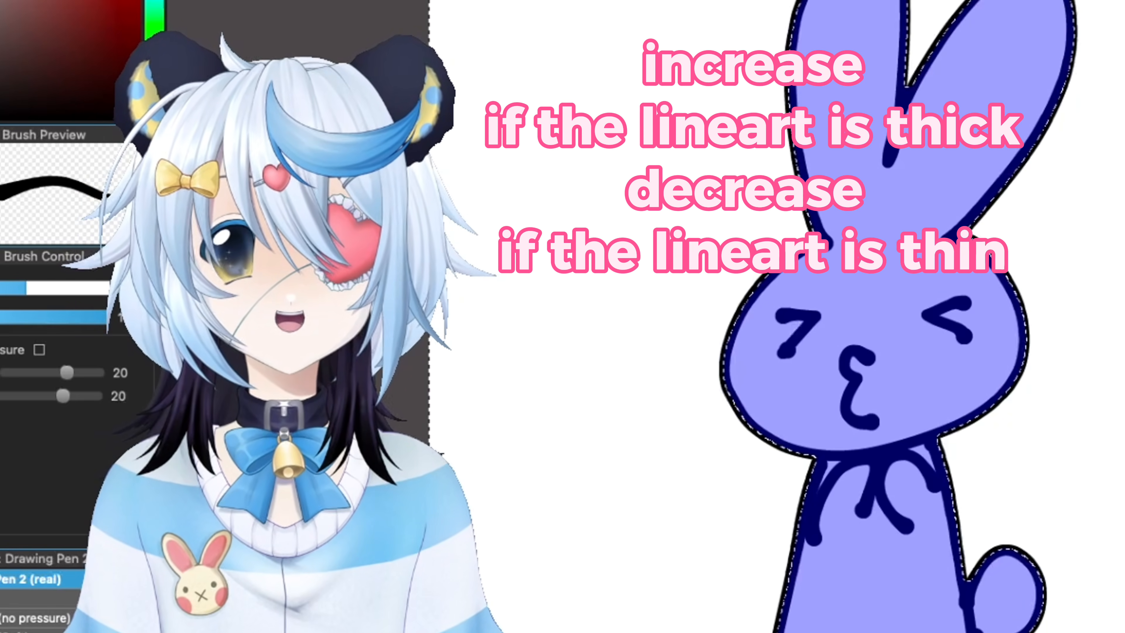
pyautogui.press('+')
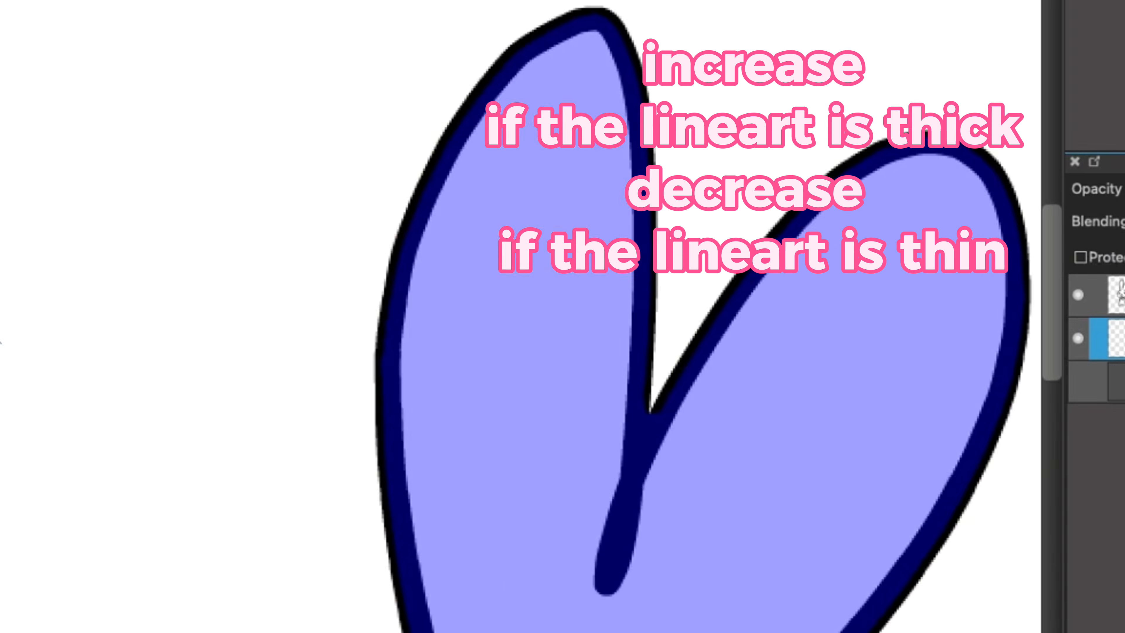
pyautogui.moveTo(620, 332); pyautogui.dragTo(477, 321)
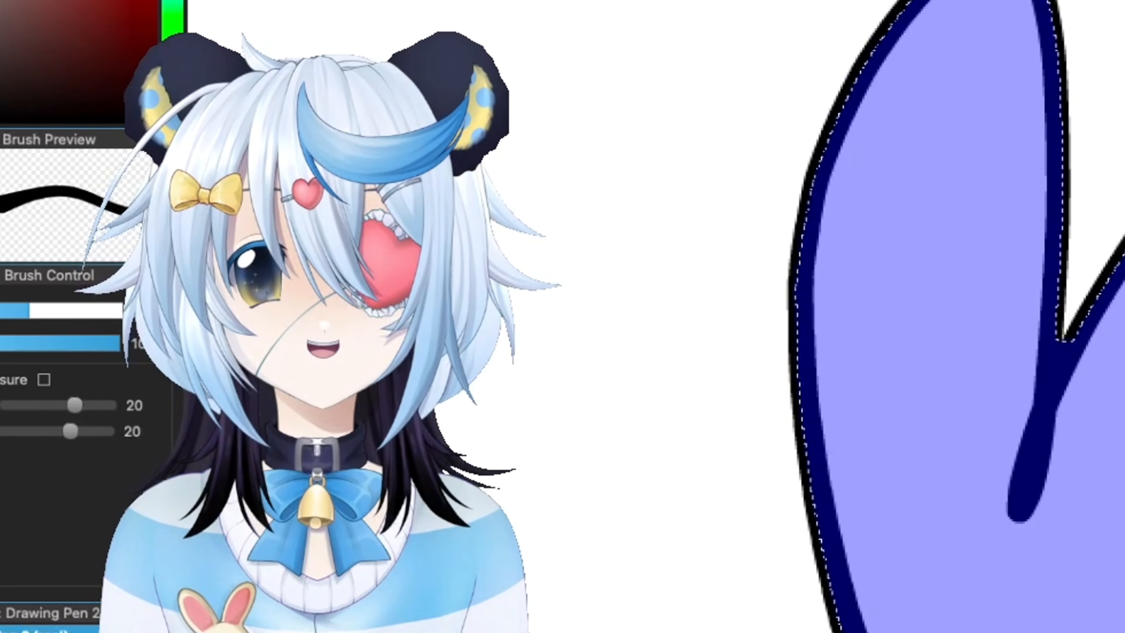
pyautogui.press('-')
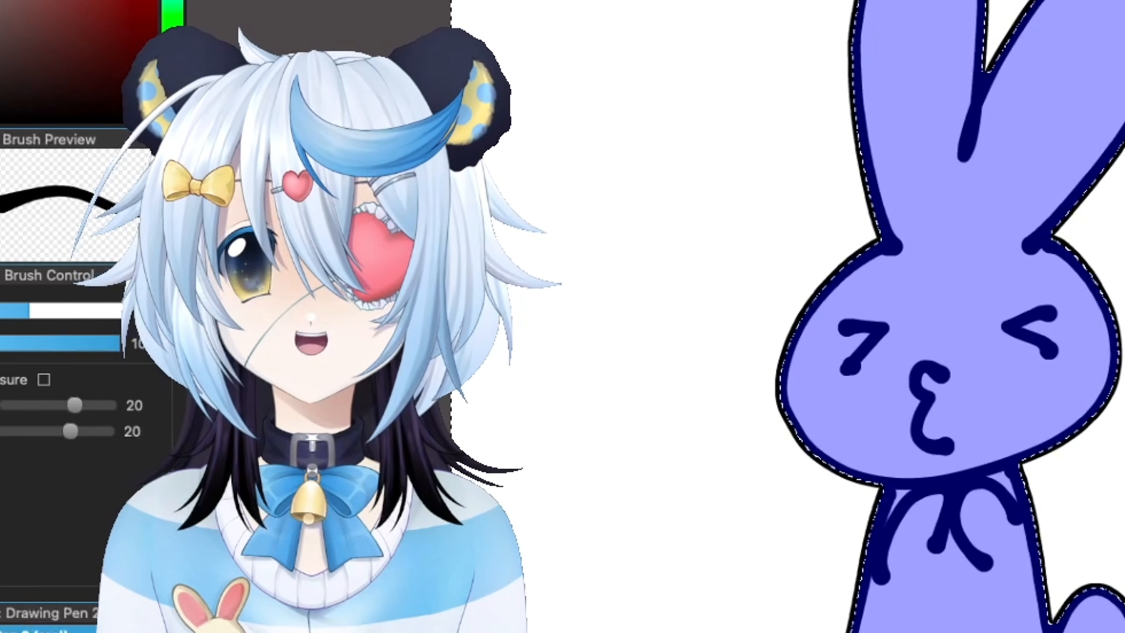
# - Invert the selection and fill the bunny's silhouette with light gray beneath the line art, clearing the selection to finish
pyautogui.click(239, 16)
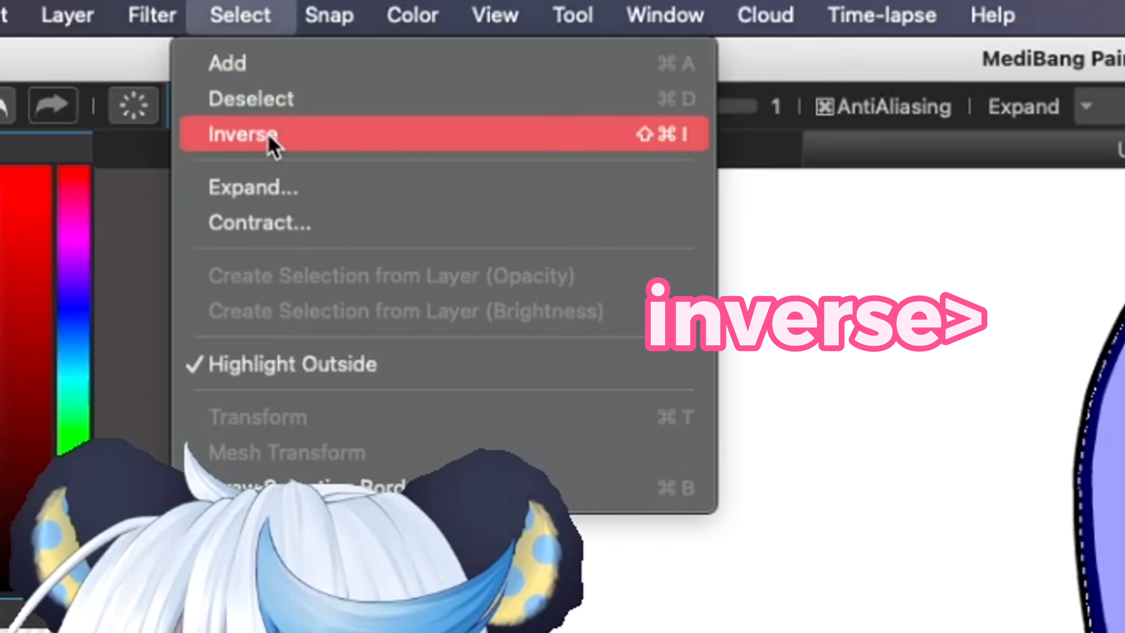
pyautogui.click(272, 145)
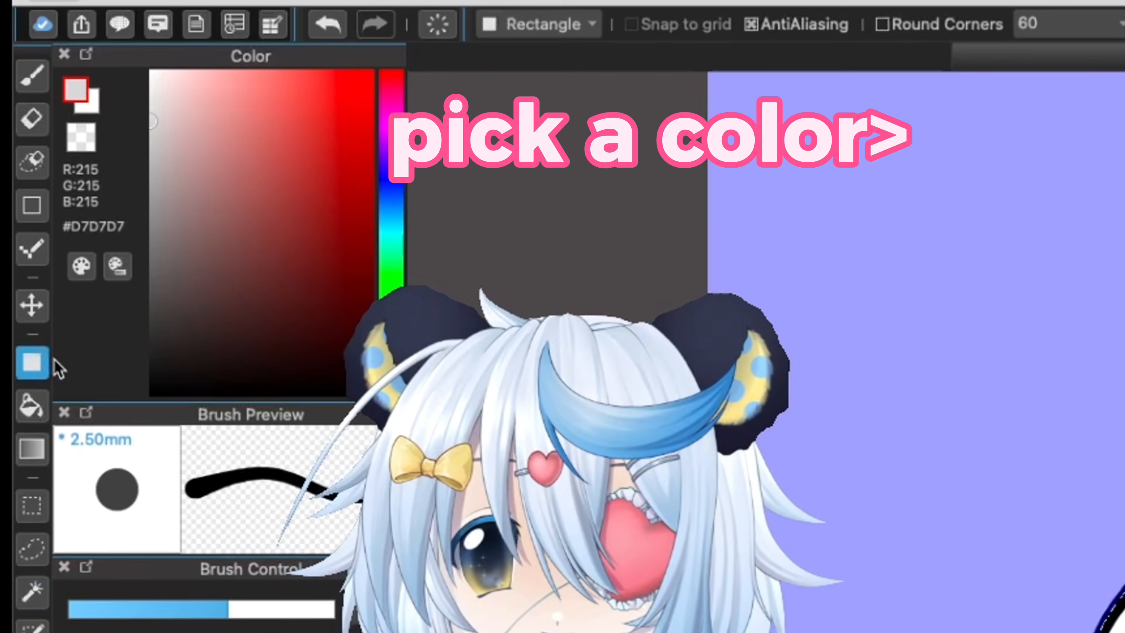
pyautogui.moveTo(157, 134); pyautogui.dragTo(127, 140)
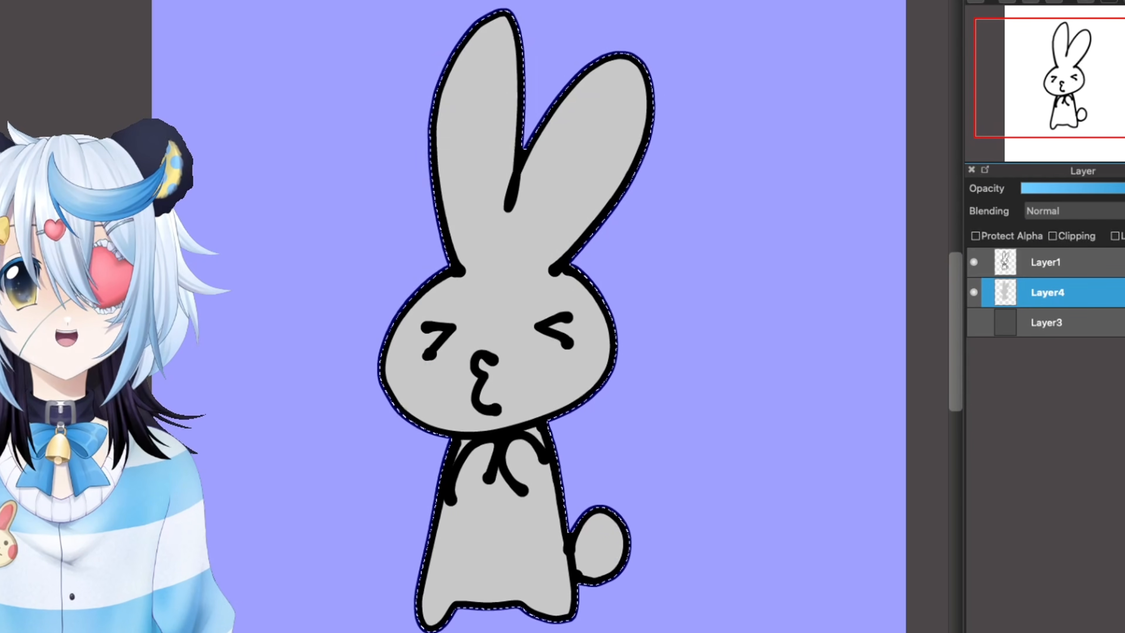
pyautogui.click(236, 16)
pyautogui.click(243, 98)
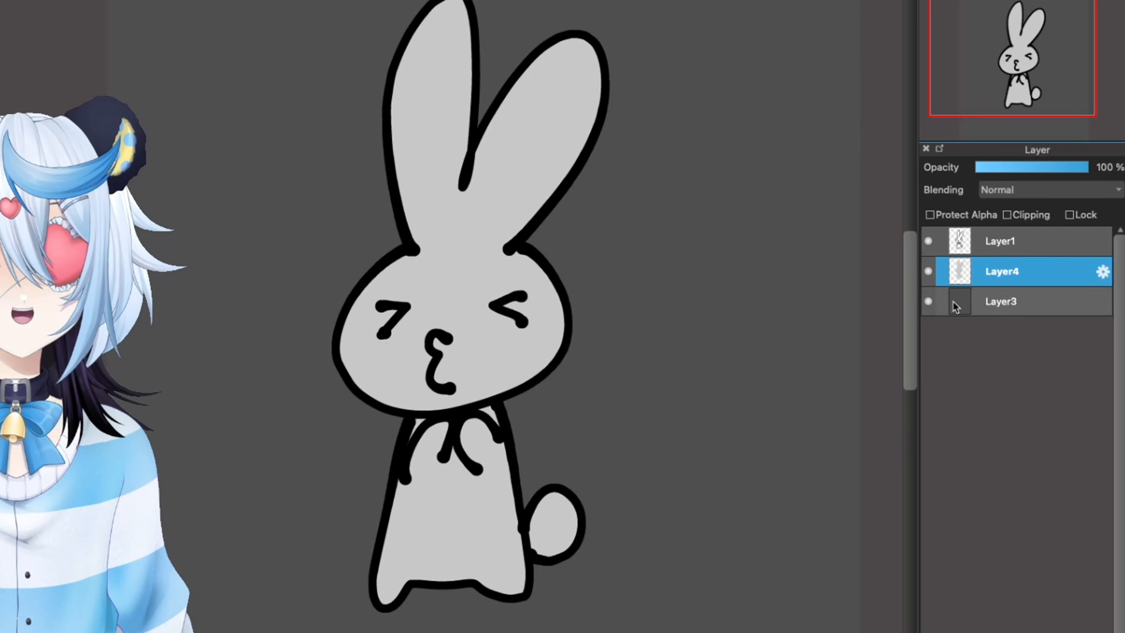
# - Examine the bunny's gray base fill for missed spots against the dark Layer3 background and against plain white
pyautogui.click(955, 305)
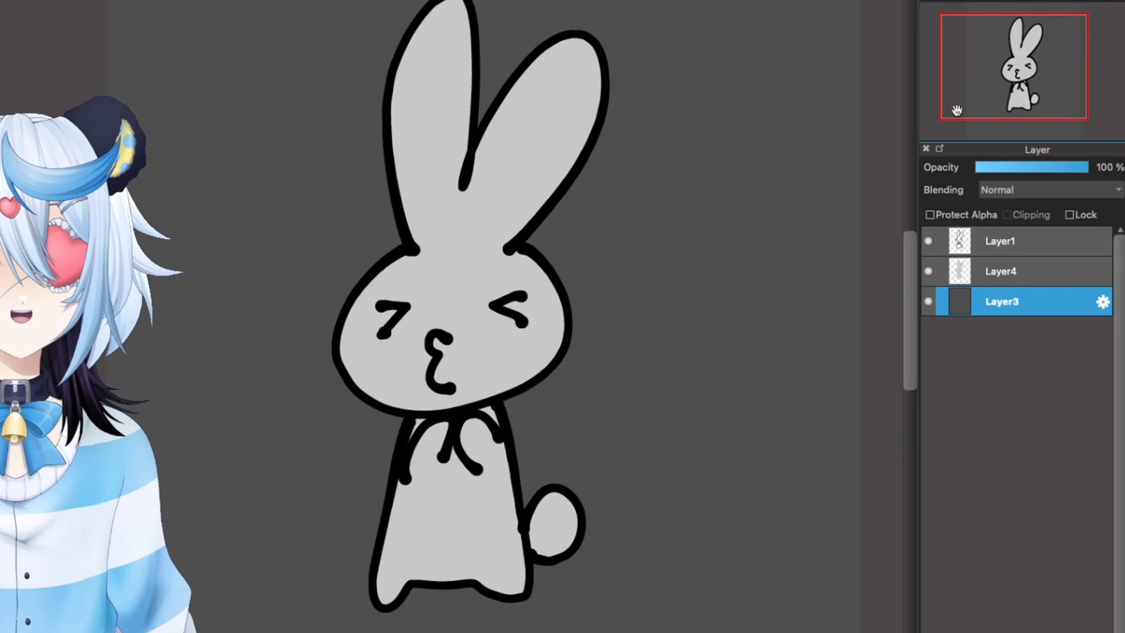
pyautogui.scroll(3, 638, 316)
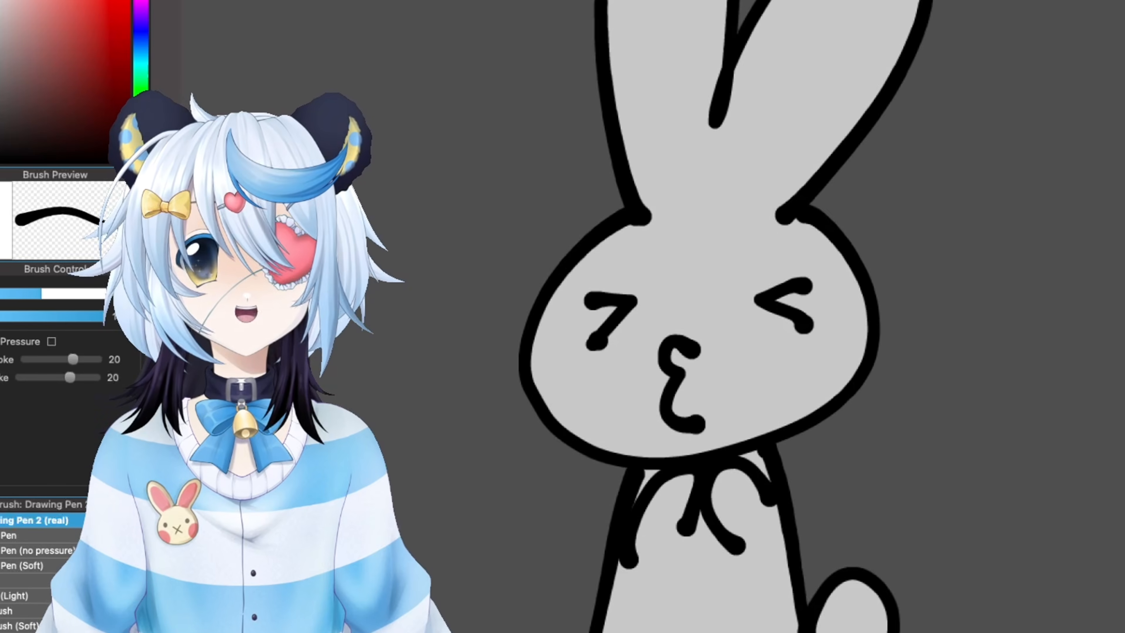
pyautogui.moveTo(638, 62); pyautogui.dragTo(897, 618)
pyautogui.moveTo(841, 222); pyautogui.dragTo(560, 466)
pyautogui.moveTo(974, 620)
pyautogui.mouseDown()
pyautogui.moveTo(470, 552)
pyautogui.moveTo(875, 4)
pyautogui.moveTo(795, 50)
pyautogui.moveTo(841, 495)
pyautogui.moveTo(888, 447)
pyautogui.mouseUp()
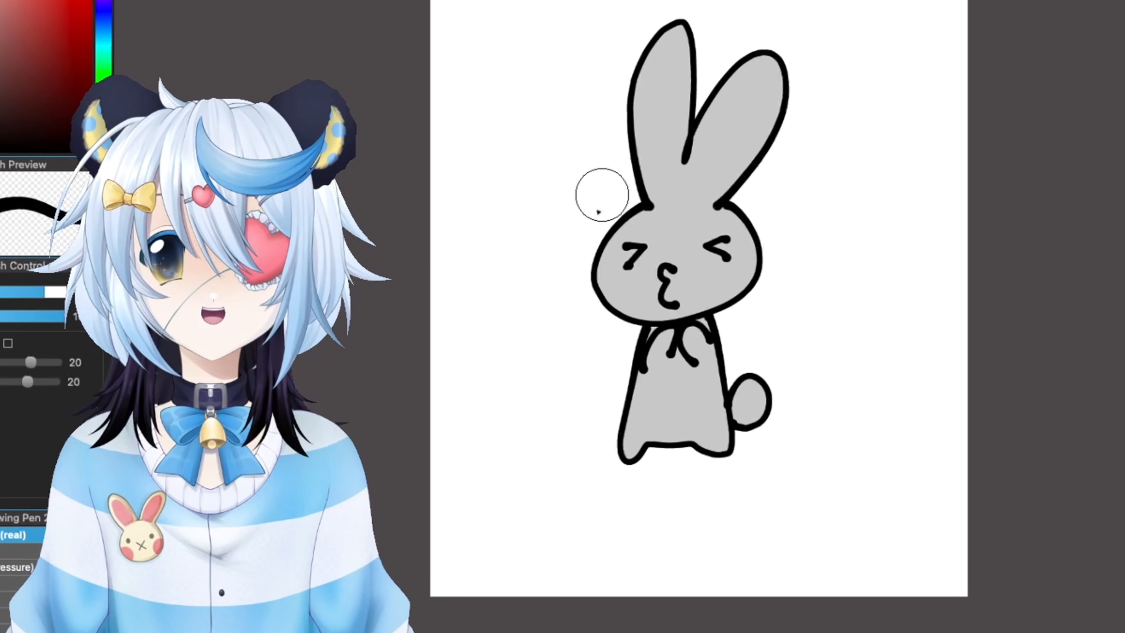
pyautogui.moveTo(657, 297); pyautogui.dragTo(725, 245)
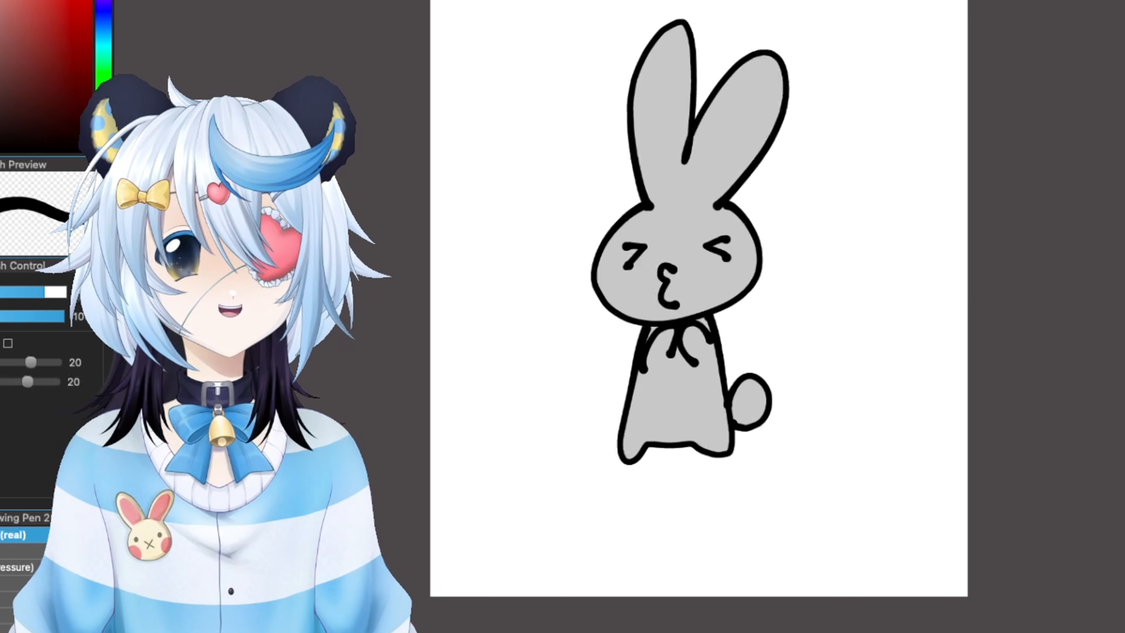
pyautogui.press('super+minus')
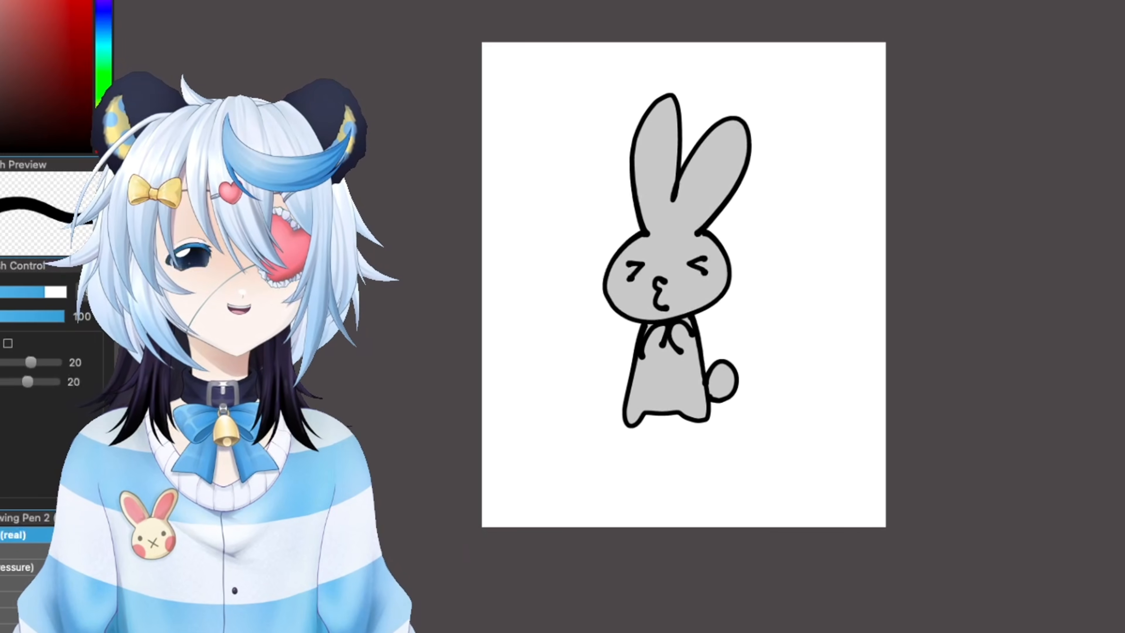
pyautogui.press('super+plus')
pyautogui.press('super+plus')
pyautogui.moveTo(620, 199); pyautogui.dragTo(672, 266)
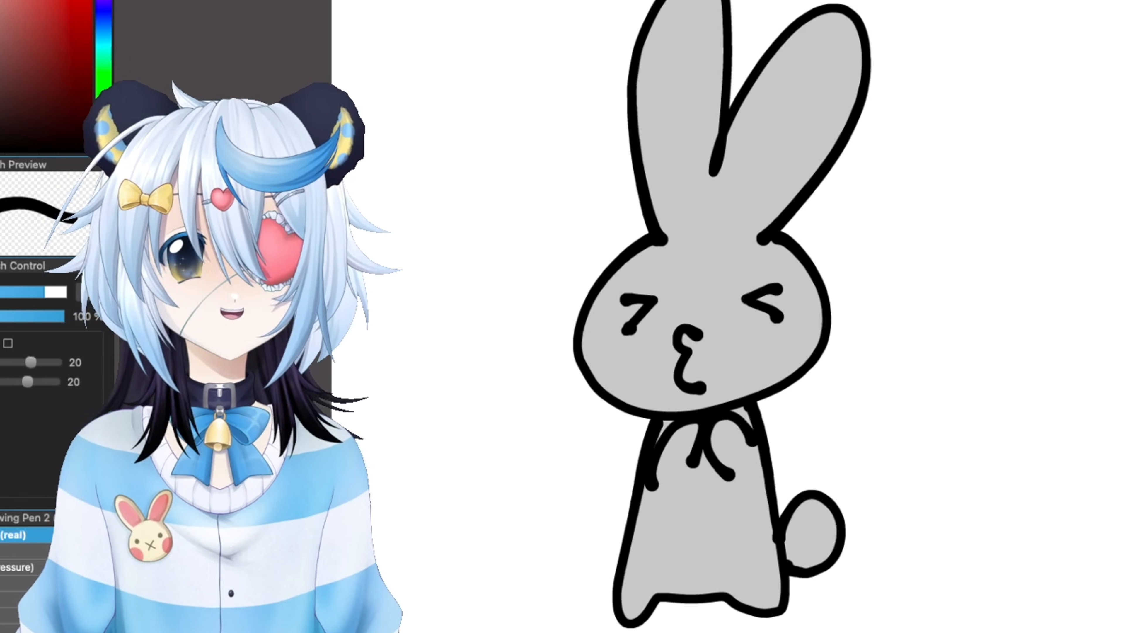
pyautogui.press('super+z')
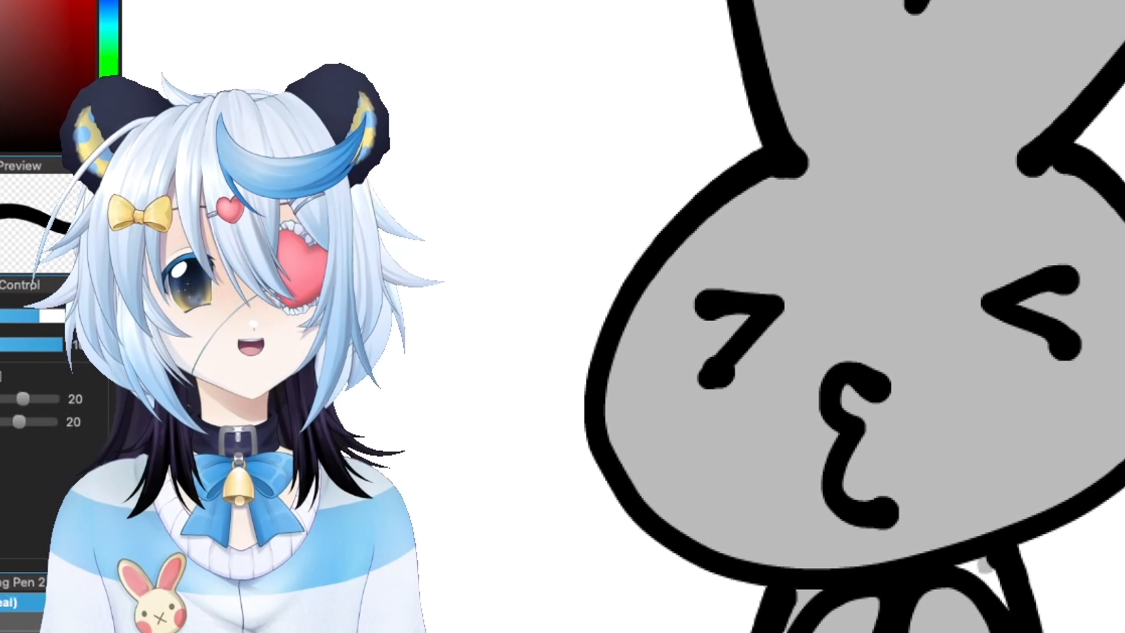
# - Paint the small leftover gaps between the bunny's arms and body with the gray base color
pyautogui.moveTo(1124, 495); pyautogui.dragTo(1036, 170)
pyautogui.scroll(5, 703, 201)
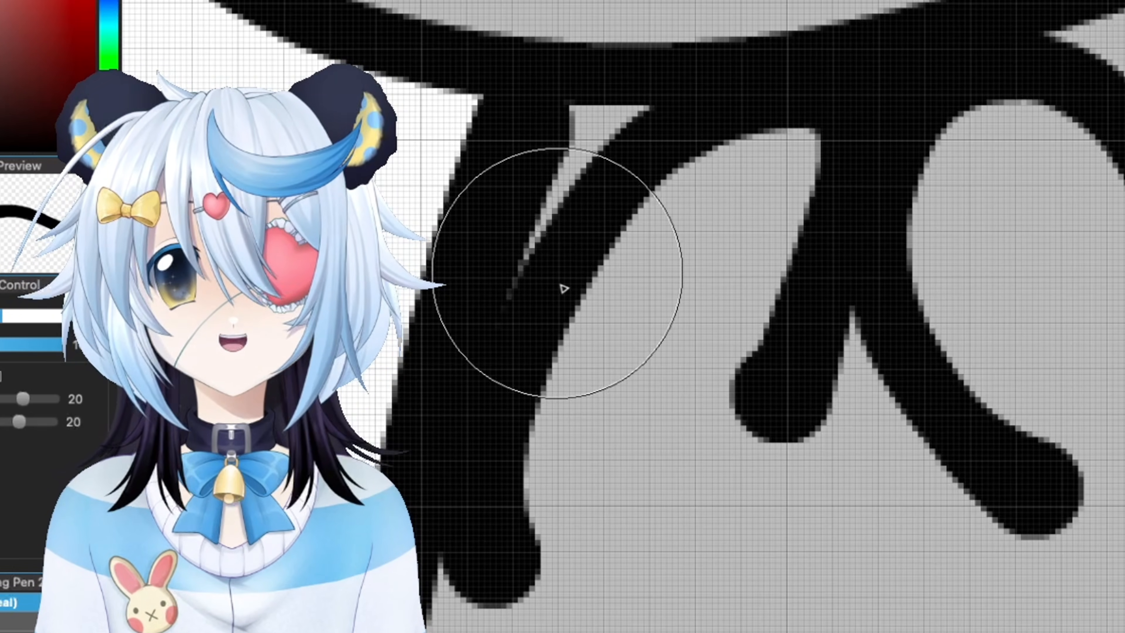
pyautogui.scroll(-6, 1118, 75)
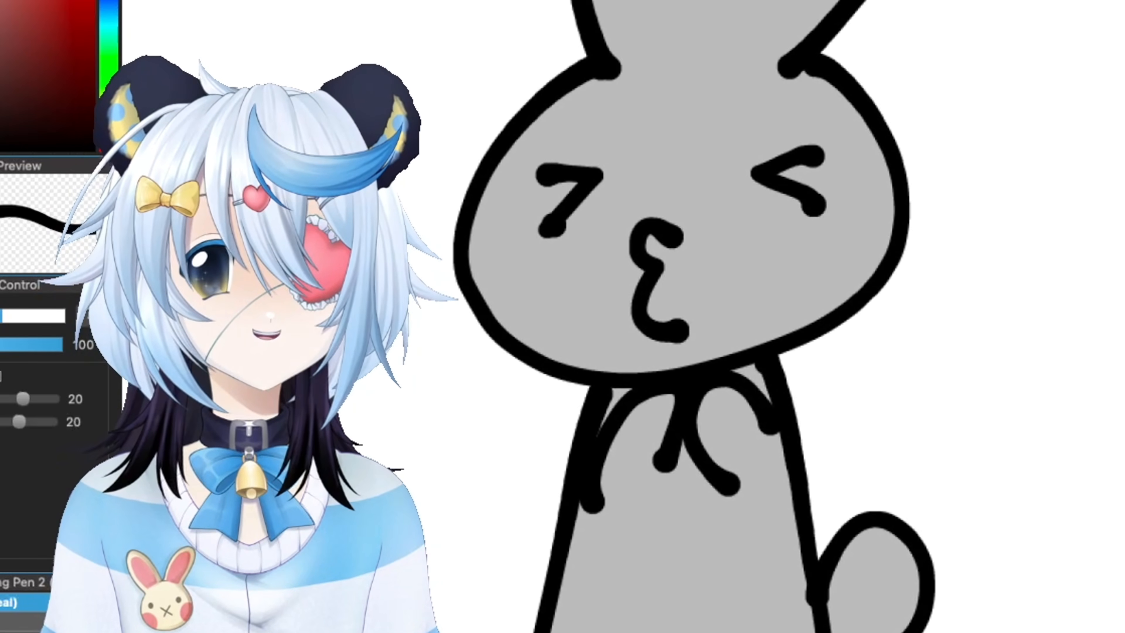
# - Bucket-fill the bunny's head and ears with pale pink #FCDDDB, and its body and tail with a darker salmon pink
pyautogui.moveTo(664, 266); pyautogui.dragTo(721, 434)
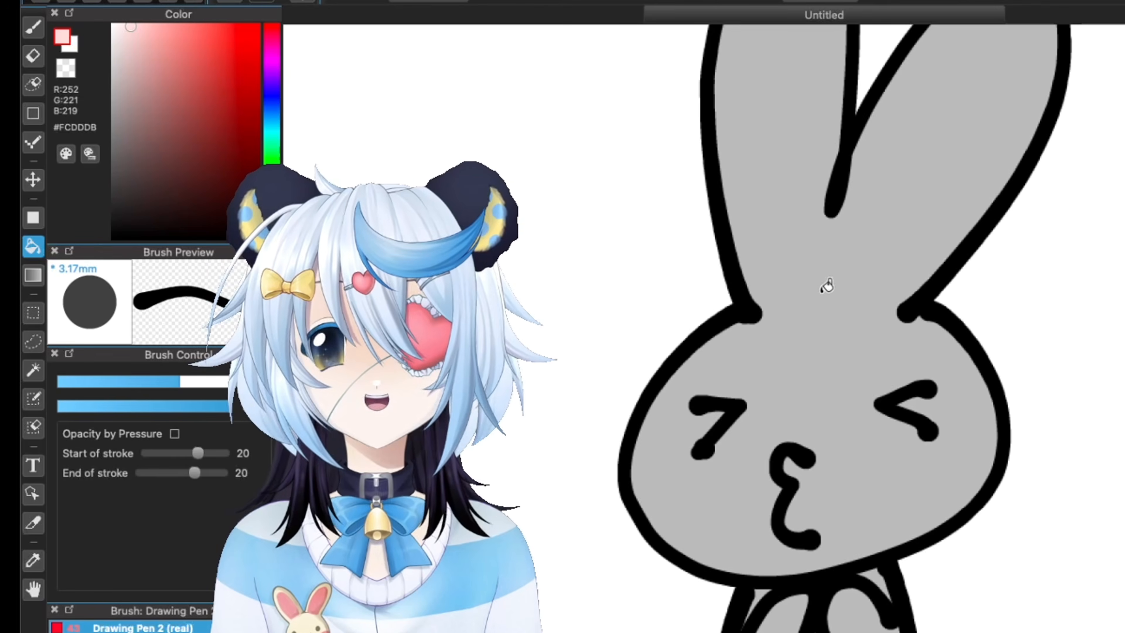
pyautogui.click(796, 501)
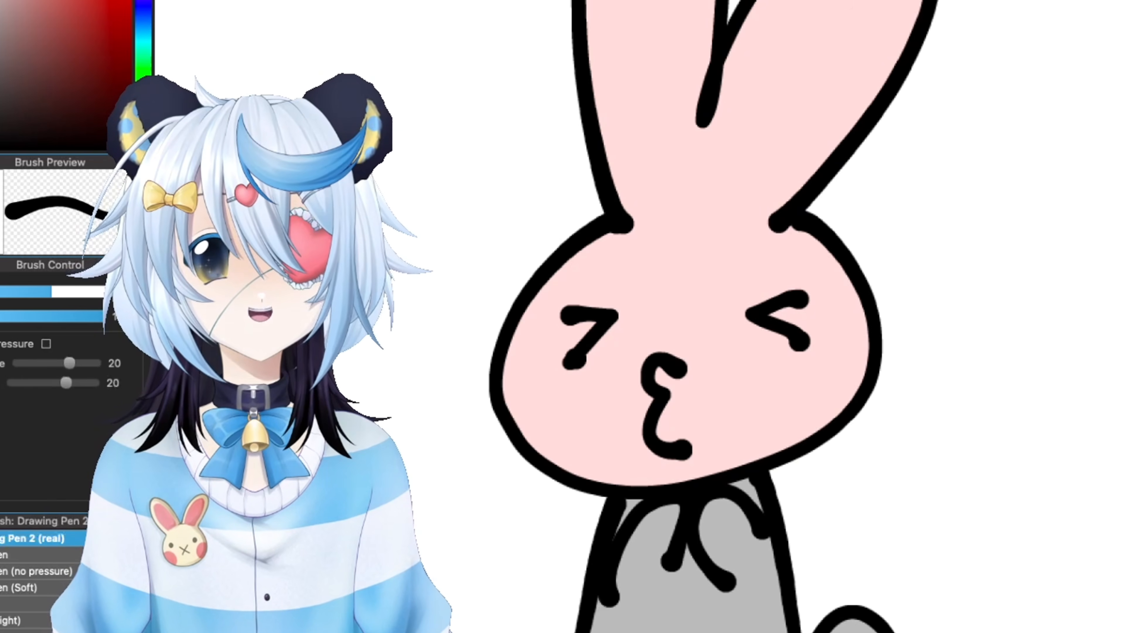
pyautogui.click(674, 605)
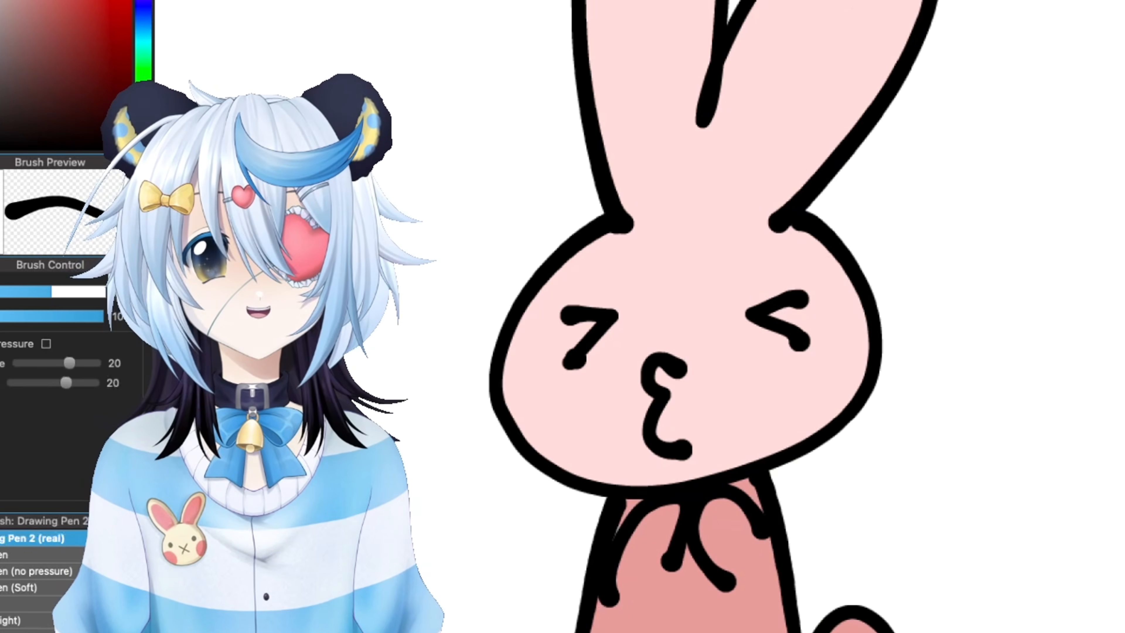
pyautogui.scroll(-3, 772, 316)
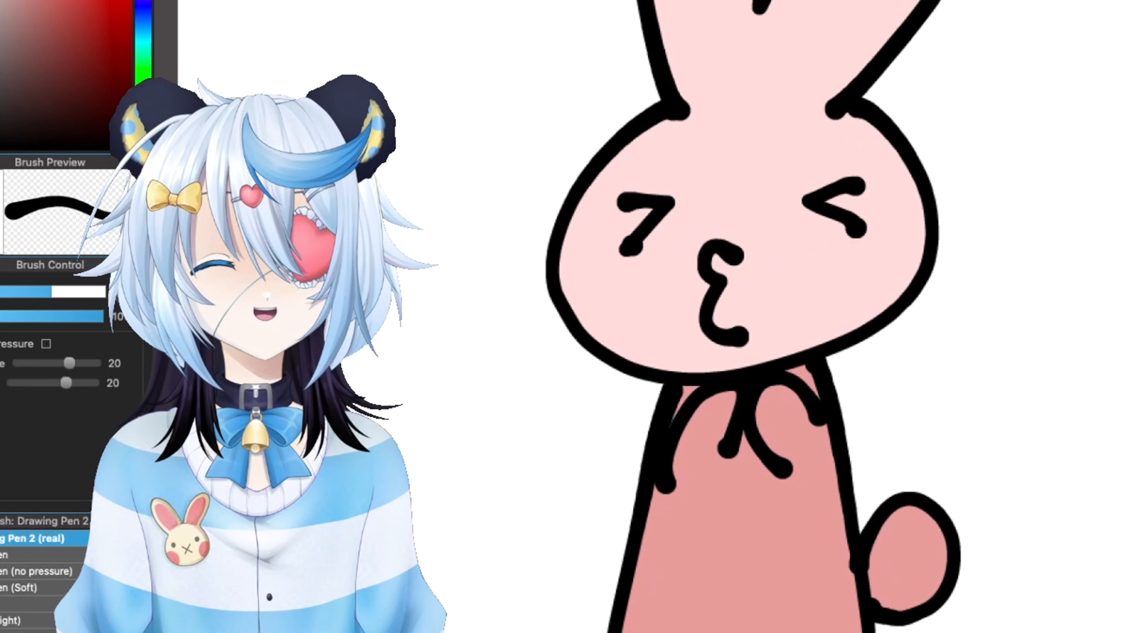
pyautogui.scroll(5, 818, 198)
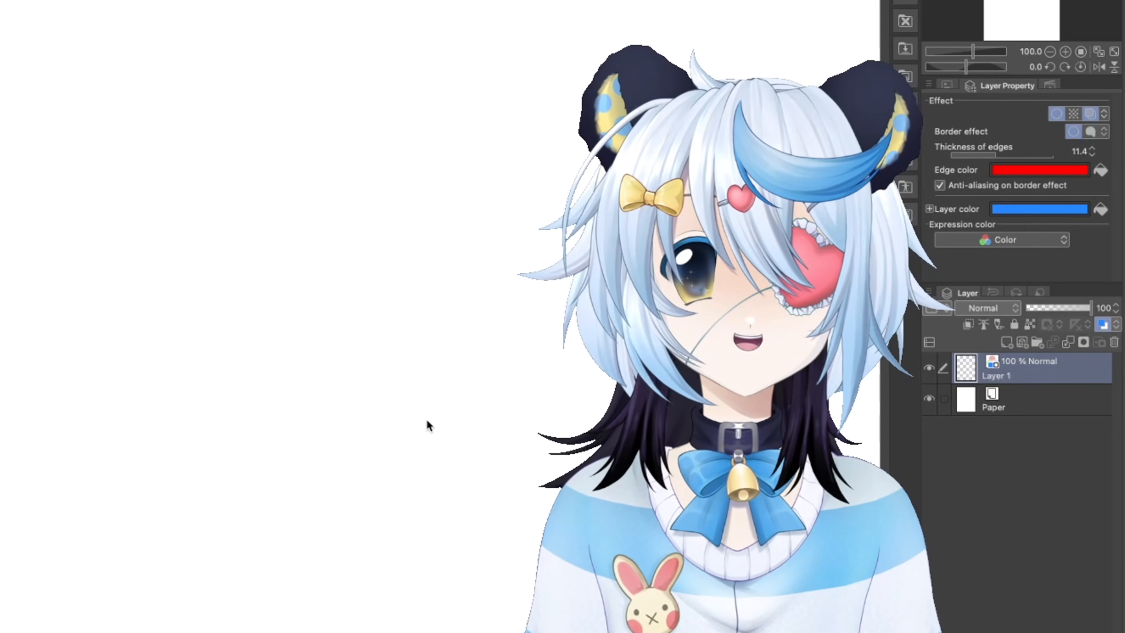
# - In Clip Studio Paint, turn on the border effect and the layer color effect for Layer 1
pyautogui.click(1056, 113)
pyautogui.click(867, 136)
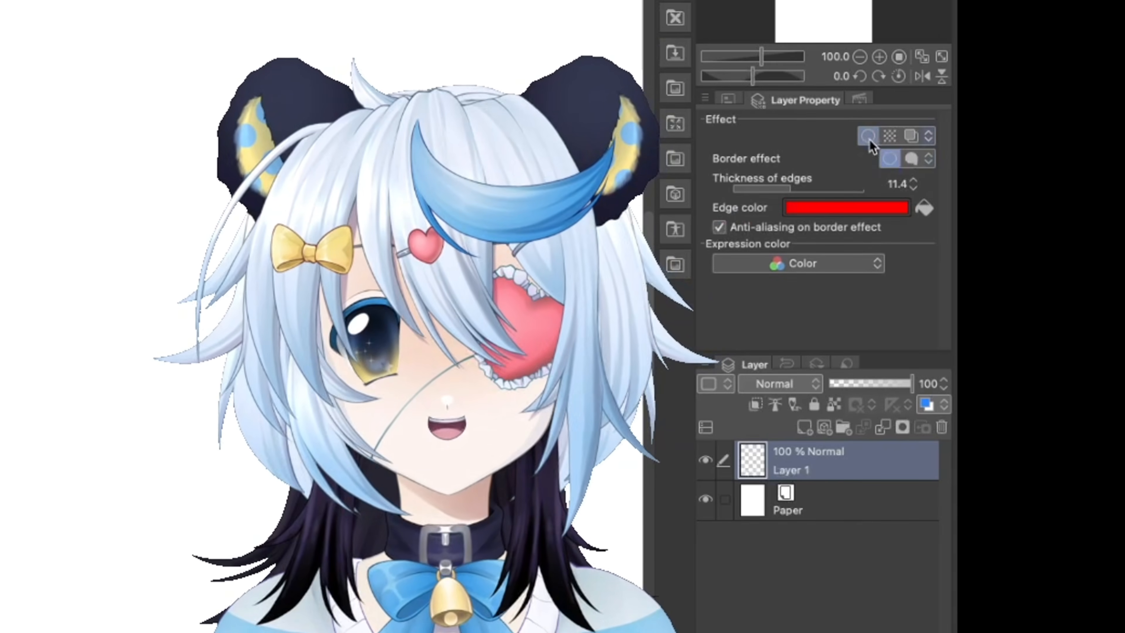
pyautogui.click(914, 135)
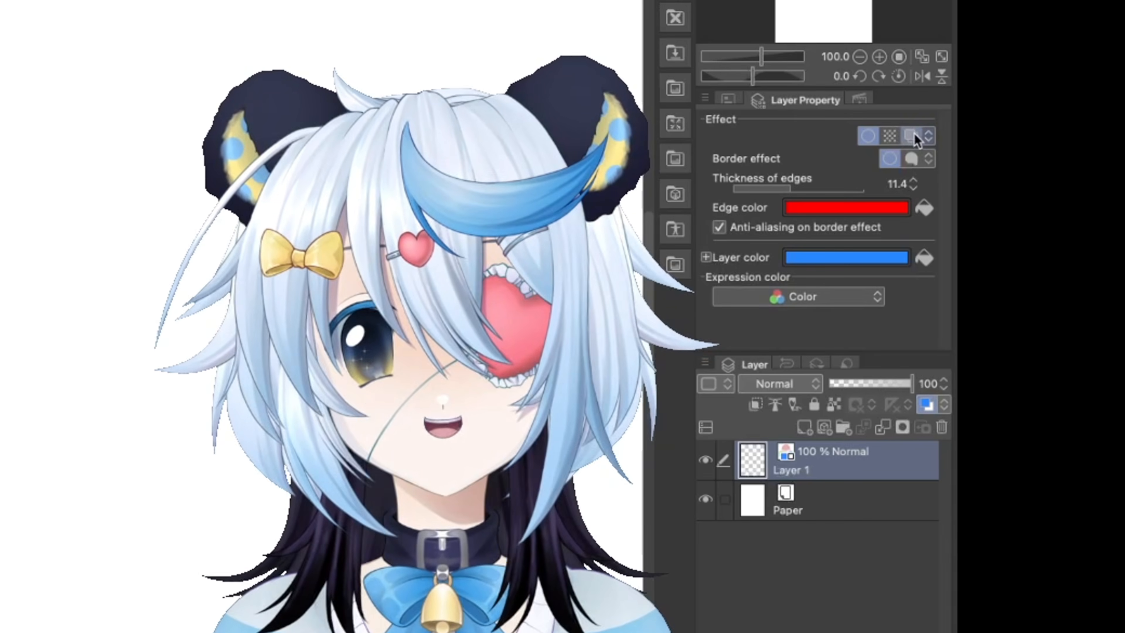
pyautogui.moveTo(447, 86)
pyautogui.mouseDown()
pyautogui.moveTo(326, 337)
pyautogui.moveTo(432, 150)
pyautogui.moveTo(205, 339)
pyautogui.moveTo(462, 375)
pyautogui.mouseUp()
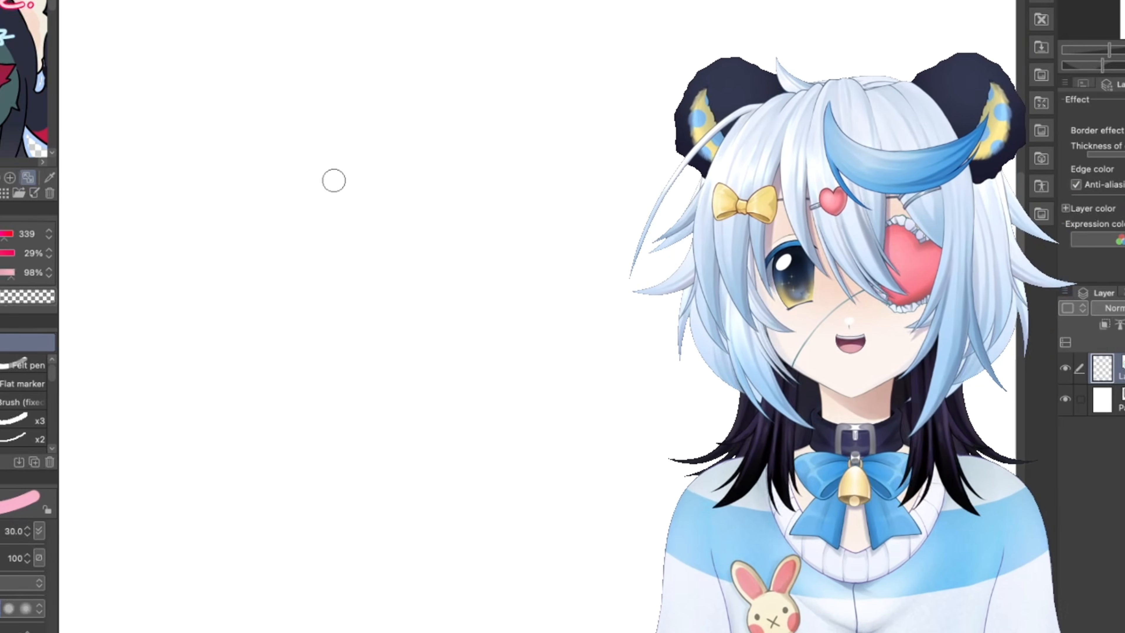
pyautogui.moveTo(305, 178)
pyautogui.mouseDown()
pyautogui.moveTo(261, 361)
pyautogui.moveTo(449, 341)
pyautogui.mouseUp()
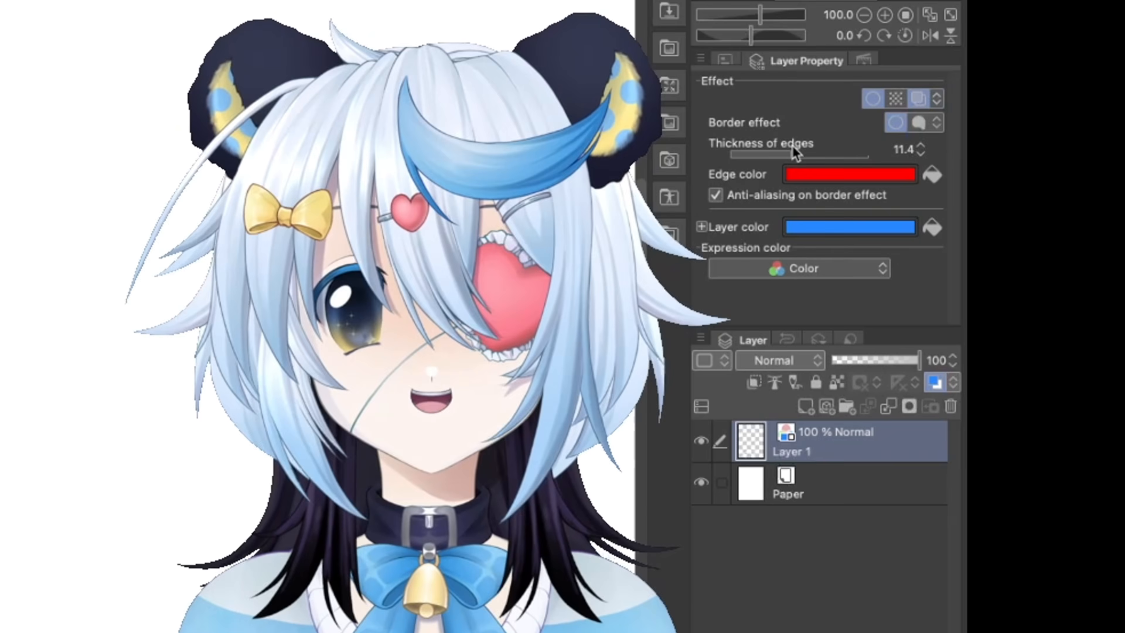
pyautogui.moveTo(791, 147); pyautogui.dragTo(1022, 154)
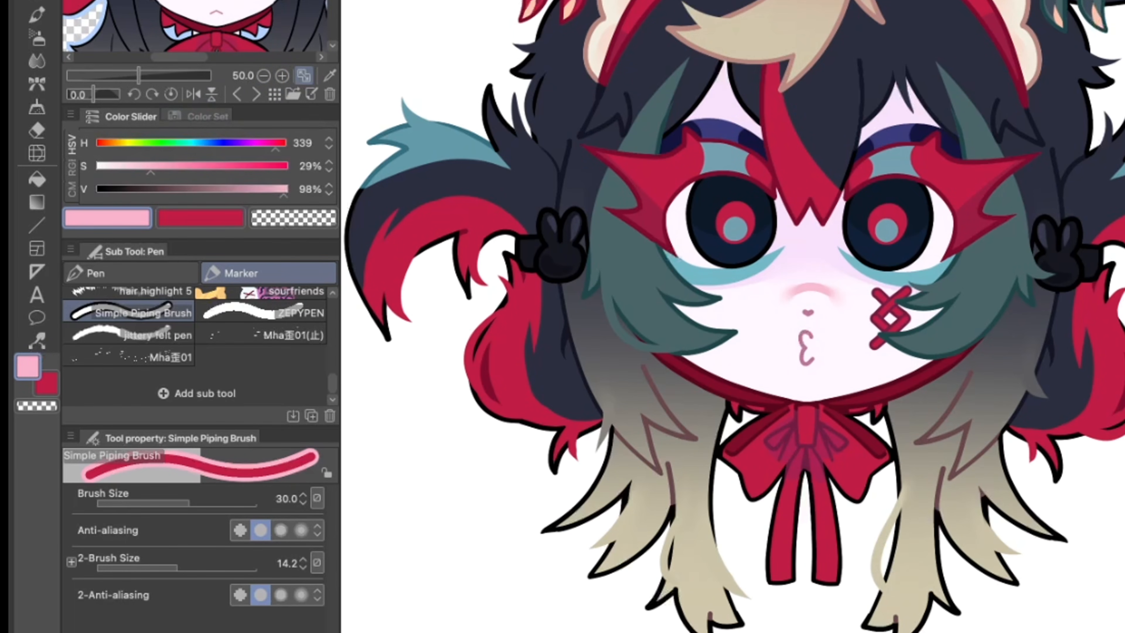
# - Sample dark red (H 342, S 90, V 49) as the main color and brighter red (H 346, S 84, V 75) as the sub color
pyautogui.keyDown('alt'); pyautogui.click(636, 196); pyautogui.keyUp('alt')
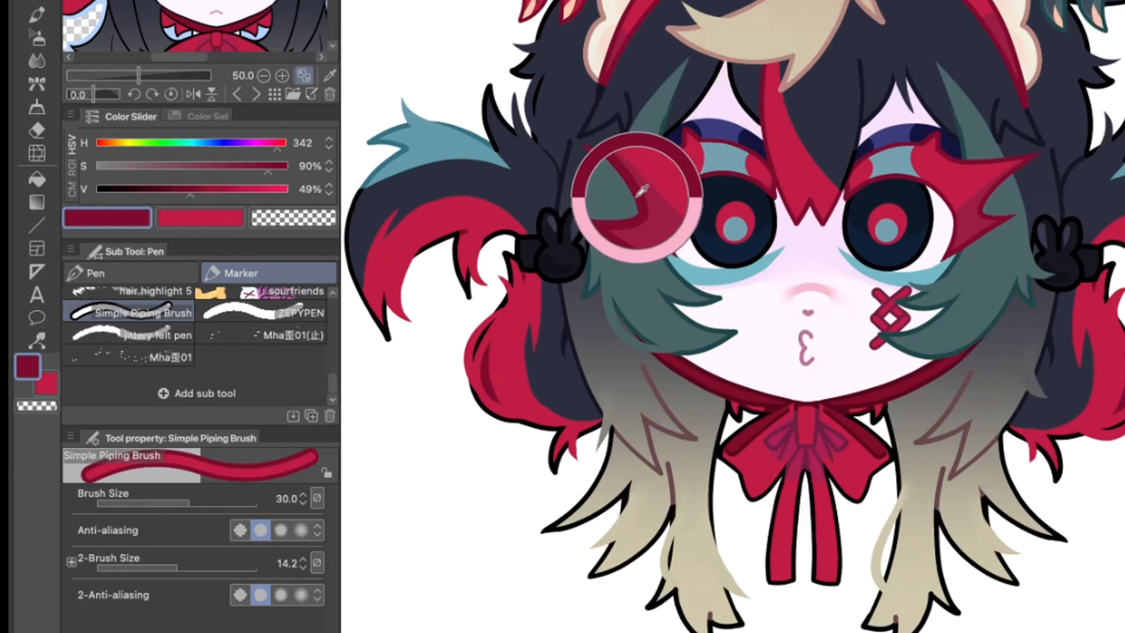
pyautogui.click(225, 212)
pyautogui.keyDown('alt'); pyautogui.click(655, 178); pyautogui.keyUp('alt')
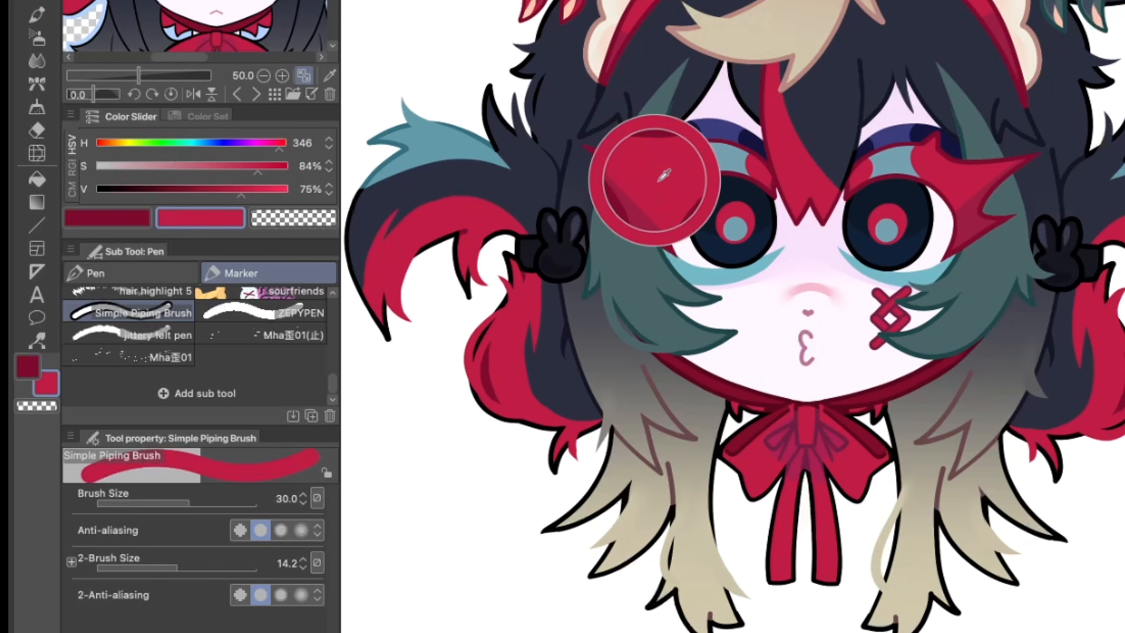
pyautogui.click(107, 217)
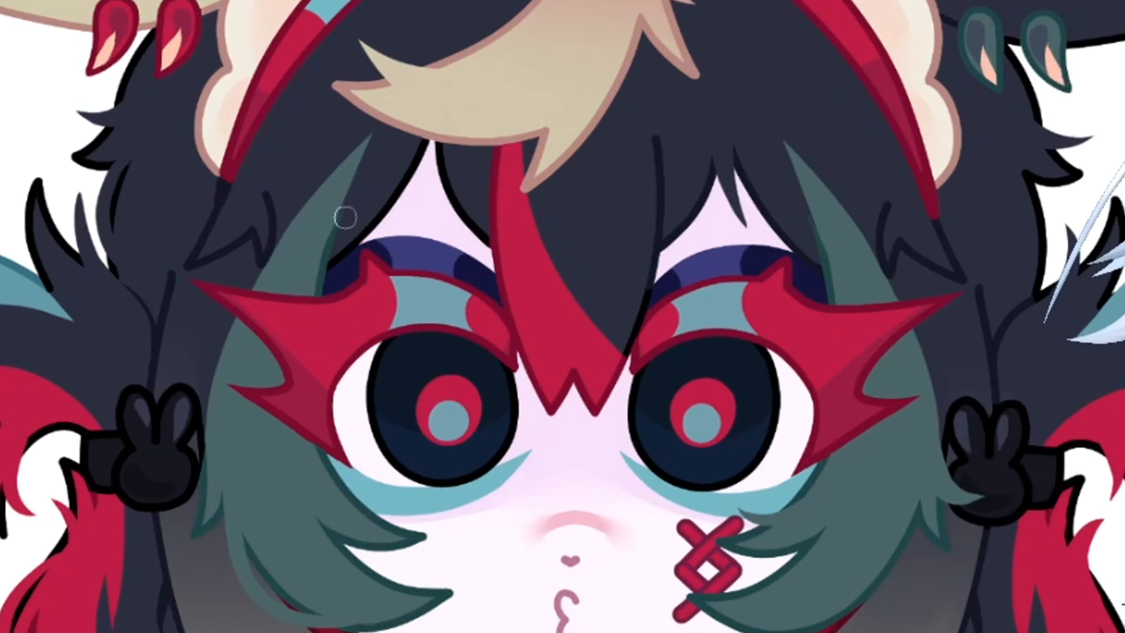
# - Draw a red X-shaped hair clip with the Simple Piping Brush on the hair above the character's eye
pyautogui.moveTo(201, 165); pyautogui.dragTo(305, 305)
pyautogui.hotkey('ctrl', 'z')
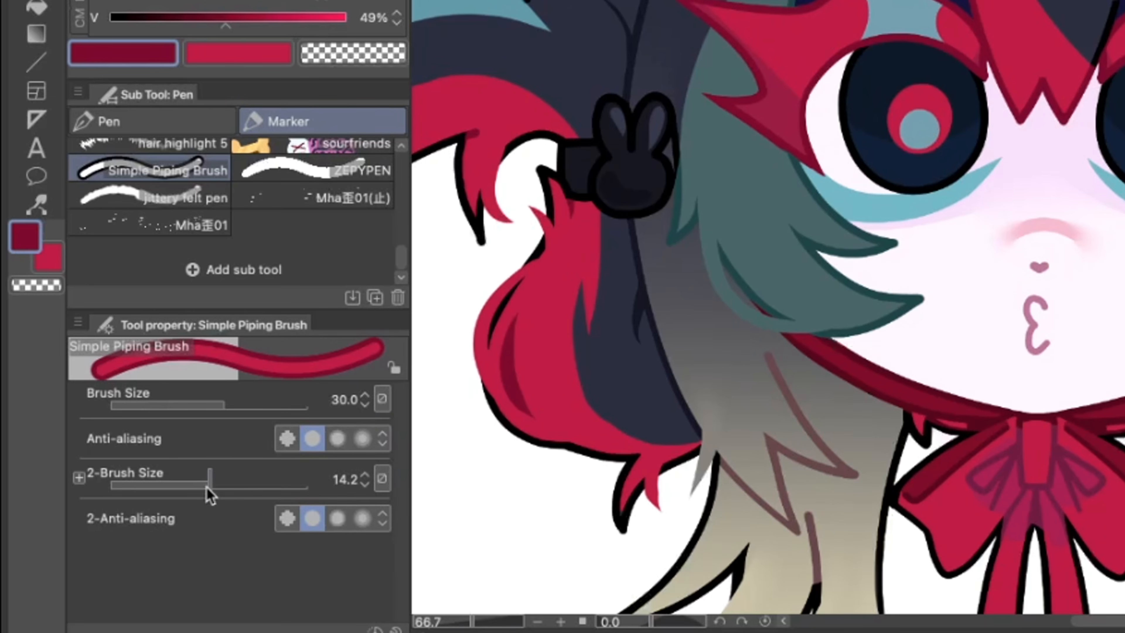
pyautogui.moveTo(206, 487)
pyautogui.mouseDown()
pyautogui.moveTo(223, 478)
pyautogui.moveTo(199, 478)
pyautogui.mouseUp()
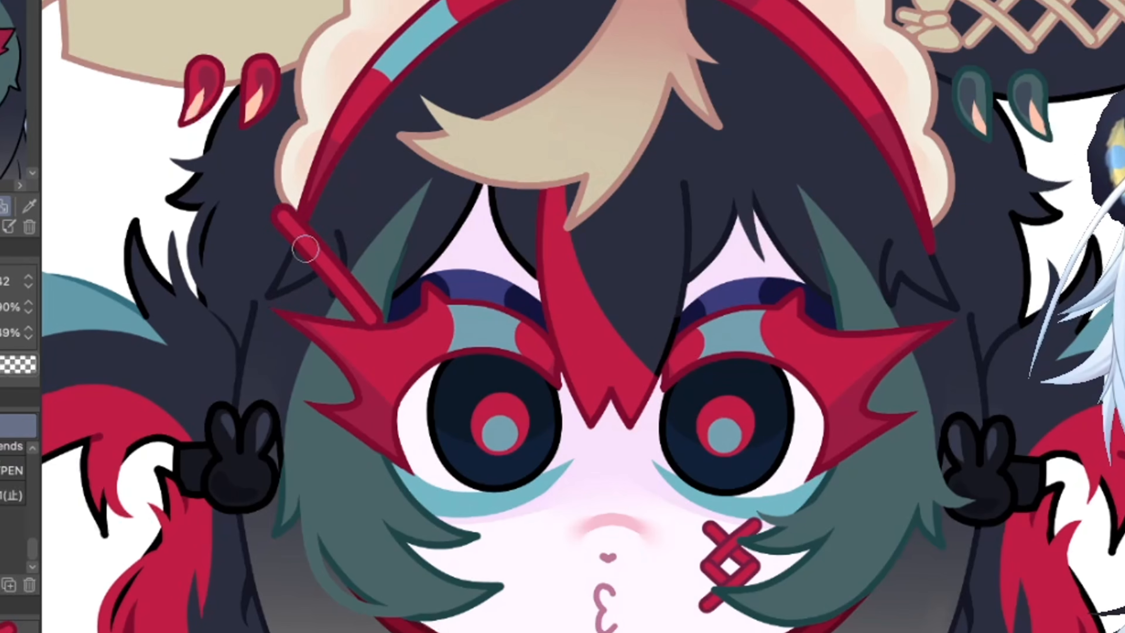
pyautogui.moveTo(286, 215); pyautogui.dragTo(390, 337)
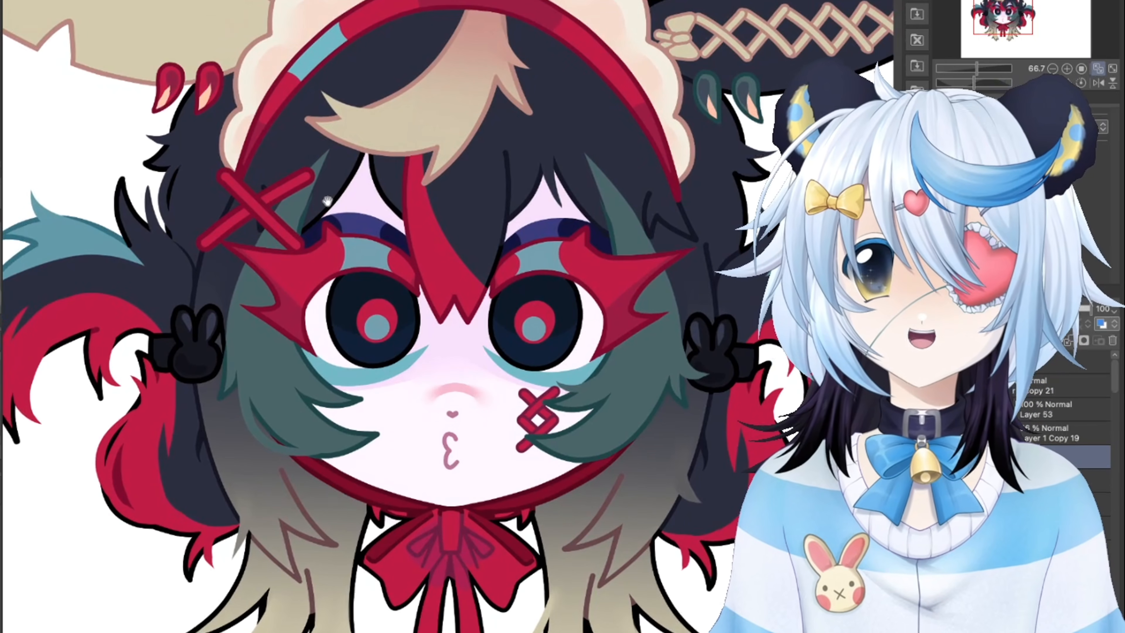
# - Set the piping brush colors to blue for the border and light blue for the core
pyautogui.scroll(3, 351, 179)
pyautogui.scroll(4, 351, 180)
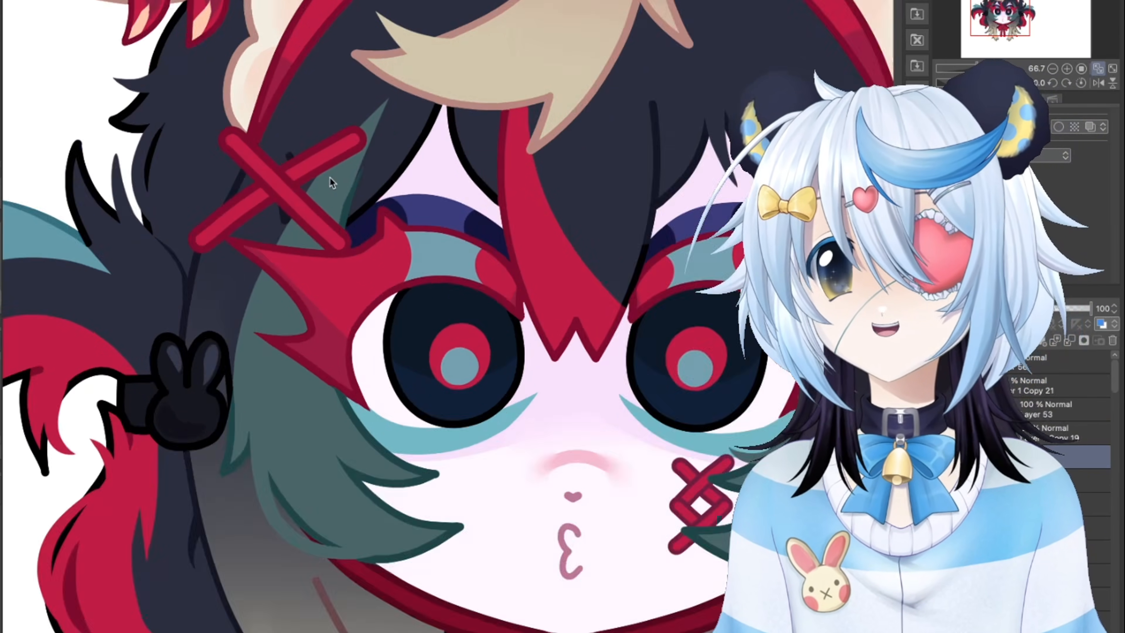
pyautogui.moveTo(669, 225); pyautogui.dragTo(660, 209)
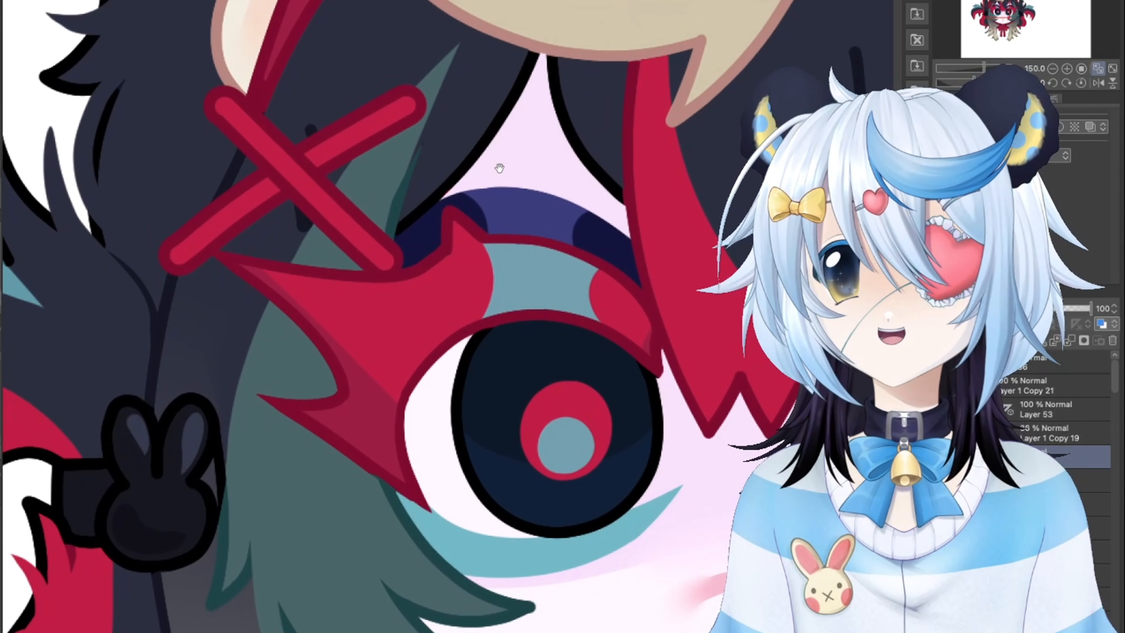
pyautogui.scroll(-2, 660, 209)
pyautogui.scroll(2, 431, 191)
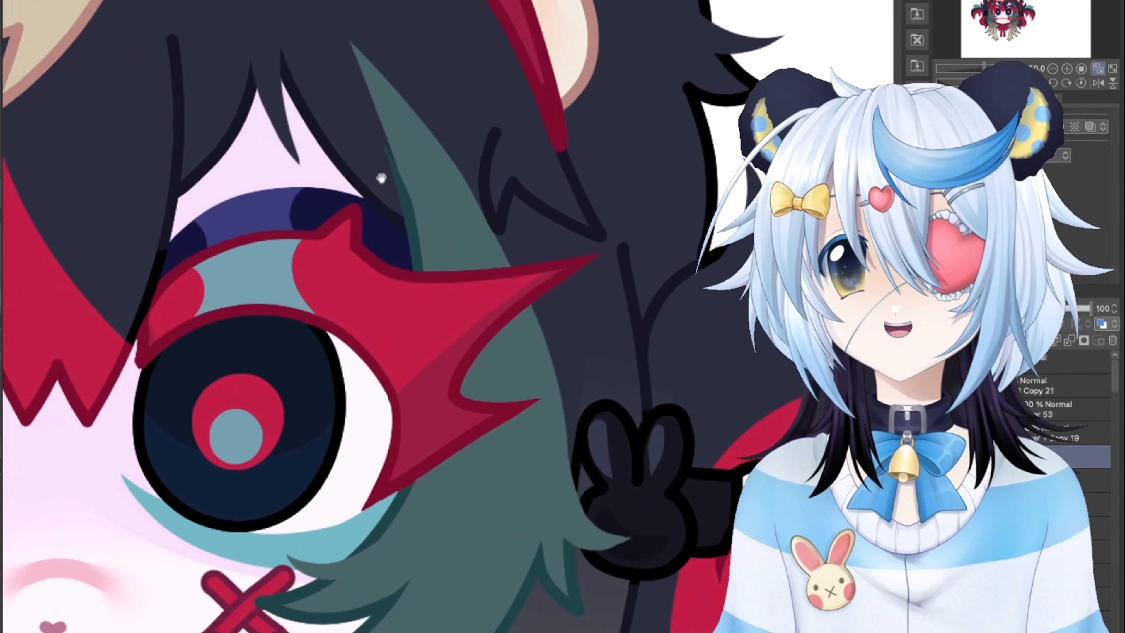
pyautogui.scroll(1, 432, 191)
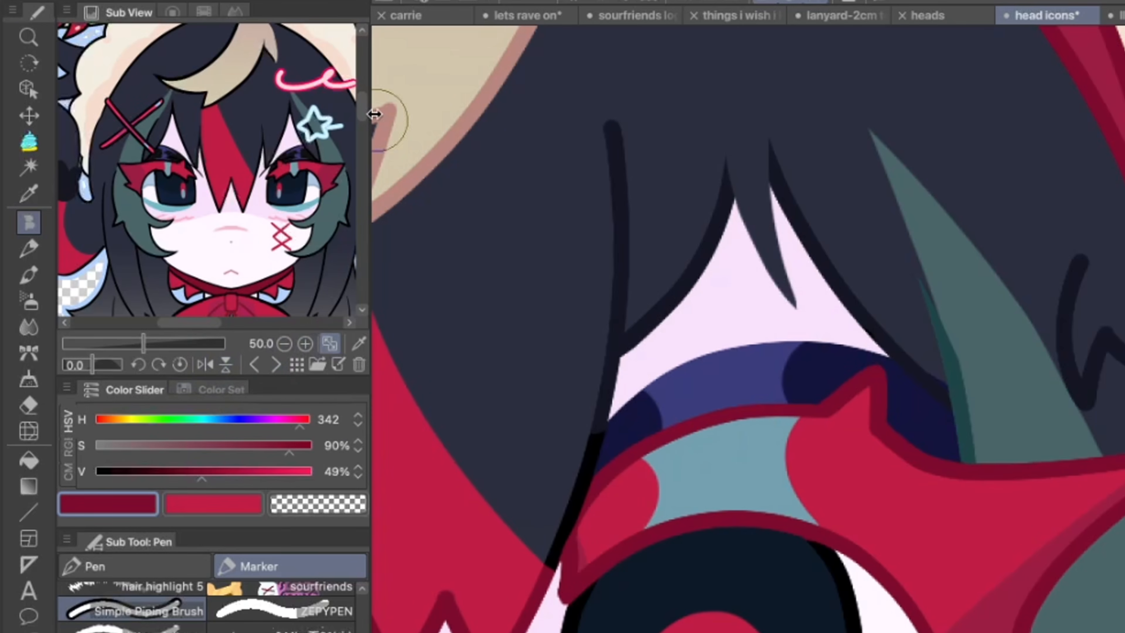
pyautogui.click(214, 390)
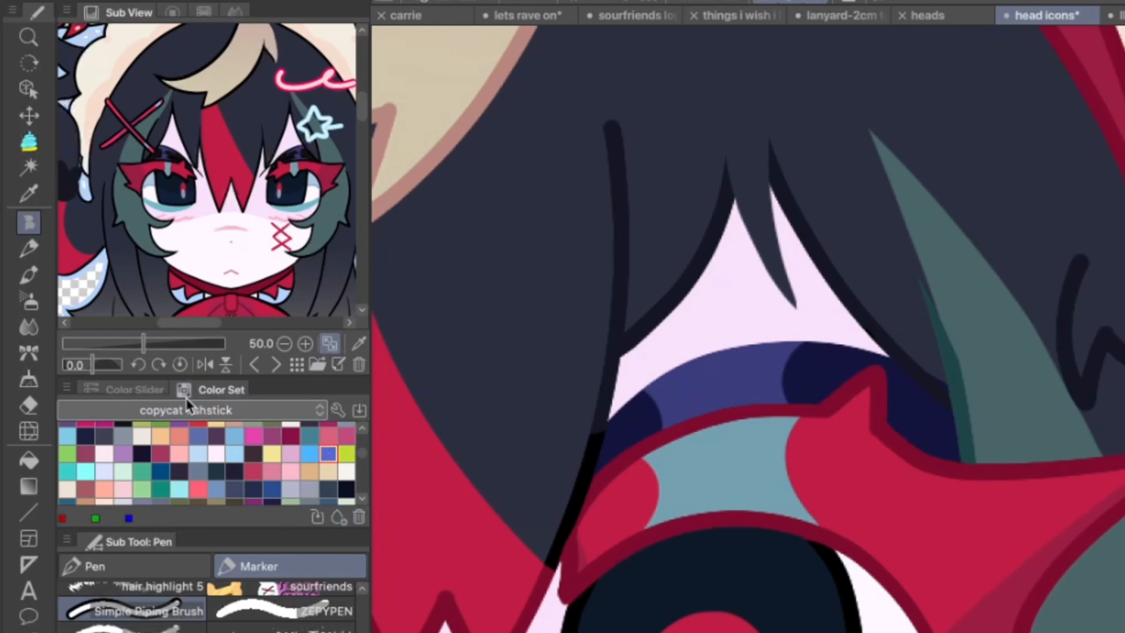
pyautogui.click(133, 389)
pyautogui.click(237, 509)
pyautogui.click(222, 389)
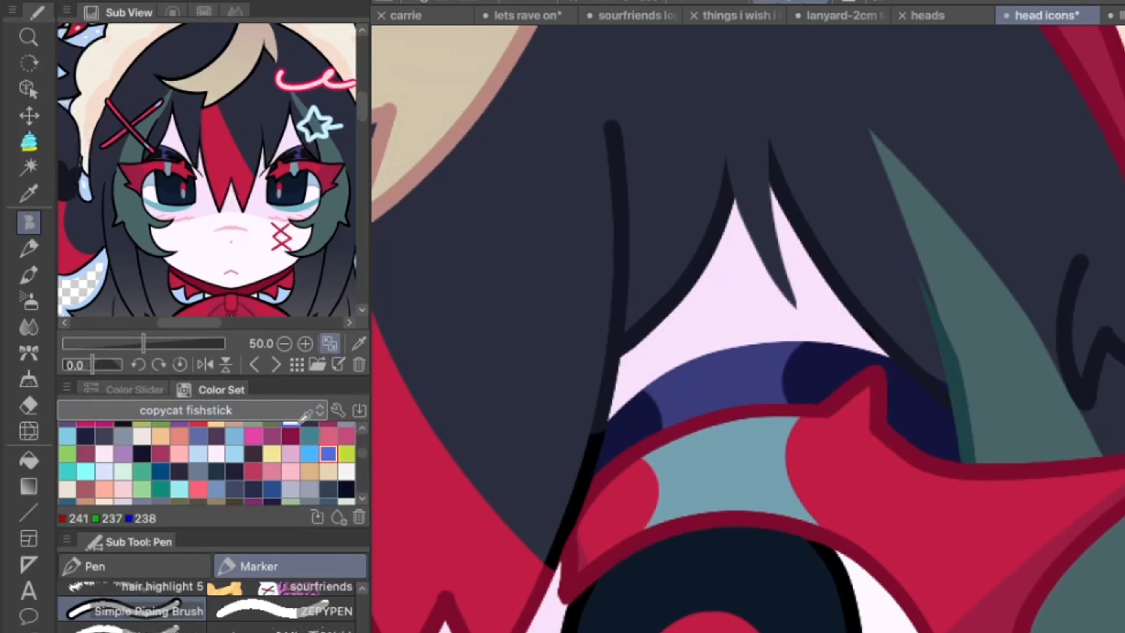
pyautogui.click(133, 390)
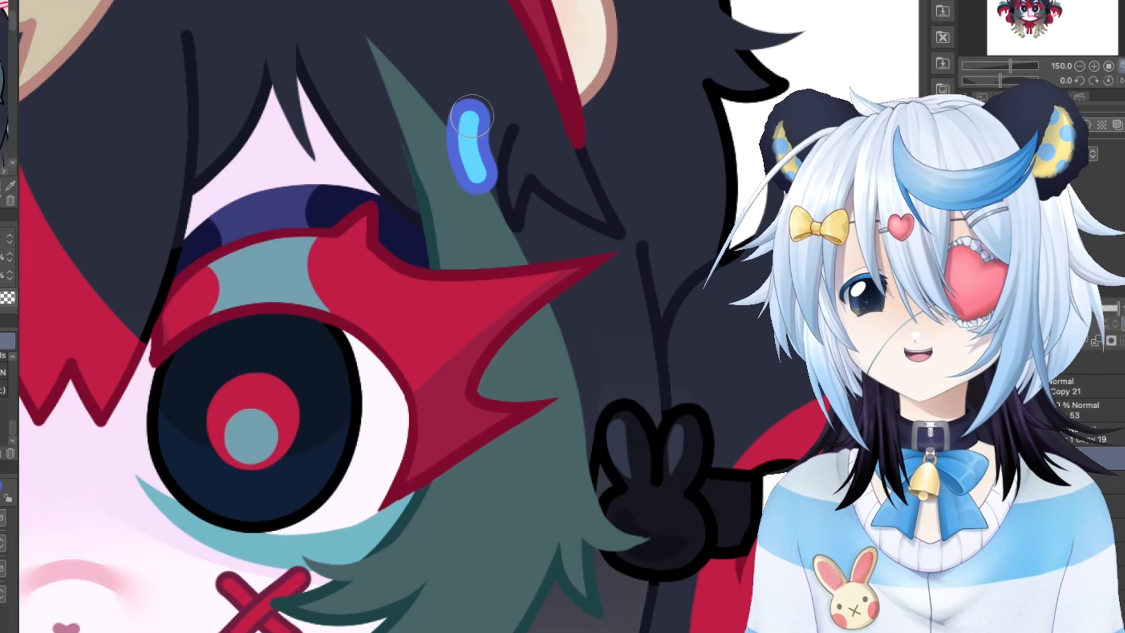
pyautogui.moveTo(470, 118); pyautogui.dragTo(615, 133)
pyautogui.hotkey('ctrl', 'z')
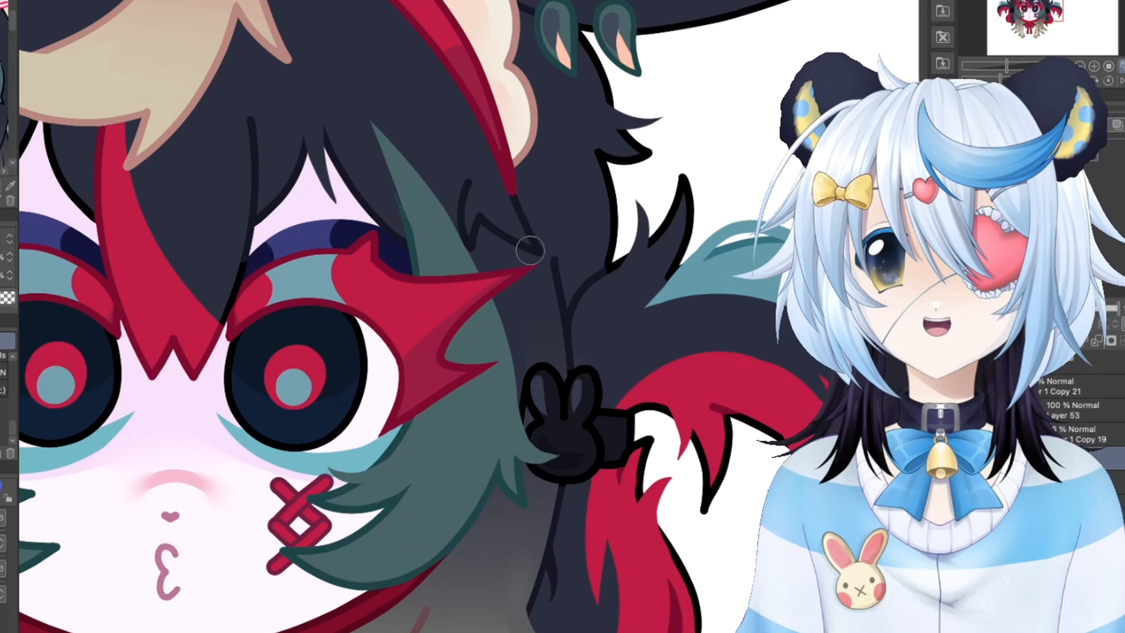
pyautogui.moveTo(384, 164); pyautogui.dragTo(410, 139)
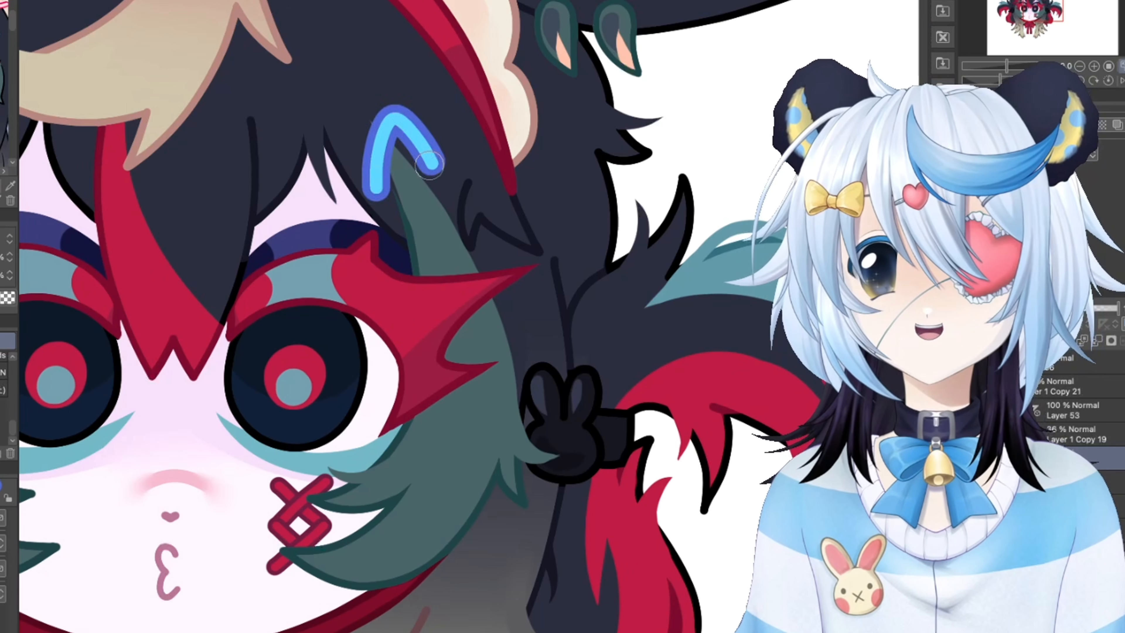
pyautogui.hotkey('ctrl', 'z')
pyautogui.hotkey('ctrl', 'z')
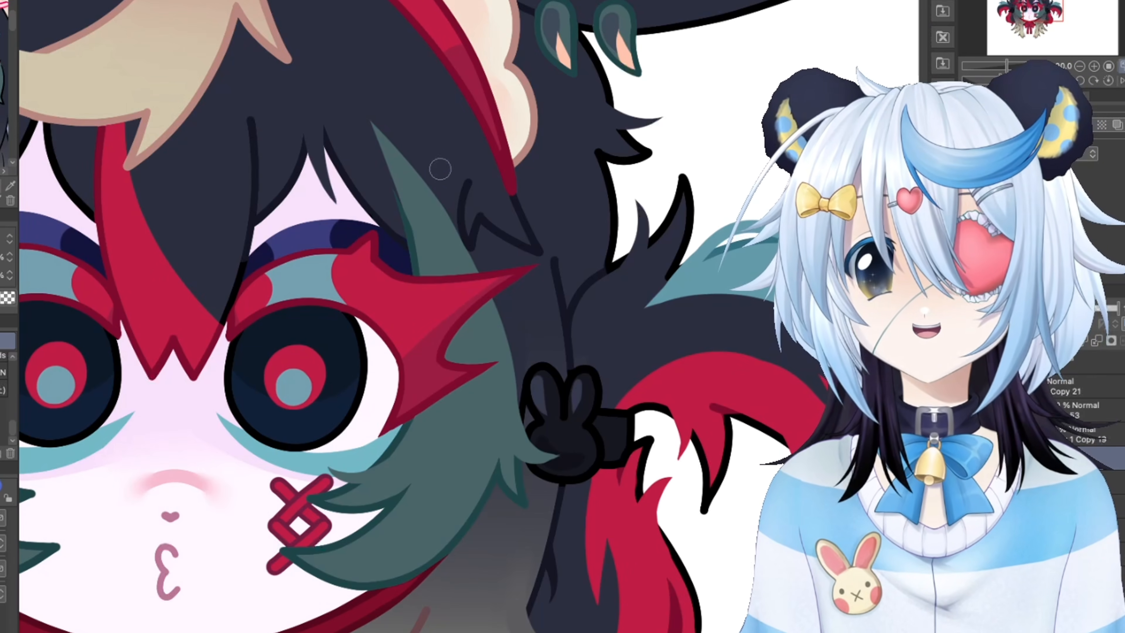
pyautogui.hotkey('ctrl', 'z')
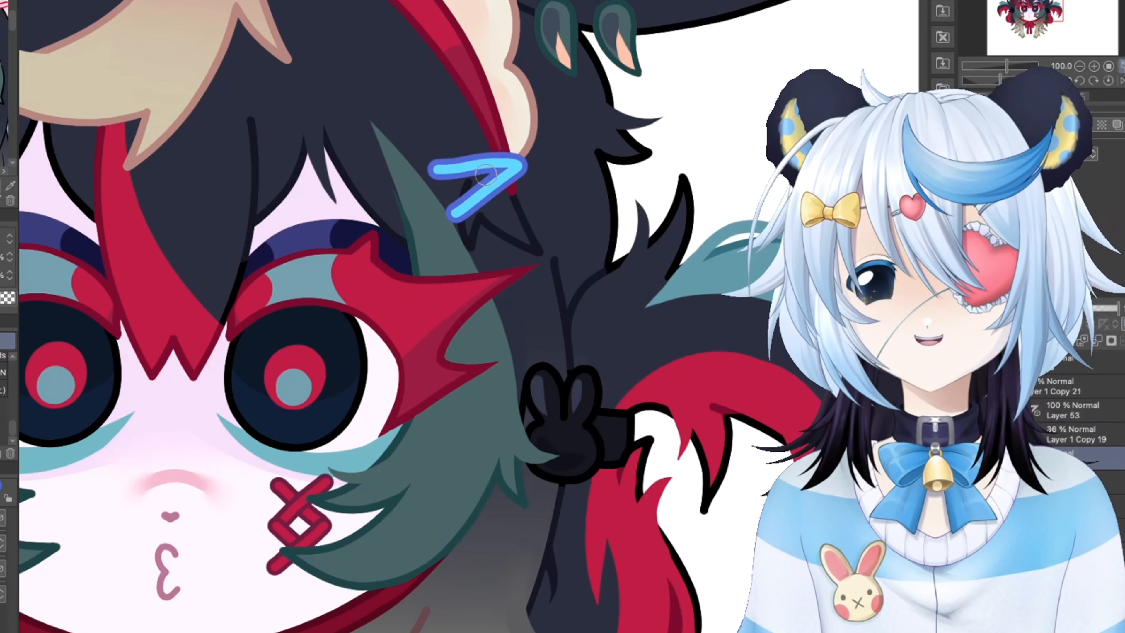
# - Try to draw a light blue star hair clip with a blue border and a pointed tail, then undo it
pyautogui.moveTo(395, 202); pyautogui.dragTo(436, 179)
pyautogui.moveTo(456, 243); pyautogui.dragTo(391, 208)
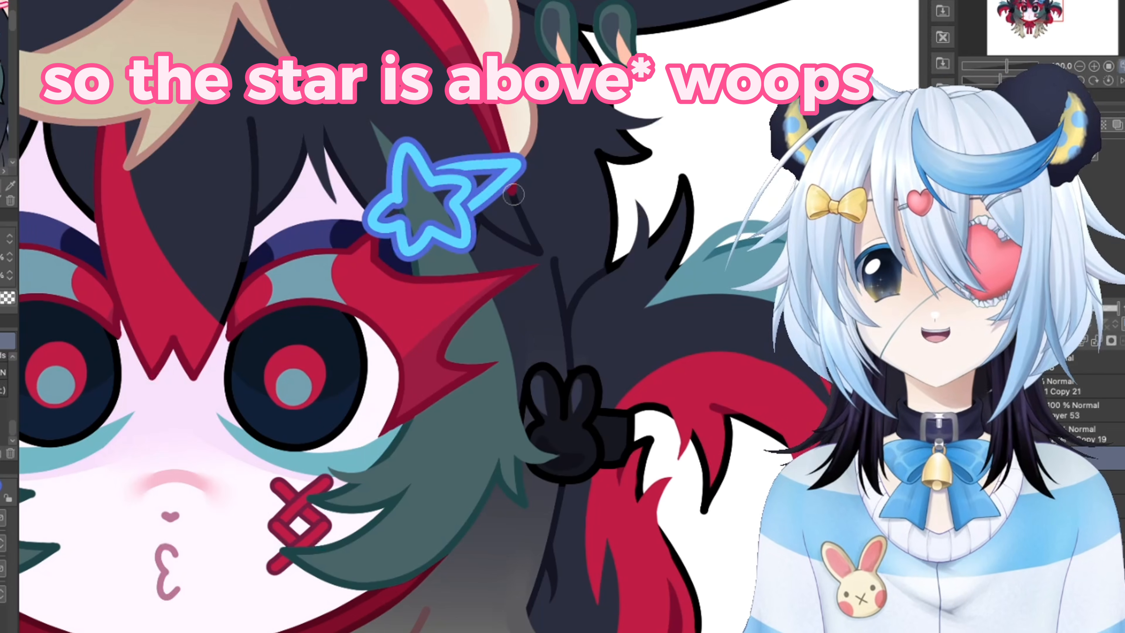
pyautogui.hotkey('ctrl', 'z')
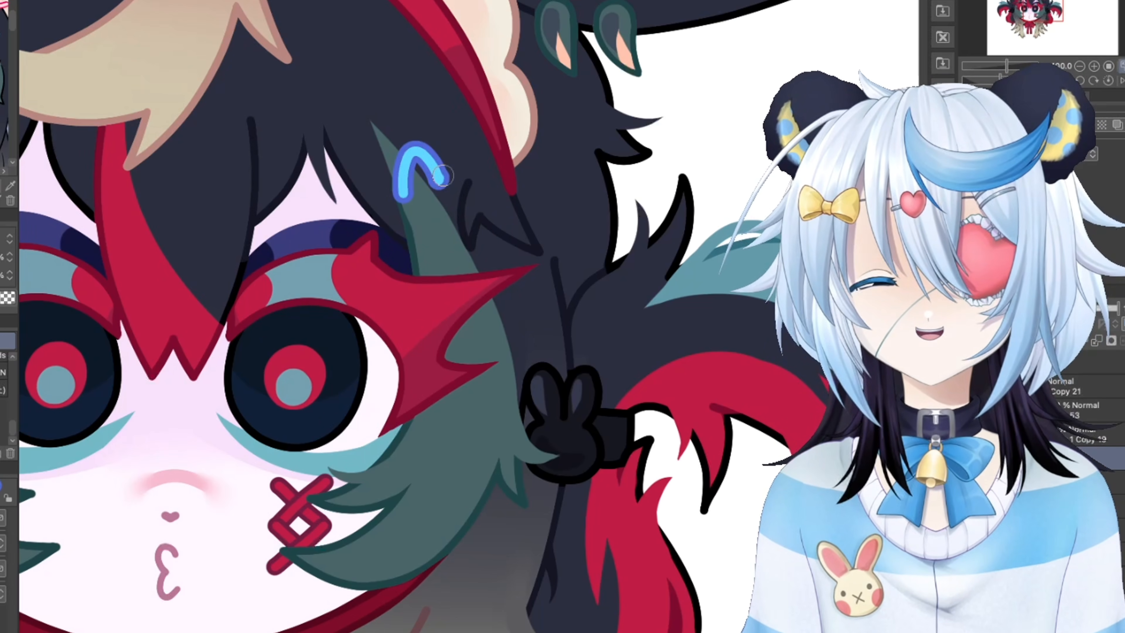
pyautogui.moveTo(442, 241); pyautogui.dragTo(544, 164)
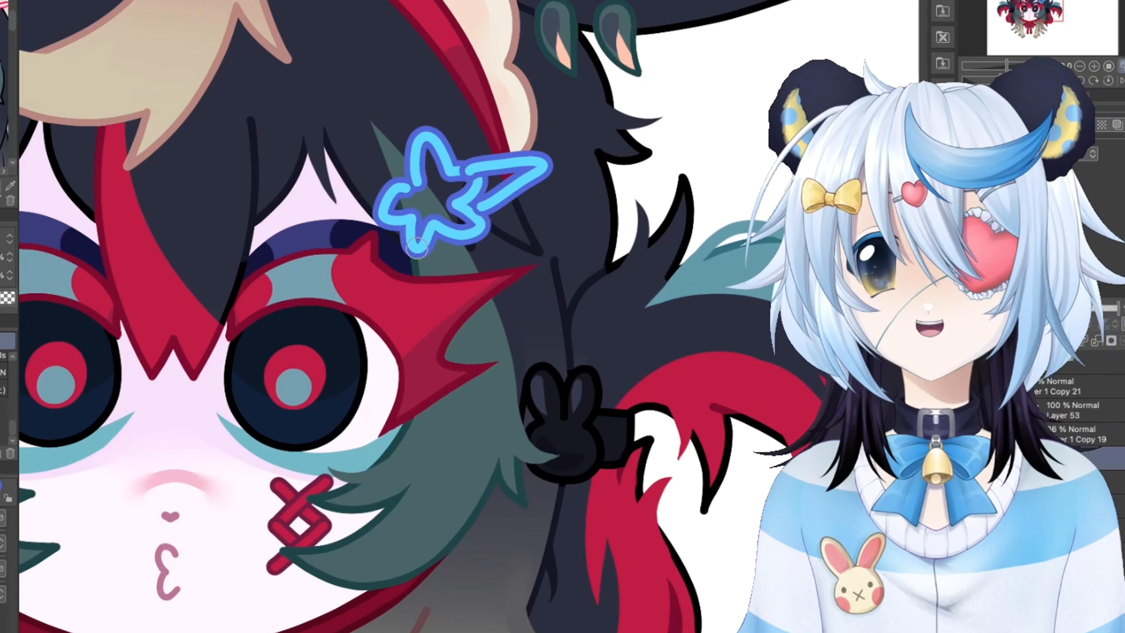
pyautogui.hotkey('ctrl', 'z')
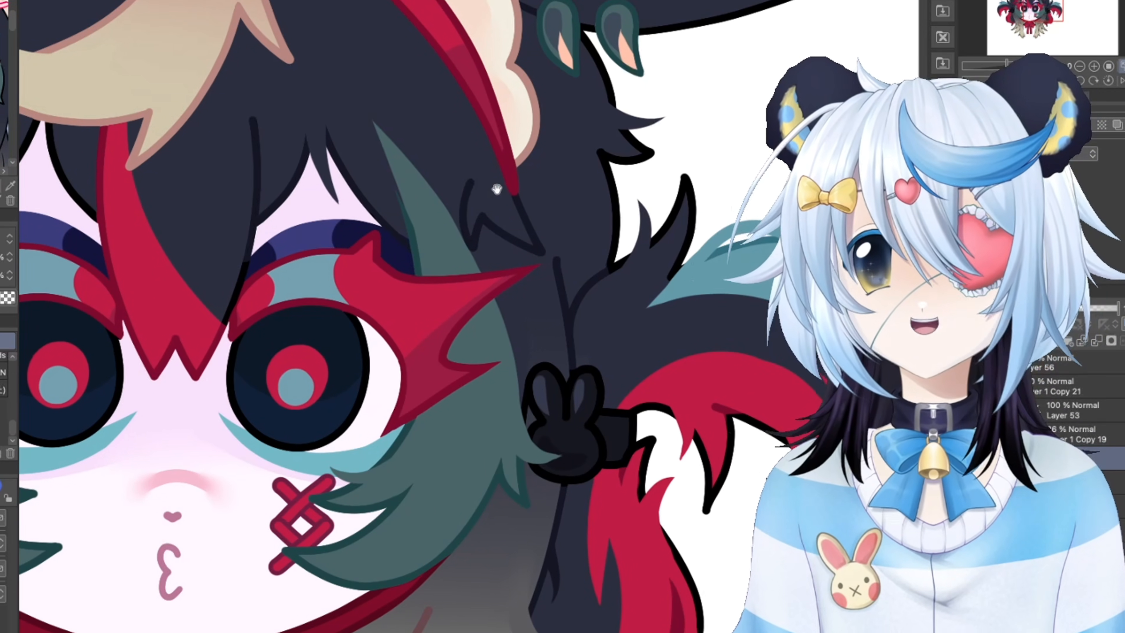
# - Draw the blue-bordered star hair clip with a pointed tail on the hair opposite the red X, redoing unsatisfactory strokes
pyautogui.moveTo(438, 209)
pyautogui.mouseDown()
pyautogui.moveTo(550, 195)
pyautogui.moveTo(598, 175)
pyautogui.mouseUp()
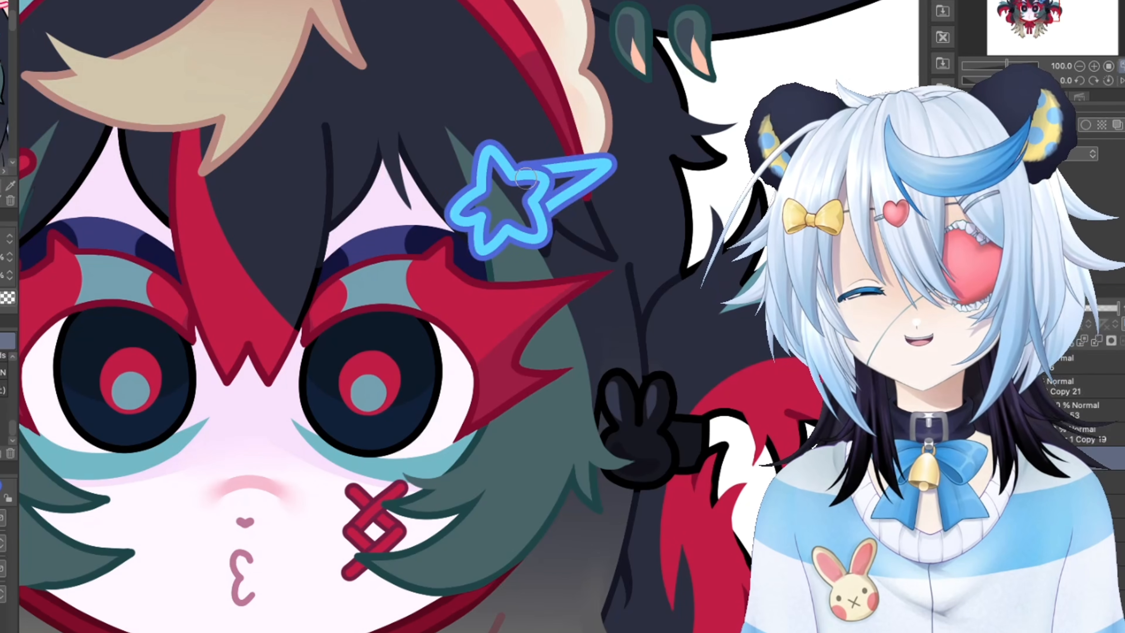
pyautogui.hotkey('ctrl', 'z')
pyautogui.moveTo(481, 181); pyautogui.dragTo(475, 185)
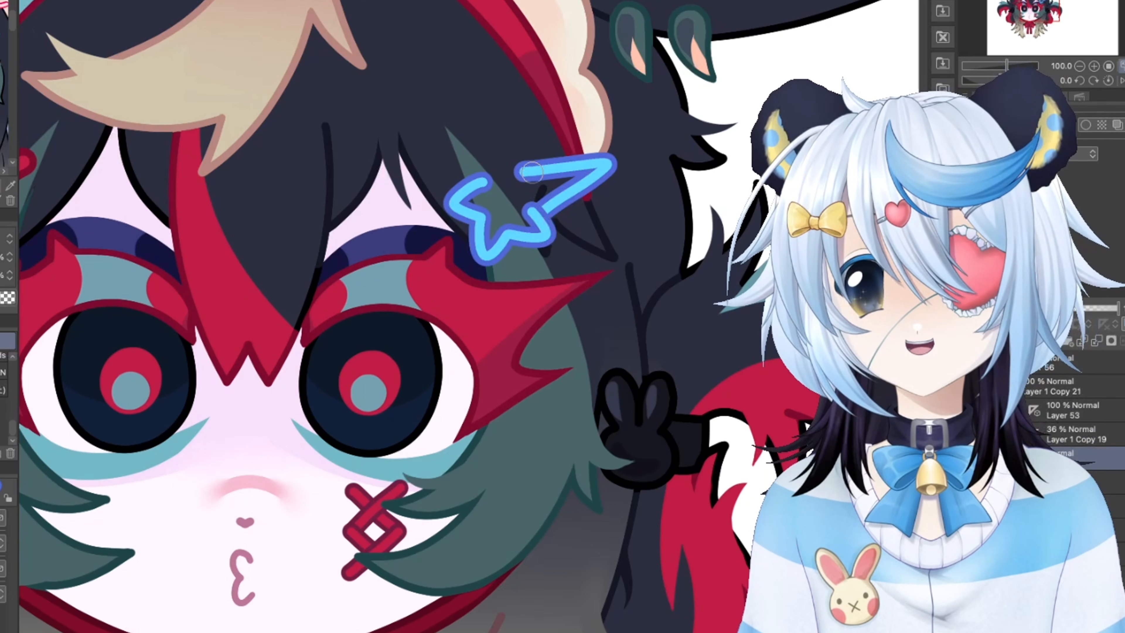
pyautogui.hotkey('ctrl', 'z')
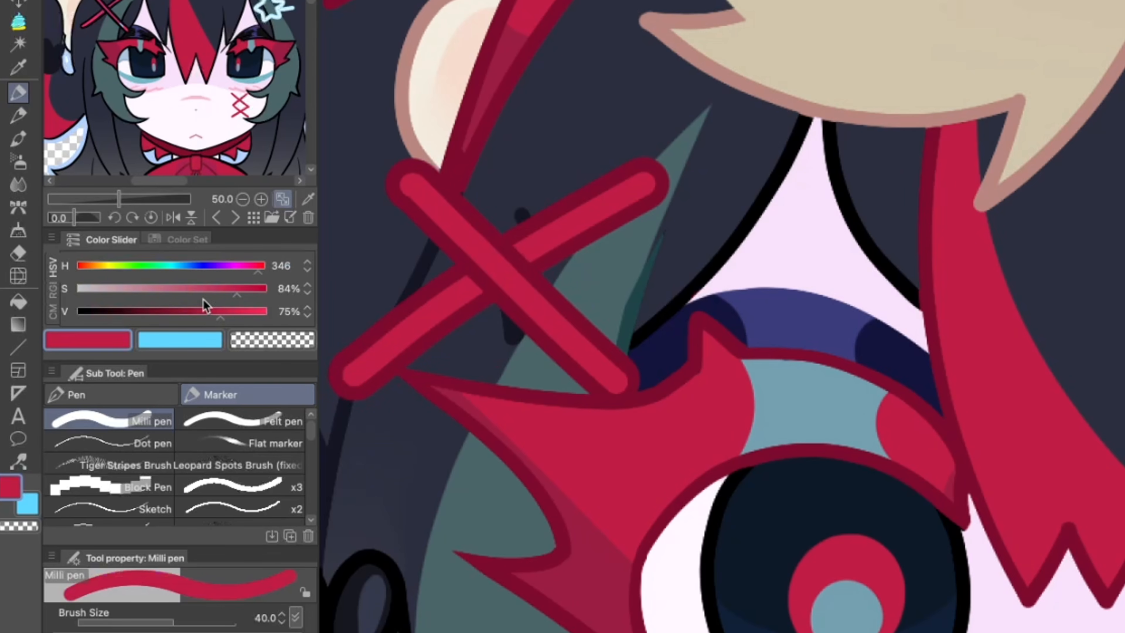
# - Lower the red pen color's value to 62%, shift its hue toward purple, and shade the bars of the X hair clip
pyautogui.moveTo(204, 310); pyautogui.dragTo(196, 318)
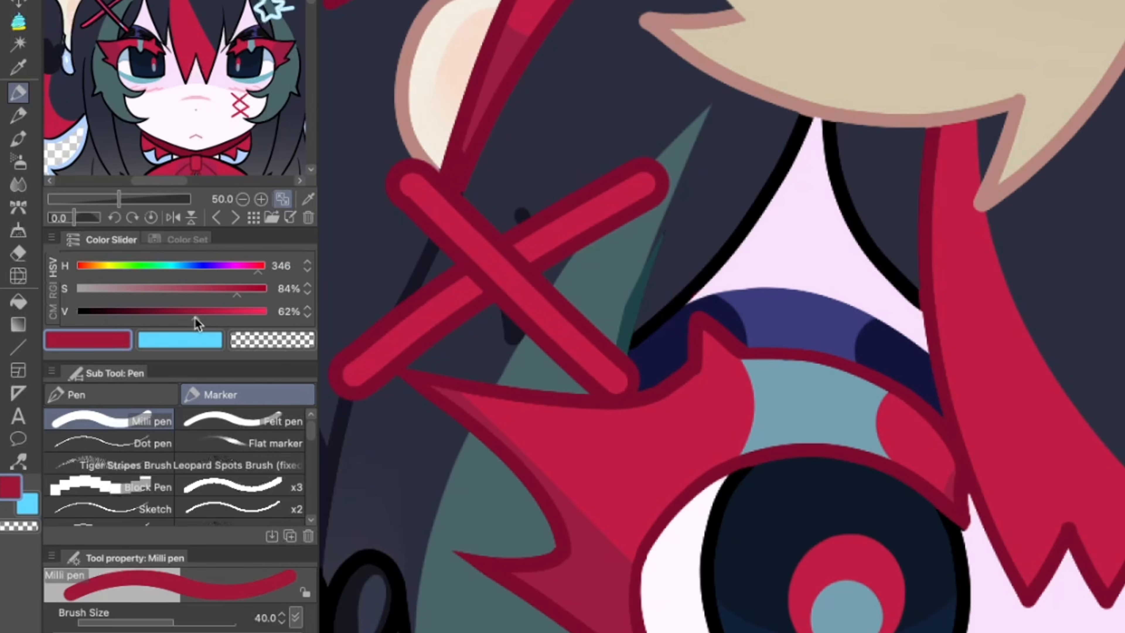
pyautogui.click(253, 265)
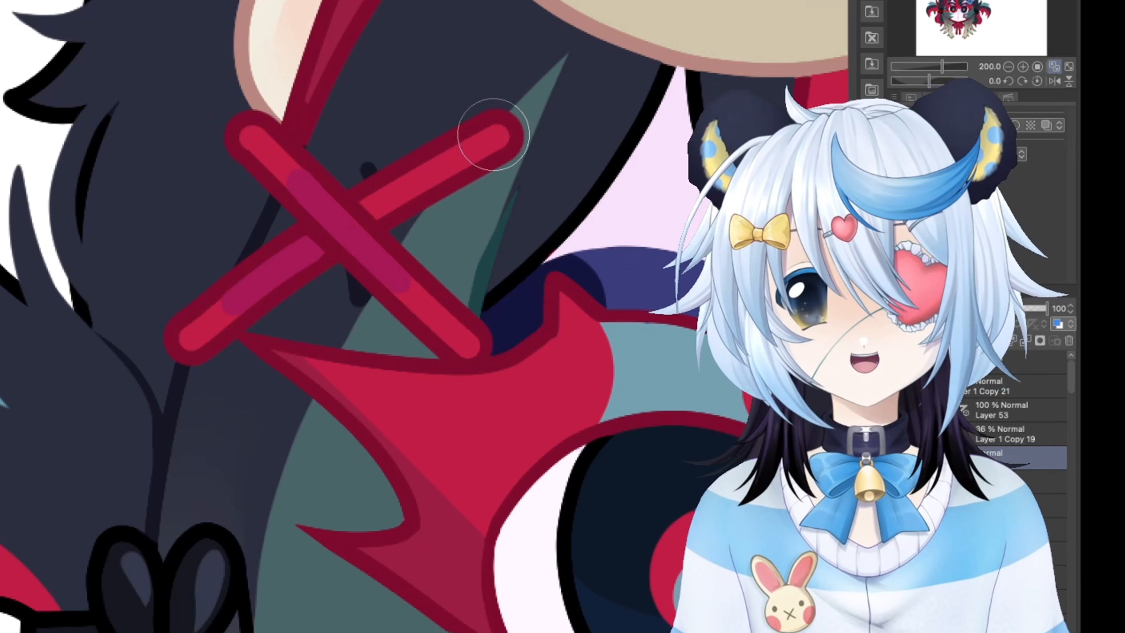
pyautogui.moveTo(495, 134); pyautogui.dragTo(421, 176)
pyautogui.hotkey('ctrl', 'z')
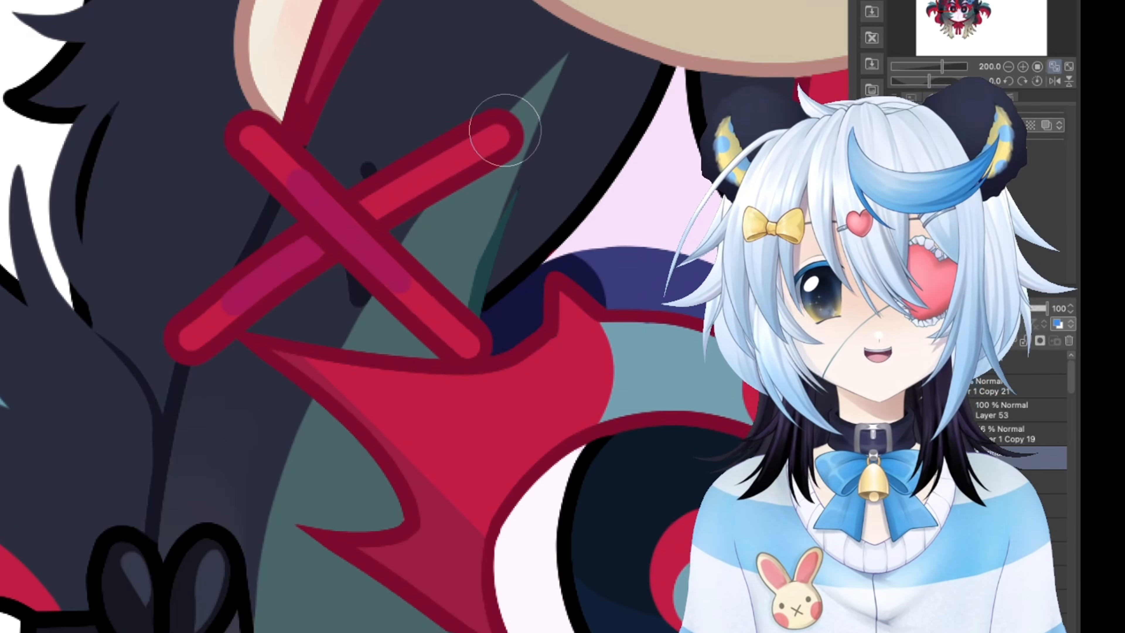
pyautogui.moveTo(503, 130); pyautogui.dragTo(418, 178)
pyautogui.moveTo(296, 179); pyautogui.dragTo(325, 207)
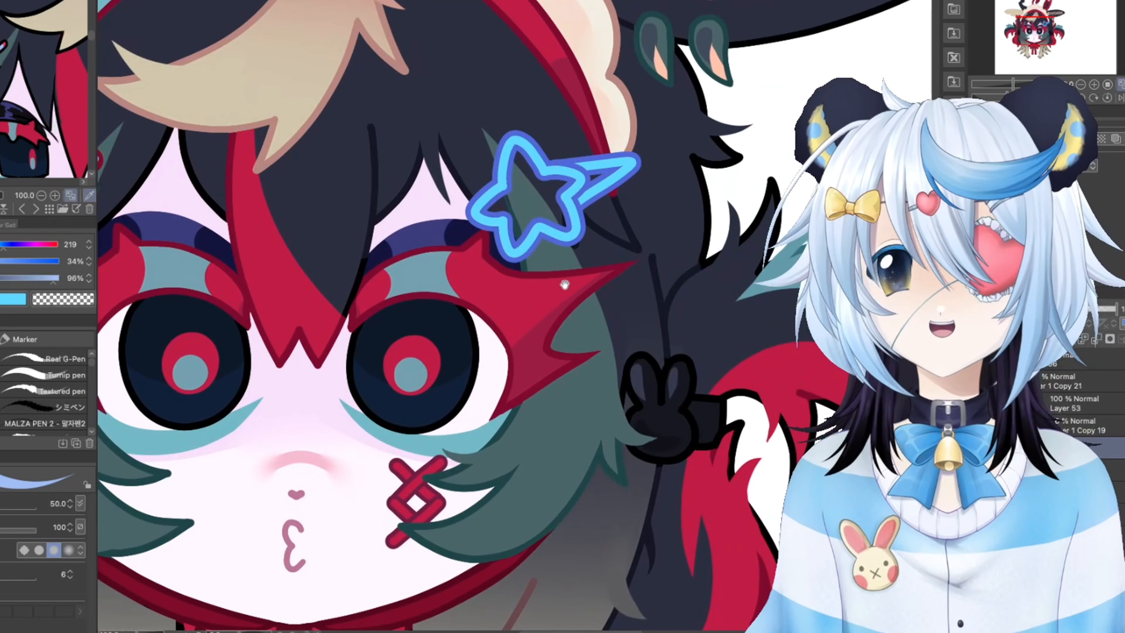
# - Shade the upper points of the star hair clip using the color H 219, S 34, V 96
pyautogui.scroll(2, 676, 137)
pyautogui.moveTo(675, 137)
pyautogui.mouseDown()
pyautogui.moveTo(596, 187)
pyautogui.moveTo(572, 186)
pyautogui.mouseUp()
pyautogui.scroll(1, 373, 146)
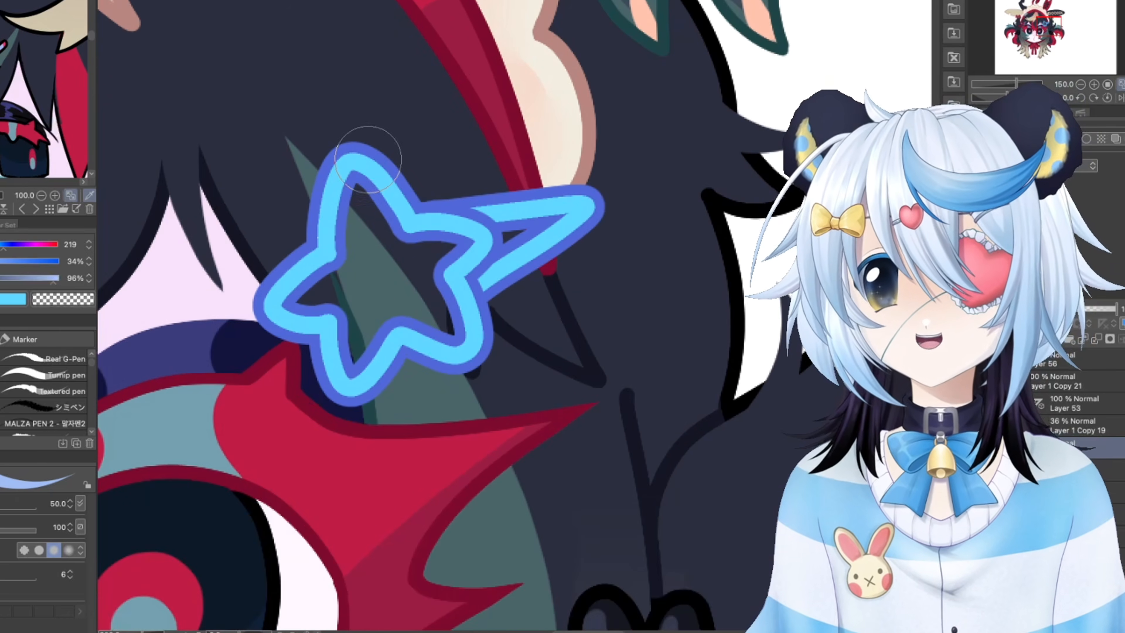
pyautogui.moveTo(346, 164); pyautogui.dragTo(385, 181)
pyautogui.moveTo(315, 195); pyautogui.dragTo(365, 222)
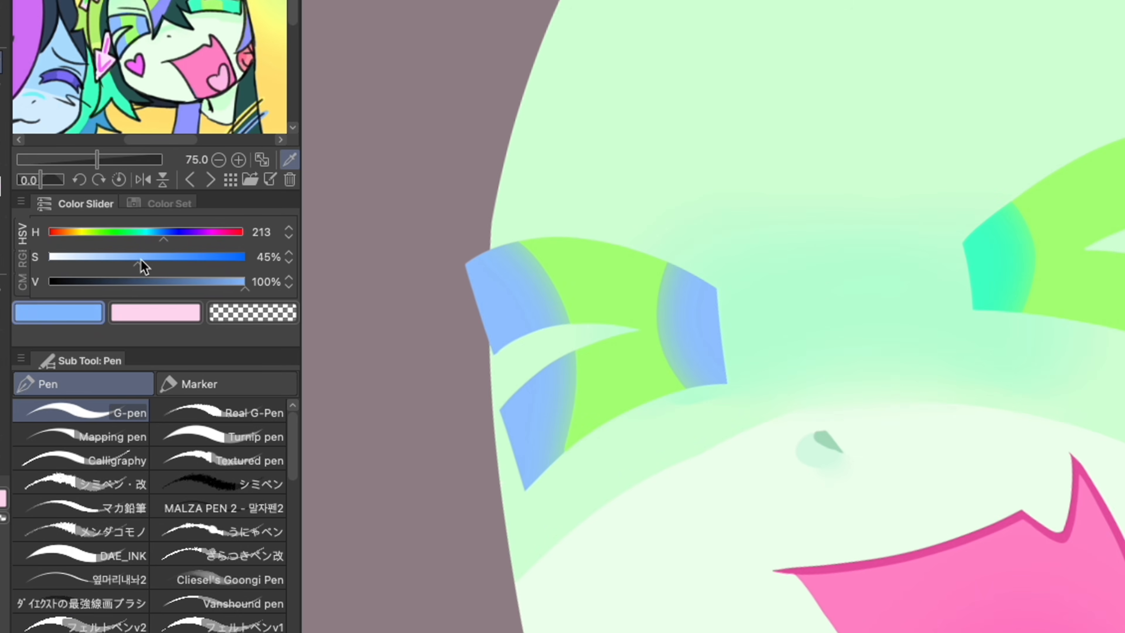
# - Switch the color sliders to RGB and paint blue (R 130, G 164, B 255) along the inner blue end of the eye stripe
pyautogui.click(22, 256)
pyautogui.moveTo(654, 304); pyautogui.dragTo(725, 366)
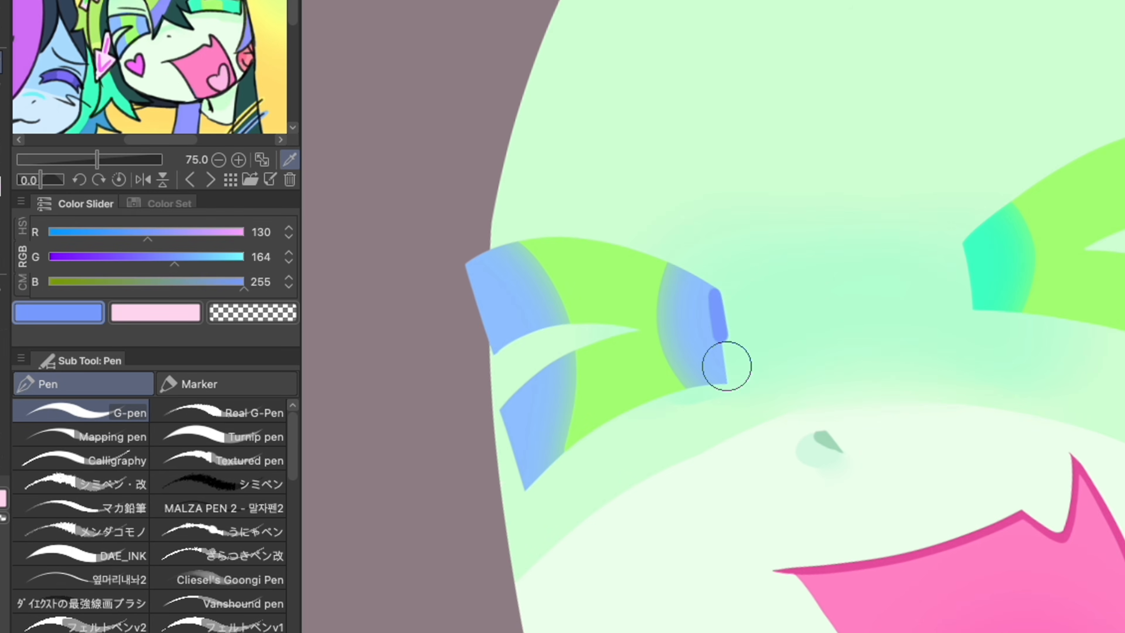
pyautogui.click(168, 264)
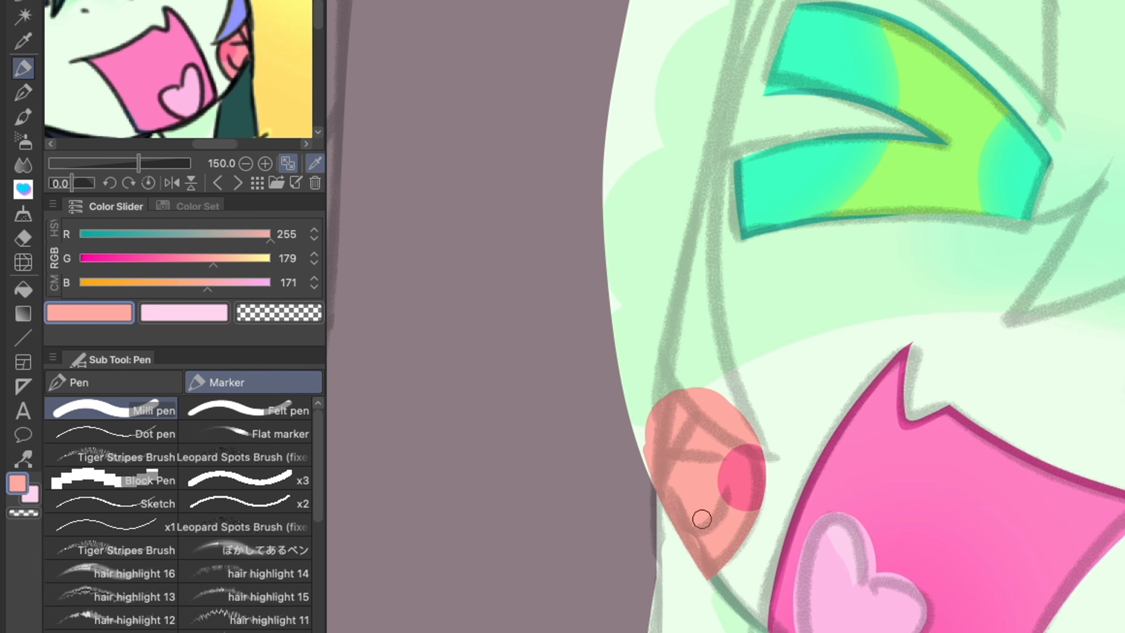
# - Shift the salmon pen color to G 140, B 148, lower its value, and shade the salmon cheek patch, redoing the first stroke
pyautogui.moveTo(173, 263)
pyautogui.mouseDown()
pyautogui.moveTo(188, 266)
pyautogui.moveTo(190, 284)
pyautogui.mouseUp()
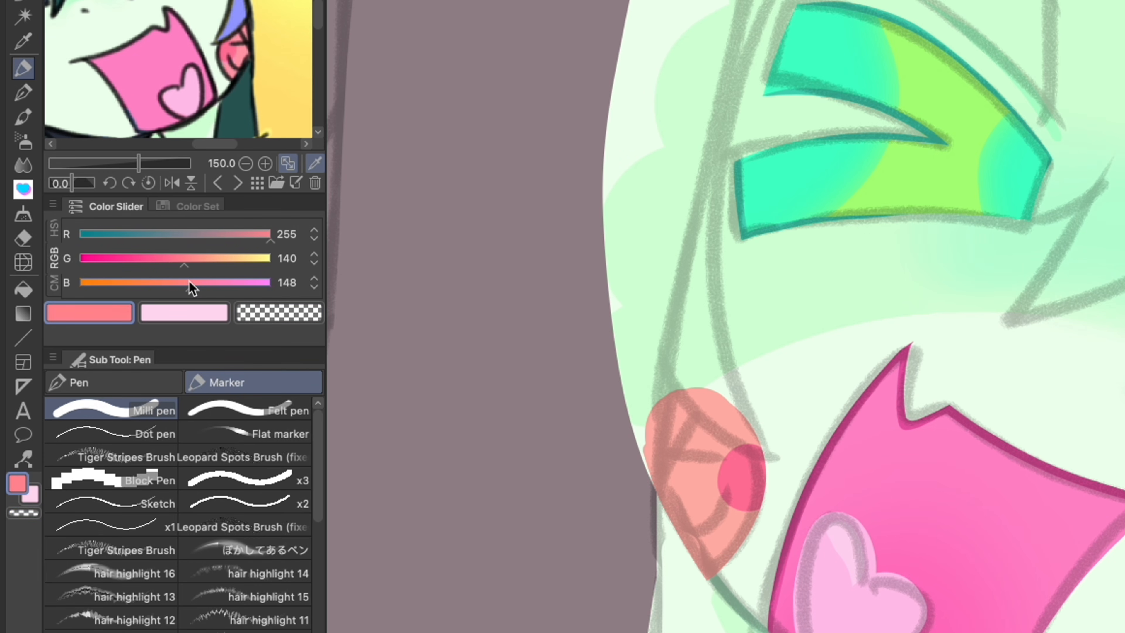
pyautogui.click(53, 233)
pyautogui.moveTo(259, 283); pyautogui.dragTo(241, 288)
pyautogui.moveTo(699, 418); pyautogui.dragTo(660, 510)
pyautogui.hotkey('ctrl', 'z')
pyautogui.moveTo(638, 463); pyautogui.dragTo(723, 462)
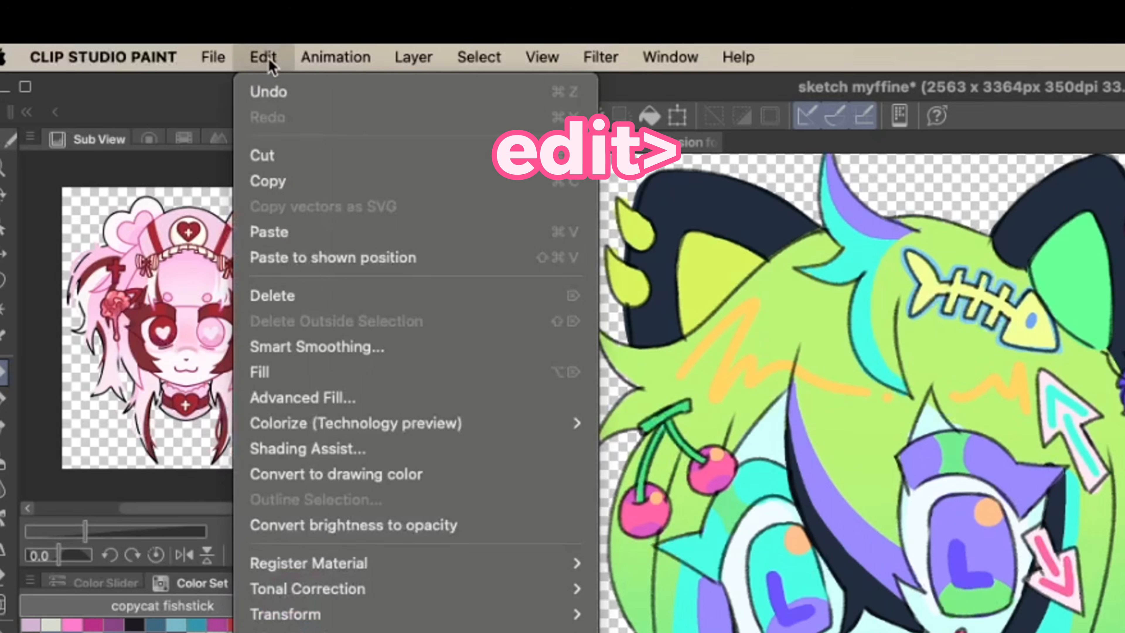
# - Try shifting the hue, saturation and luminosity of the whole flat-color layer with the Hue/Saturation/Luminosity correction
pyautogui.moveTo(415, 596)
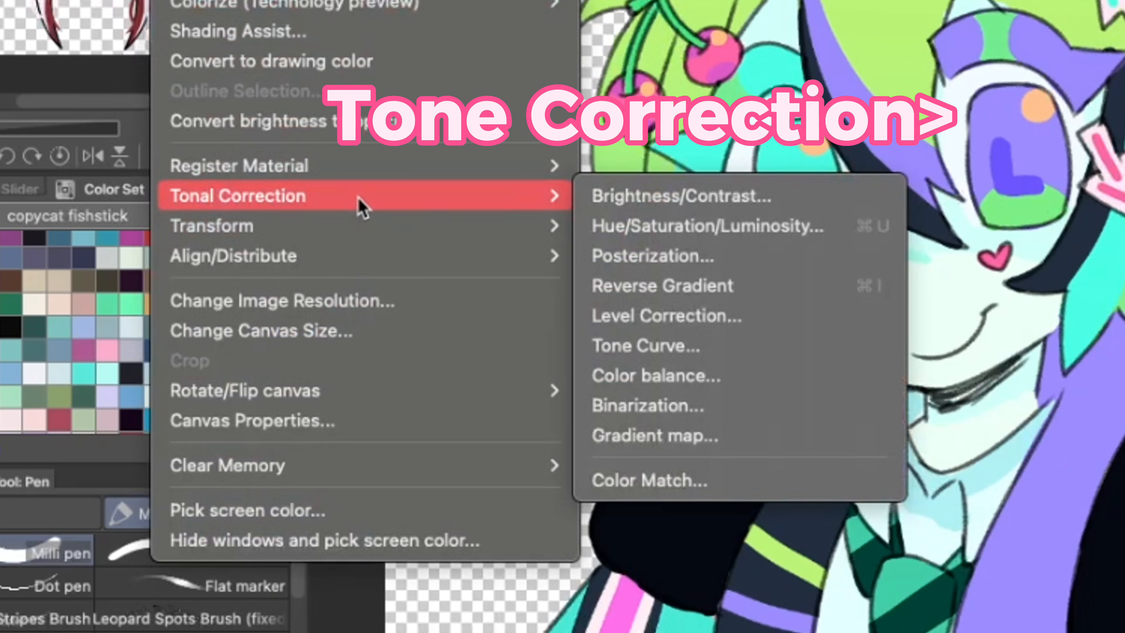
pyautogui.click(837, 226)
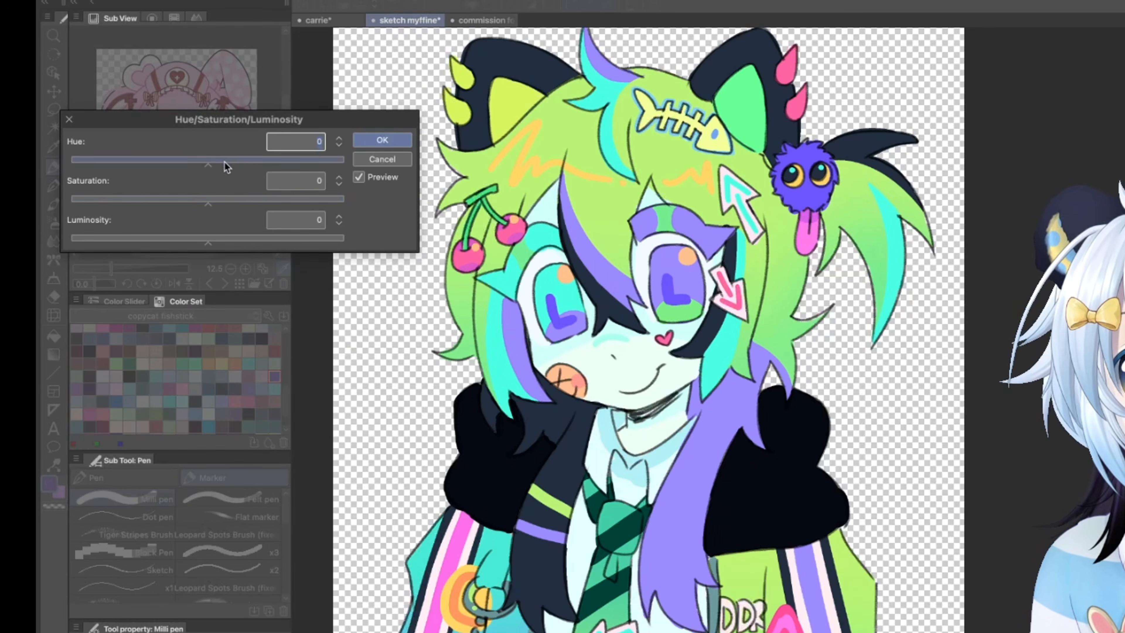
pyautogui.moveTo(224, 165); pyautogui.dragTo(281, 172)
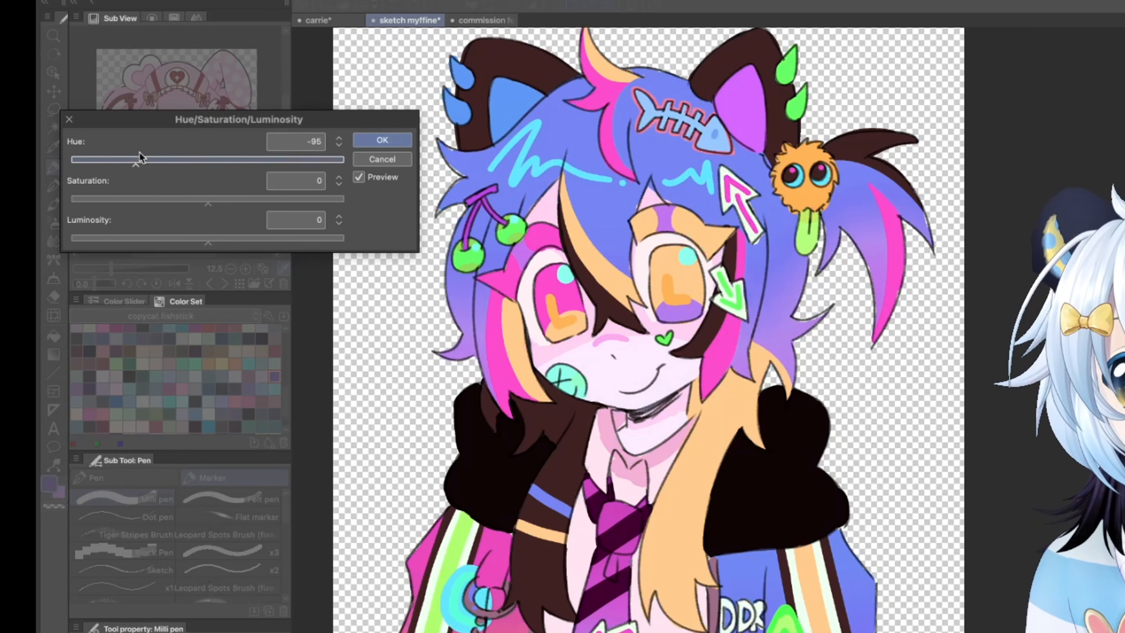
pyautogui.moveTo(136, 164); pyautogui.dragTo(254, 204)
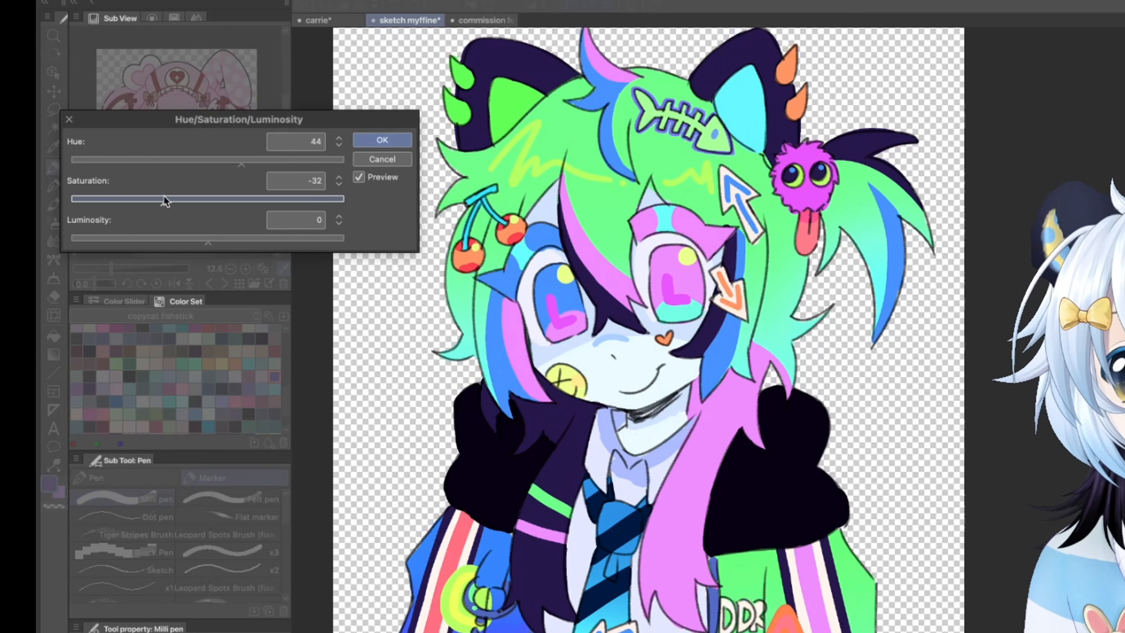
pyautogui.moveTo(165, 201); pyautogui.dragTo(251, 201)
pyautogui.moveTo(221, 238); pyautogui.dragTo(158, 240)
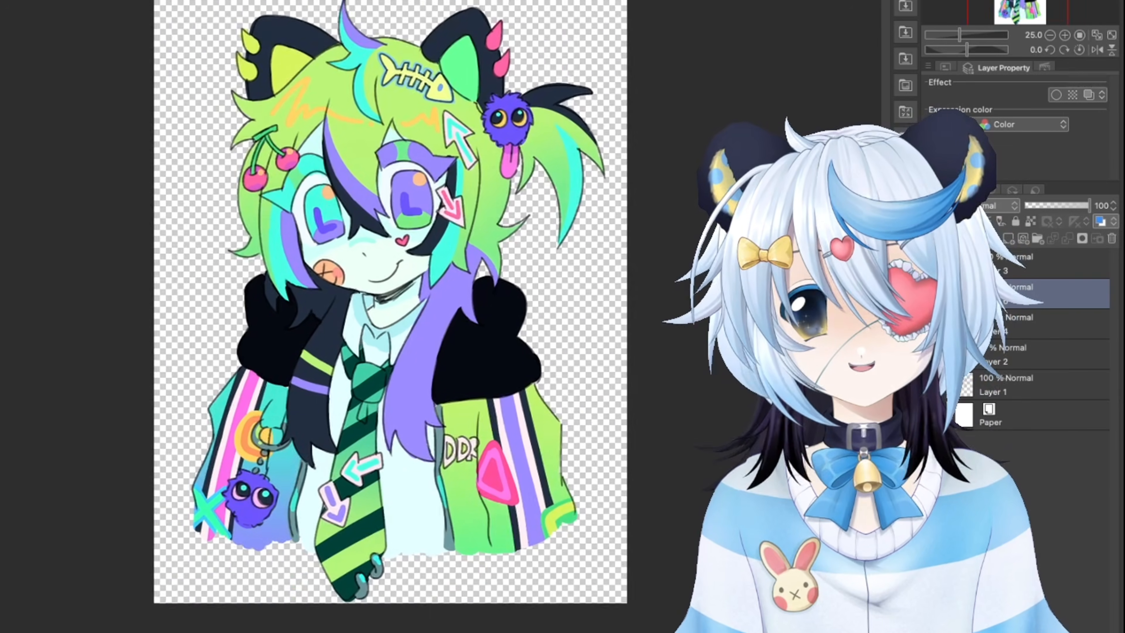
# - Auto-select the purple areas of the hair streaks, long lock, eyes and eyelid markings, referring to all layers
pyautogui.moveTo(621, 276); pyautogui.dragTo(598, 268)
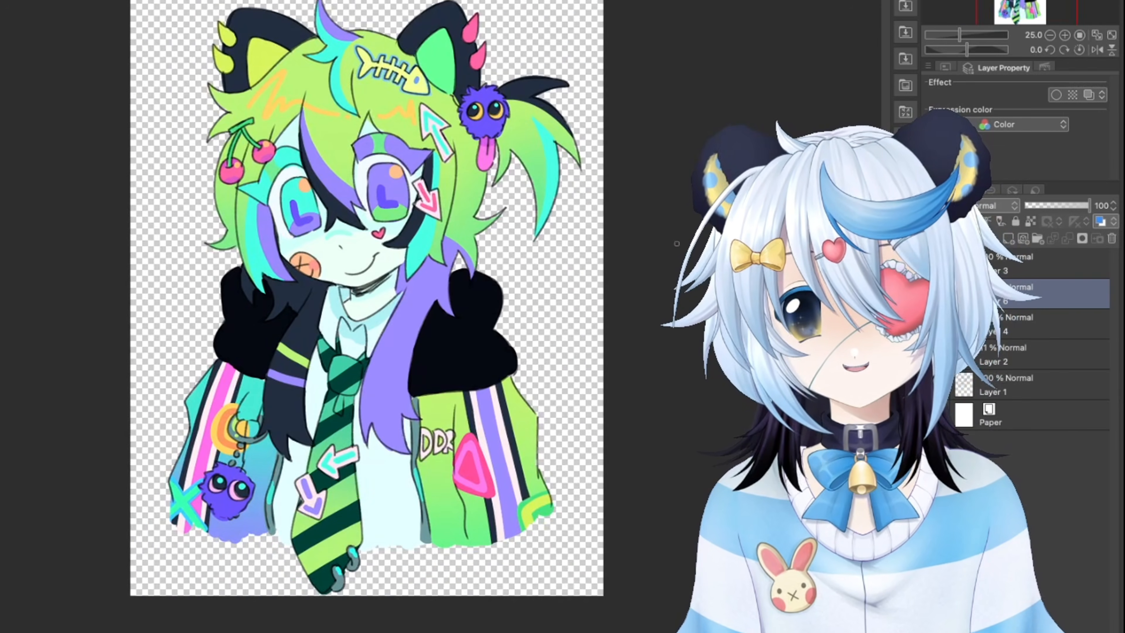
pyautogui.scroll(1, 598, 268)
pyautogui.moveTo(649, 232); pyautogui.dragTo(683, 288)
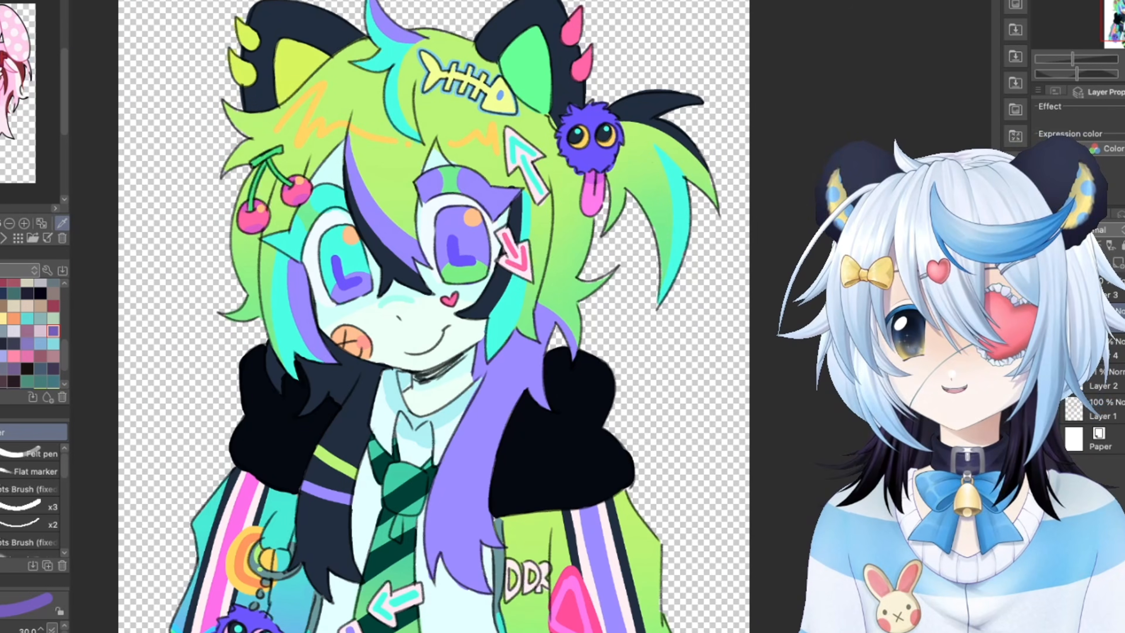
pyautogui.press('w')
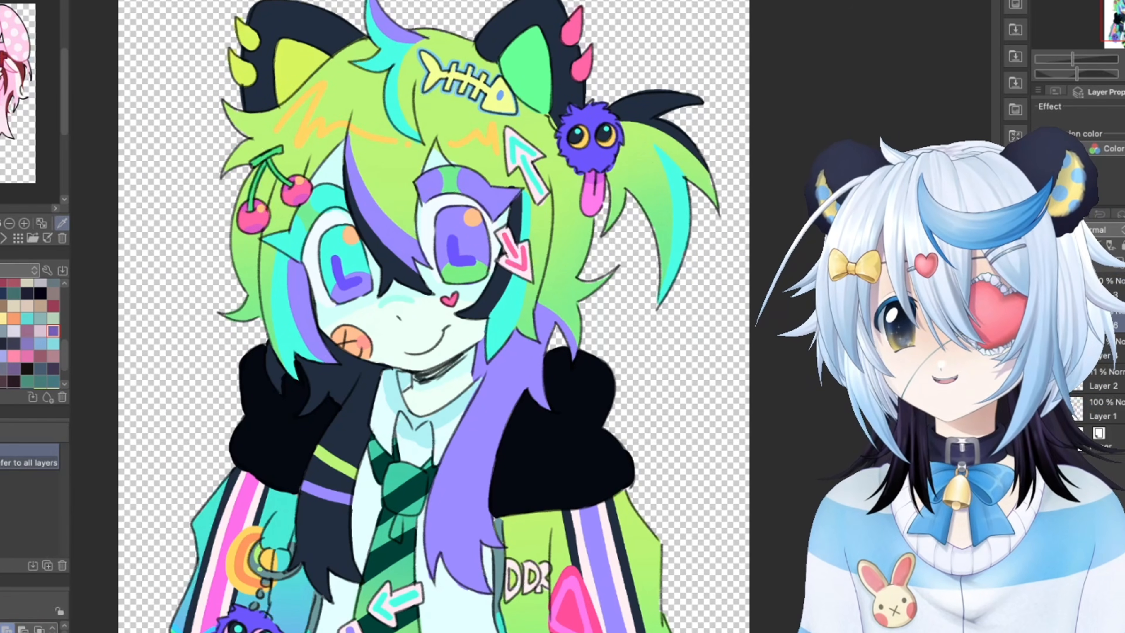
pyautogui.click(306, 305)
pyautogui.keyDown('shift'); pyautogui.click(349, 279); pyautogui.keyUp('shift')
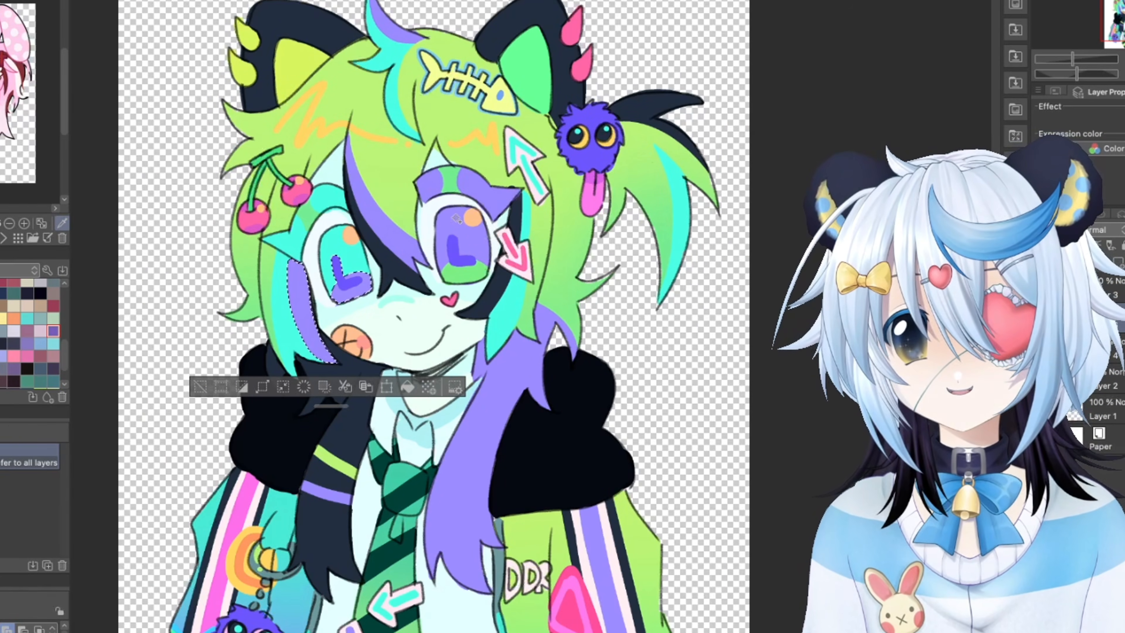
pyautogui.keyDown('shift'); pyautogui.click(458, 248); pyautogui.keyUp('shift')
pyautogui.keyDown('shift'); pyautogui.click(429, 184); pyautogui.keyUp('shift')
pyautogui.keyDown('shift'); pyautogui.click(480, 188); pyautogui.keyUp('shift')
pyautogui.keyDown('shift'); pyautogui.click(385, 231); pyautogui.keyUp('shift')
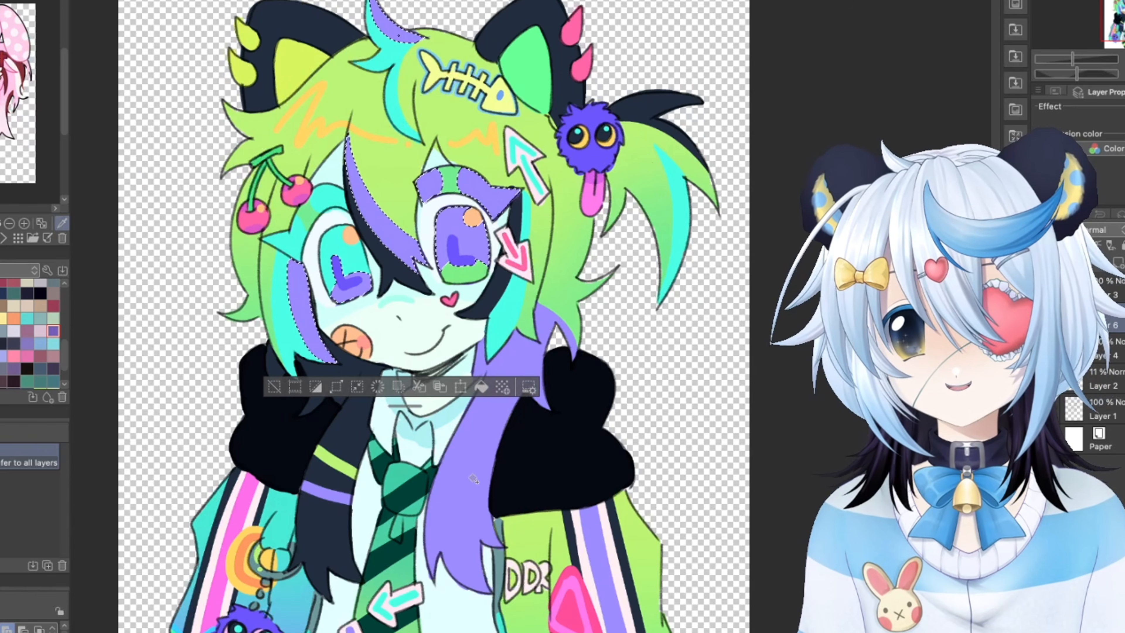
pyautogui.keyDown('shift'); pyautogui.click(496, 418); pyautogui.keyUp('shift')
pyautogui.keyDown('shift'); pyautogui.click(399, 34); pyautogui.keyUp('shift')
# - Shift the selected purple areas to pink with Hue/Saturation/Luminosity values of hue 54, saturation 56 and luminosity 1
pyautogui.click(56, 2)
pyautogui.moveTo(177, 268)
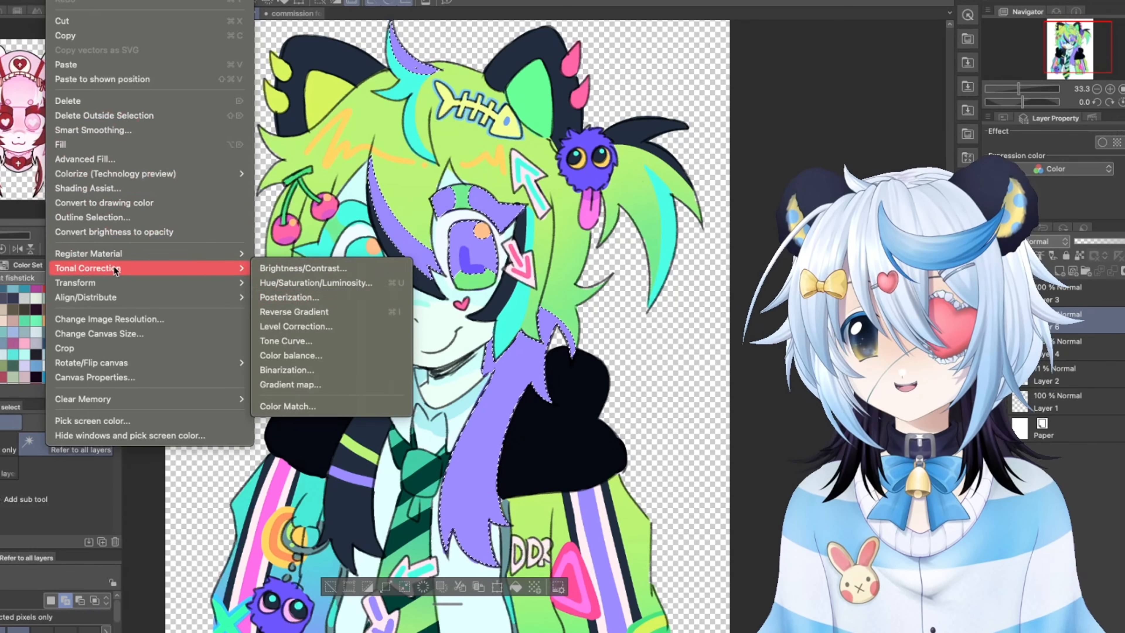
pyautogui.click(375, 291)
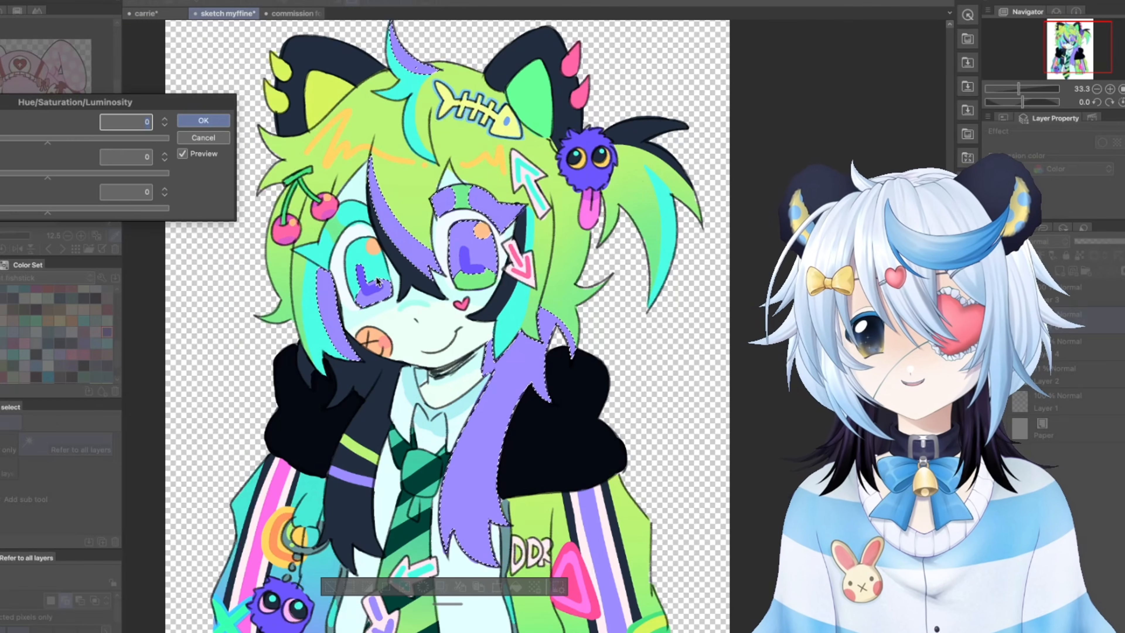
pyautogui.moveTo(39, 139); pyautogui.dragTo(105, 143)
pyautogui.moveTo(312, 154); pyautogui.dragTo(368, 152)
pyautogui.moveTo(316, 191); pyautogui.dragTo(251, 193)
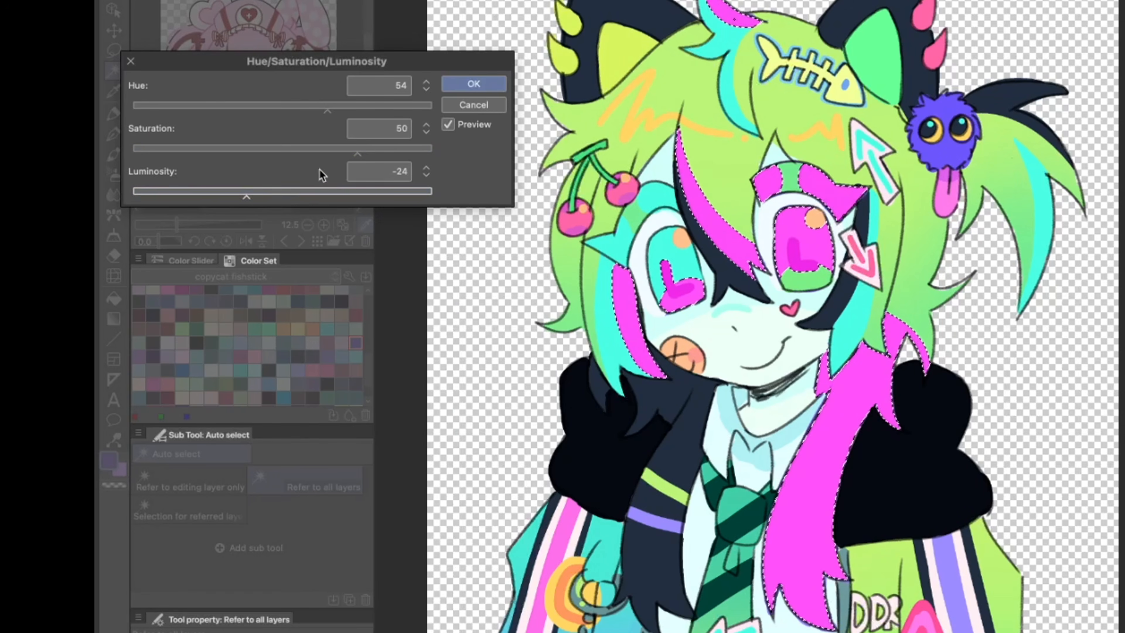
pyautogui.moveTo(318, 148); pyautogui.dragTo(274, 158)
pyautogui.moveTo(333, 149); pyautogui.dragTo(368, 150)
pyautogui.moveTo(368, 149); pyautogui.dragTo(367, 151)
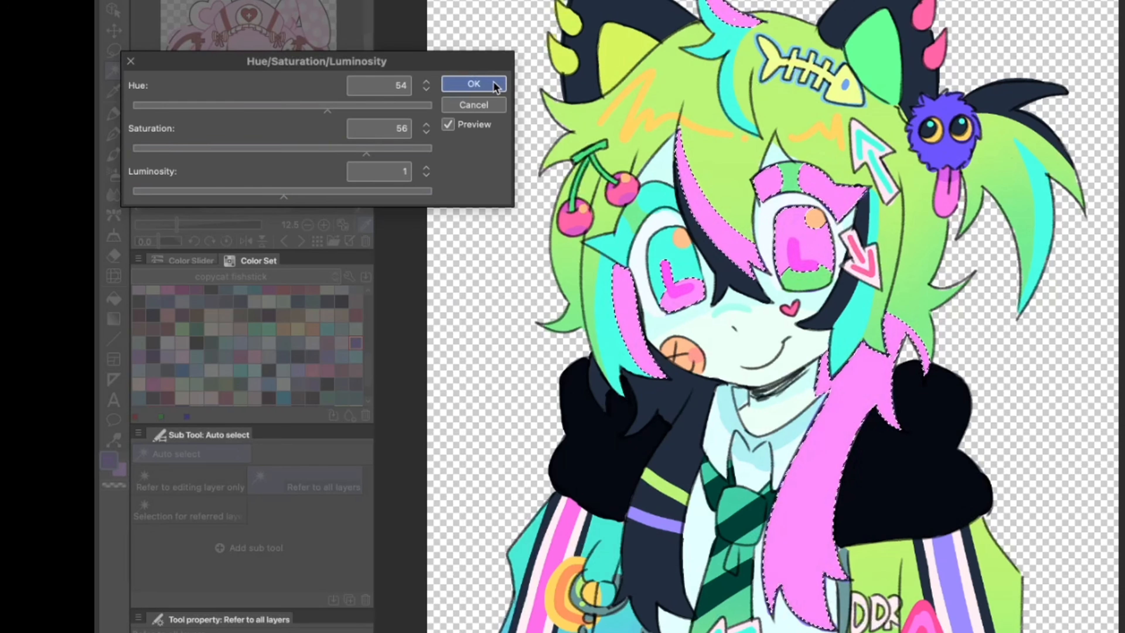
pyautogui.click(495, 85)
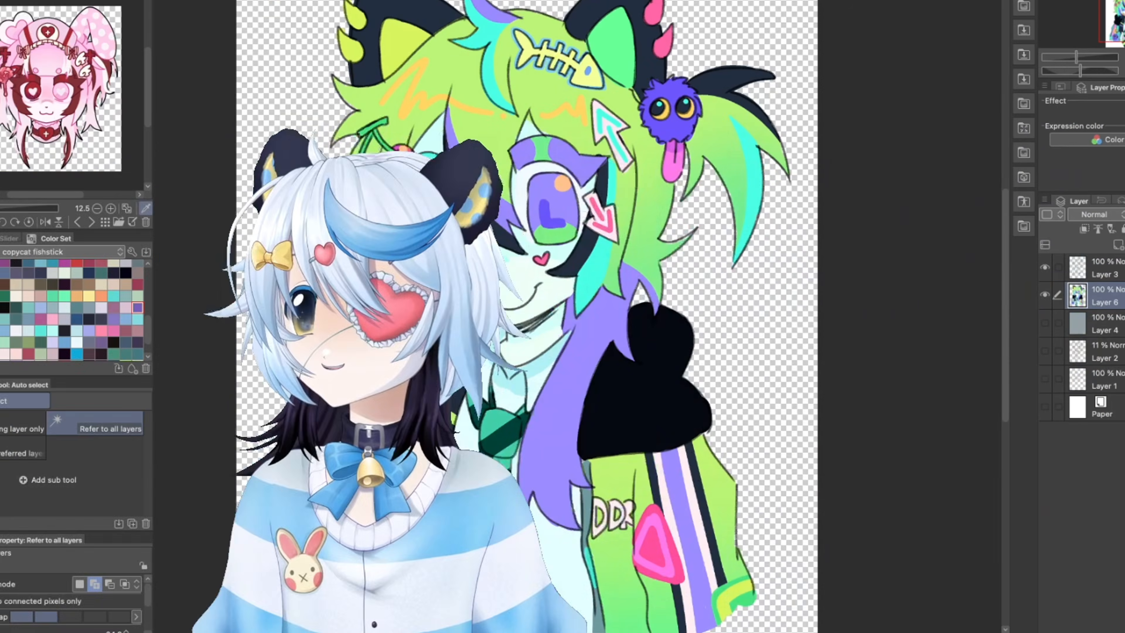
# - Add a layer directly above the flat colors, fill it with purple, and set its blending mode to Multiply
pyautogui.click(1118, 244)
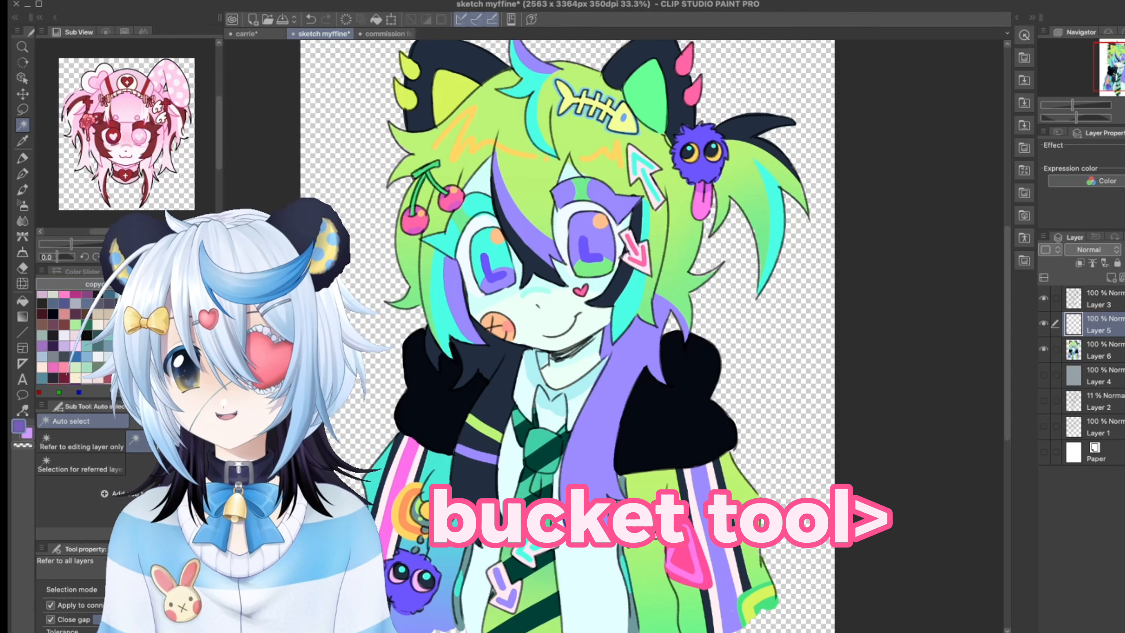
pyautogui.click(376, 19)
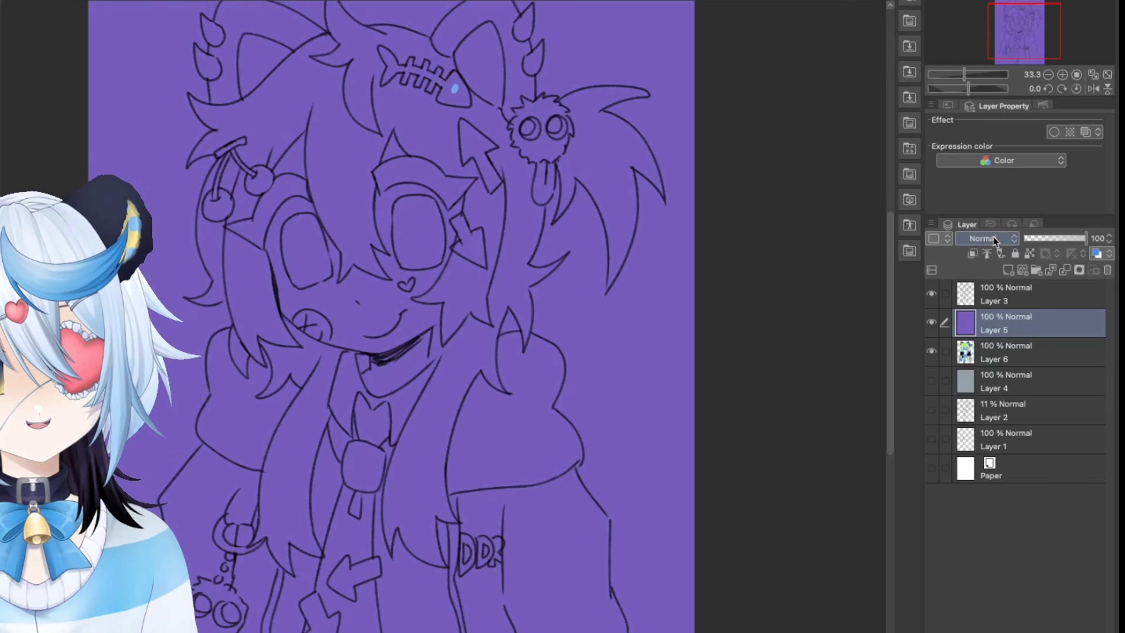
pyautogui.click(1099, 249)
pyautogui.click(988, 283)
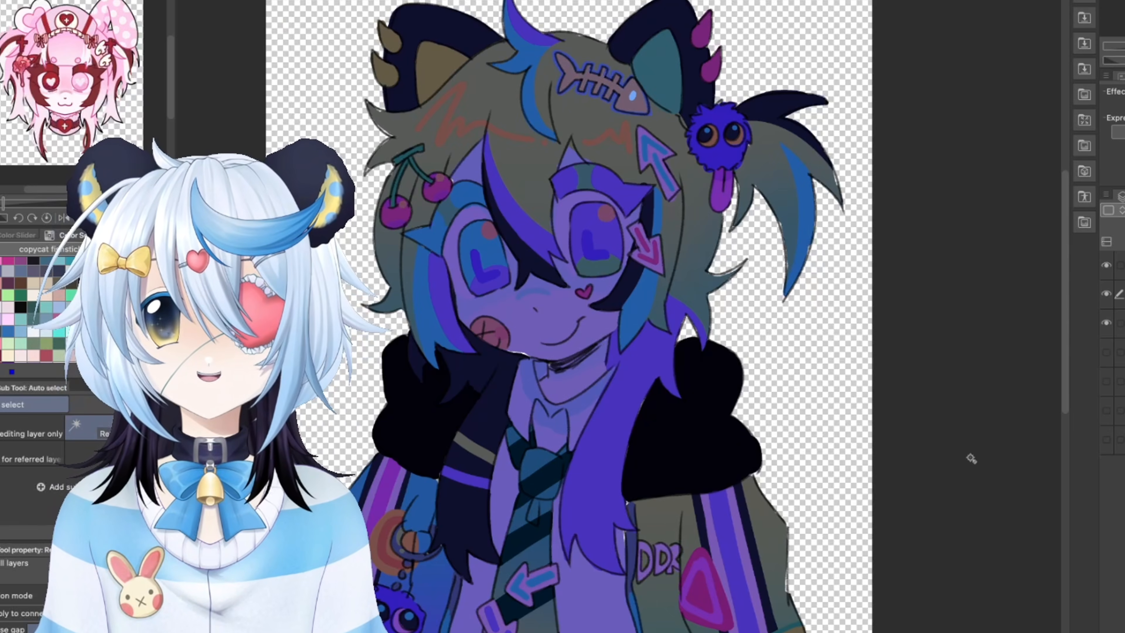
# - Try the Color burn and Linear burn blending modes on the purple fill layer
pyautogui.click(927, 230)
pyautogui.click(936, 292)
pyautogui.click(937, 230)
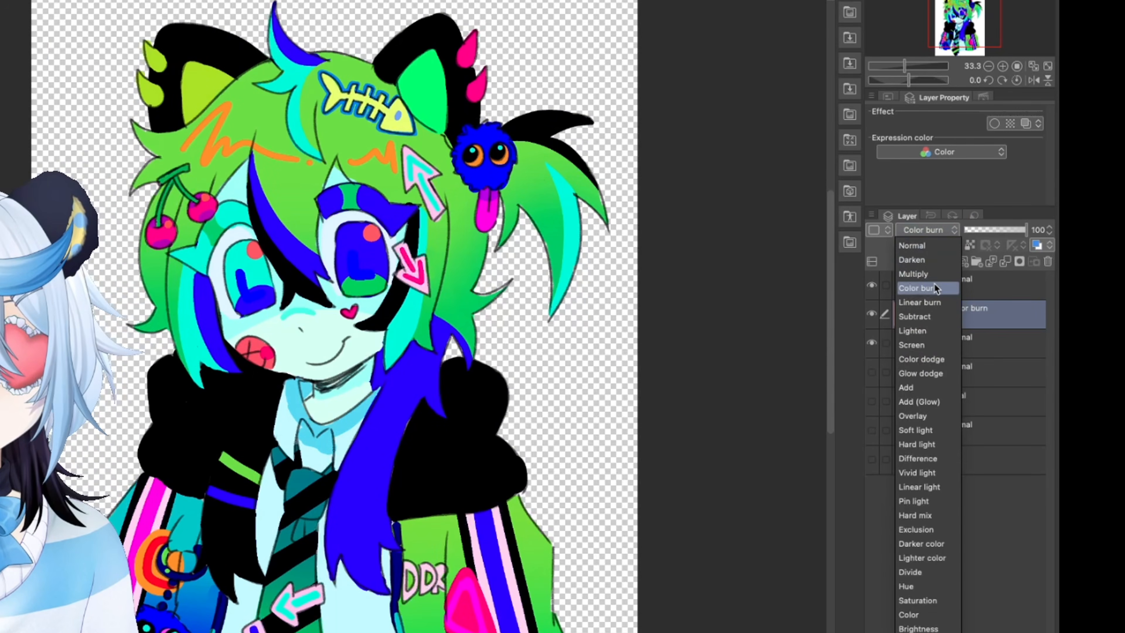
pyautogui.click(935, 295)
pyautogui.click(937, 231)
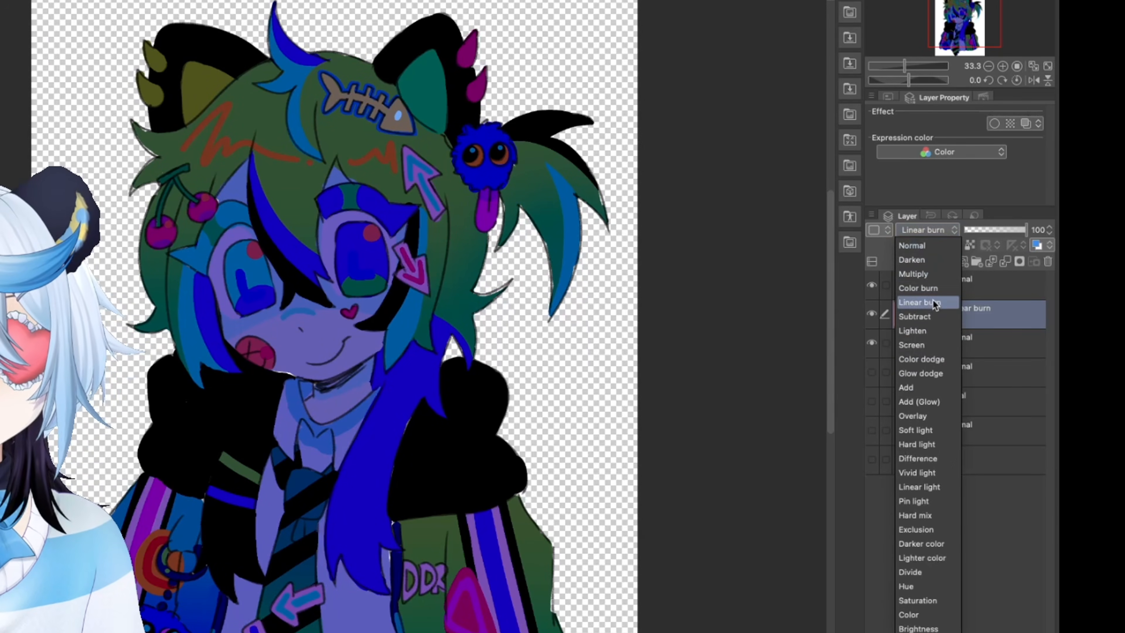
# - Try the Linear burn layer at 59% opacity, and undo the opacity change
pyautogui.click(998, 237)
pyautogui.moveTo(995, 232)
pyautogui.mouseDown()
pyautogui.moveTo(986, 234)
pyautogui.moveTo(1002, 236)
pyautogui.mouseUp()
pyautogui.scroll(-3, 835, 252)
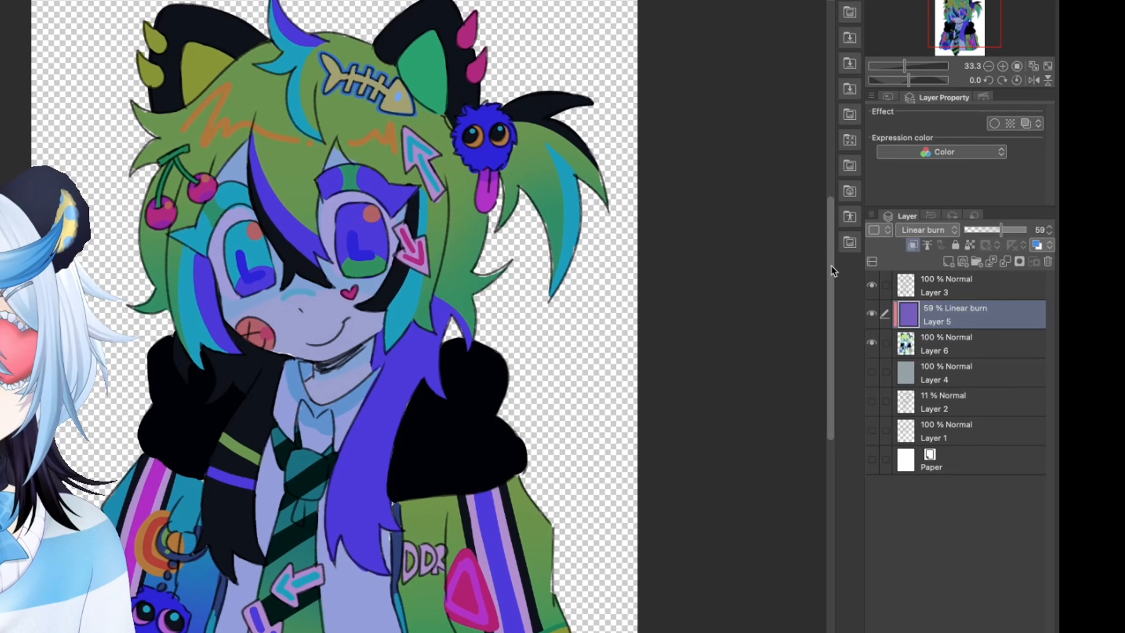
pyautogui.hotkey('ctrl', 'z')
pyautogui.hotkey('ctrl', 'z')
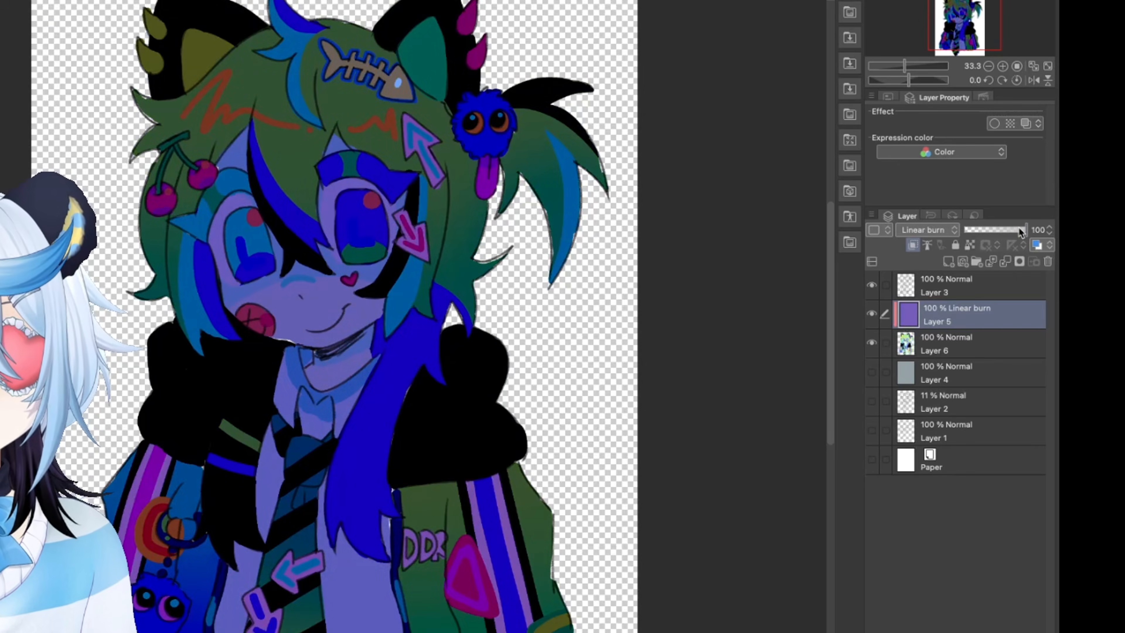
# - Try the purple fill layer in Overlay, Soft light and Hard light modes, reducing the Hard light opacity to 67%
pyautogui.moveTo(616, 384); pyautogui.dragTo(682, 352)
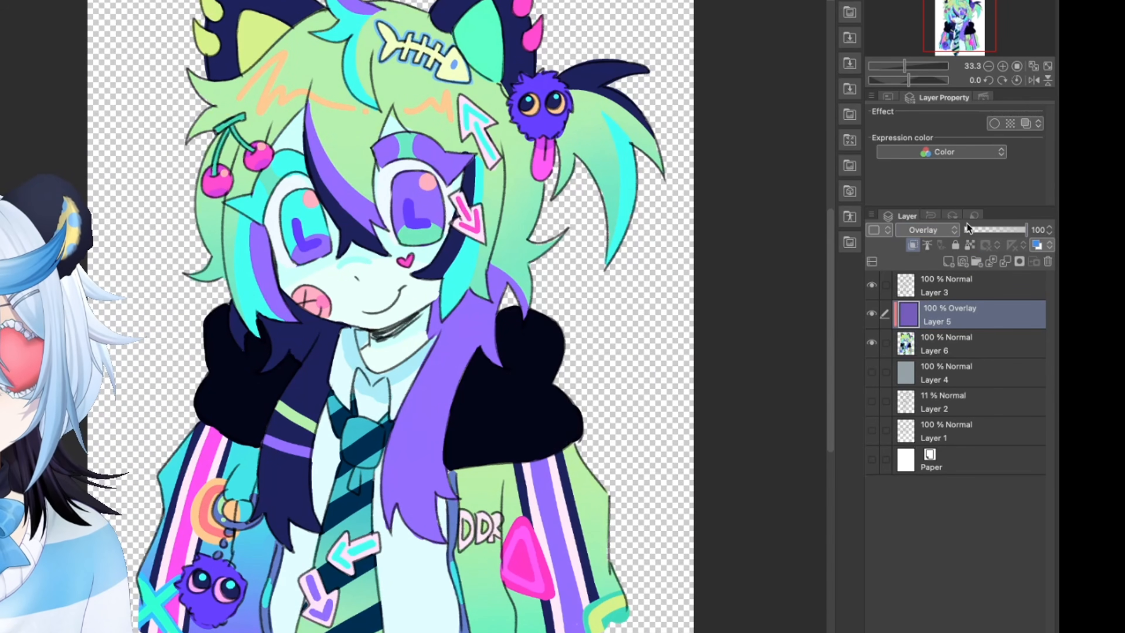
pyautogui.click(952, 230)
pyautogui.click(917, 426)
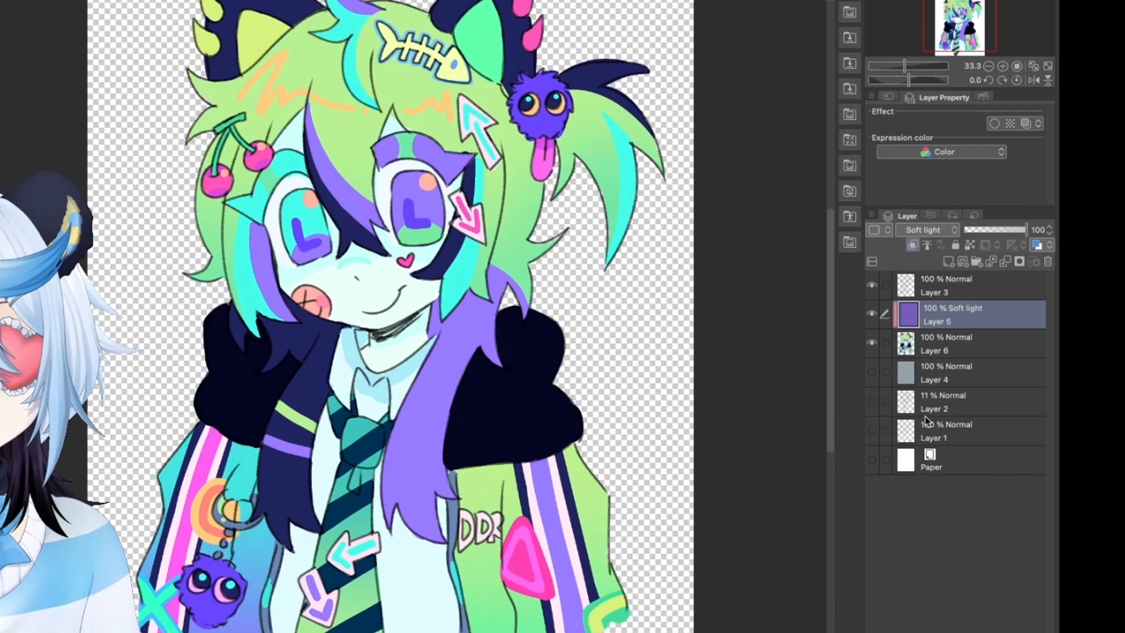
pyautogui.click(943, 230)
pyautogui.click(931, 445)
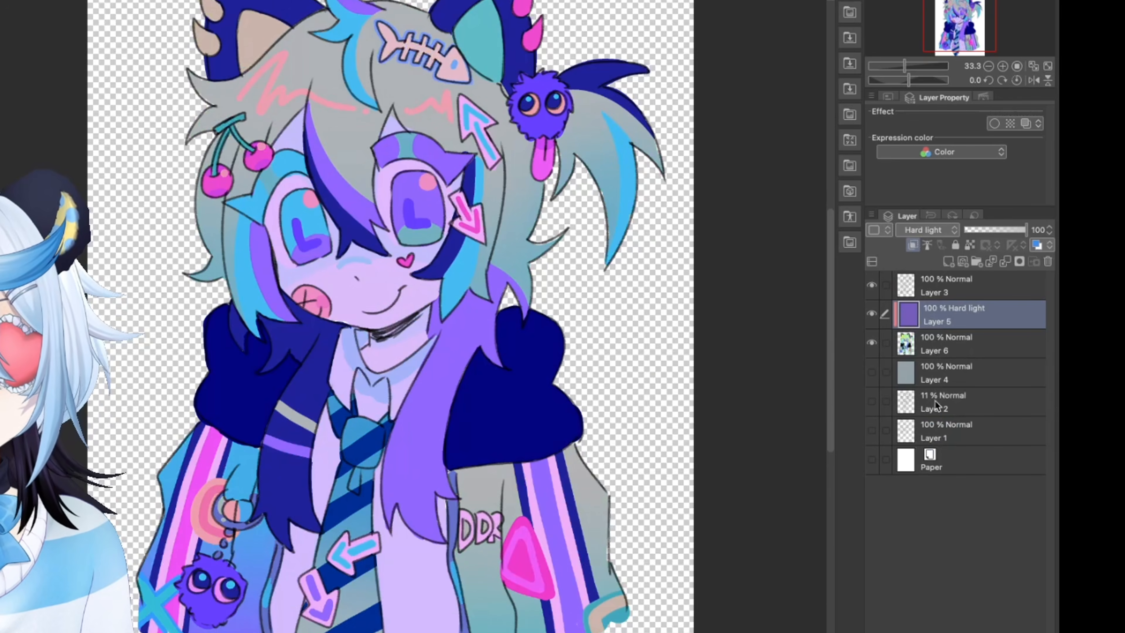
pyautogui.moveTo(990, 233); pyautogui.dragTo(1006, 227)
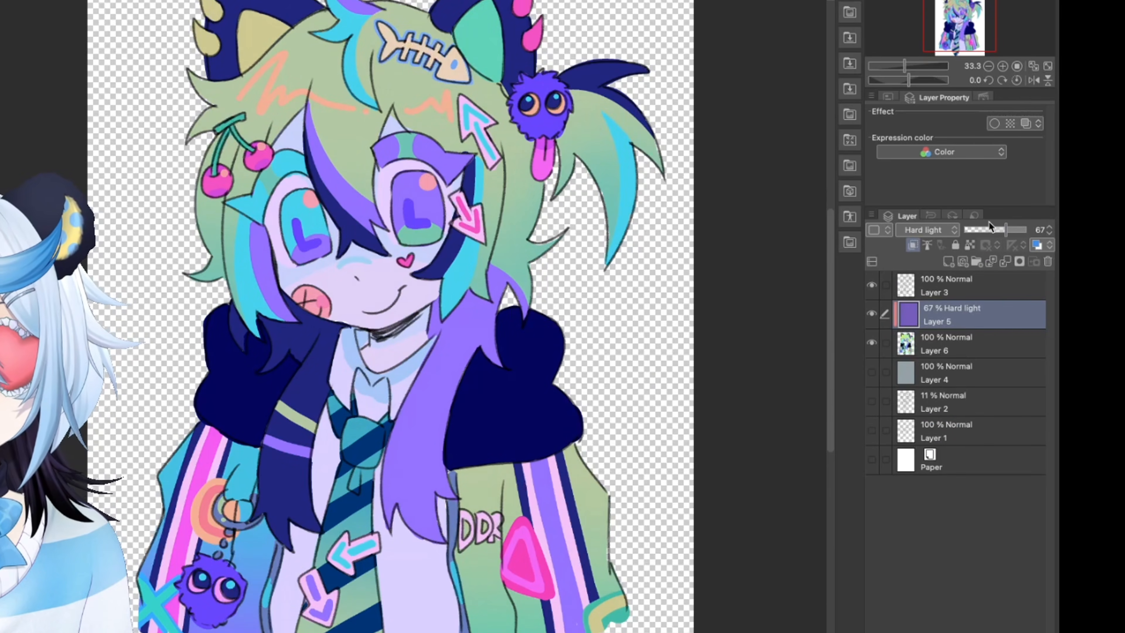
# - Try the Difference blending mode on the purple fill layer and reduce its opacity to 81%
pyautogui.moveTo(730, 311)
pyautogui.mouseDown()
pyautogui.moveTo(618, 339)
pyautogui.moveTo(710, 304)
pyautogui.mouseUp()
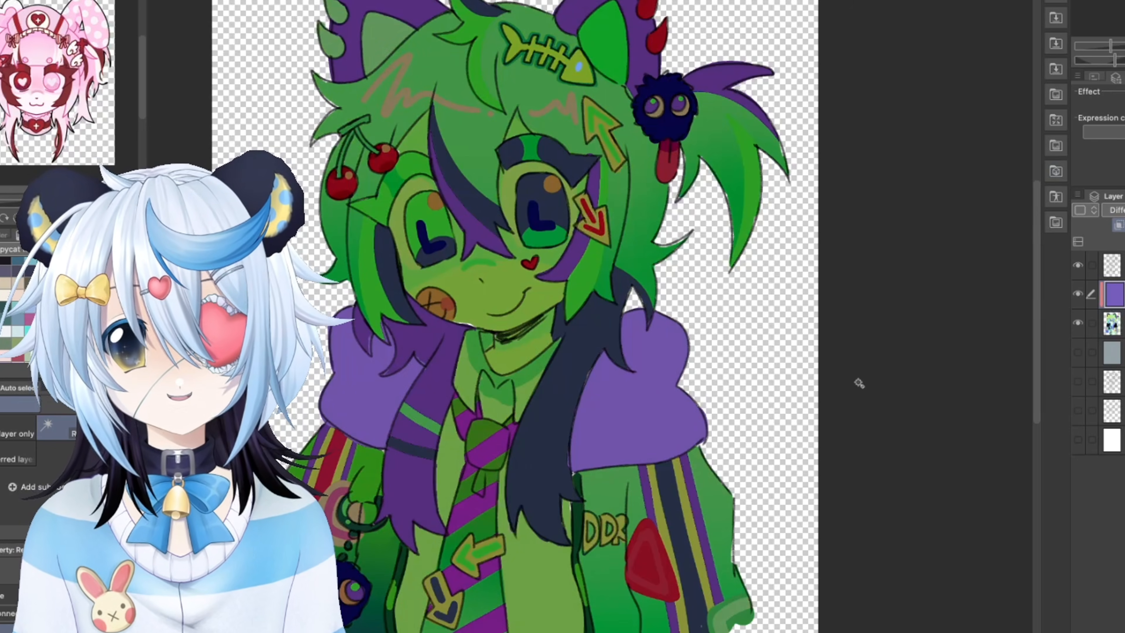
pyautogui.scroll(-3, 857, 393)
pyautogui.scroll(3, 856, 409)
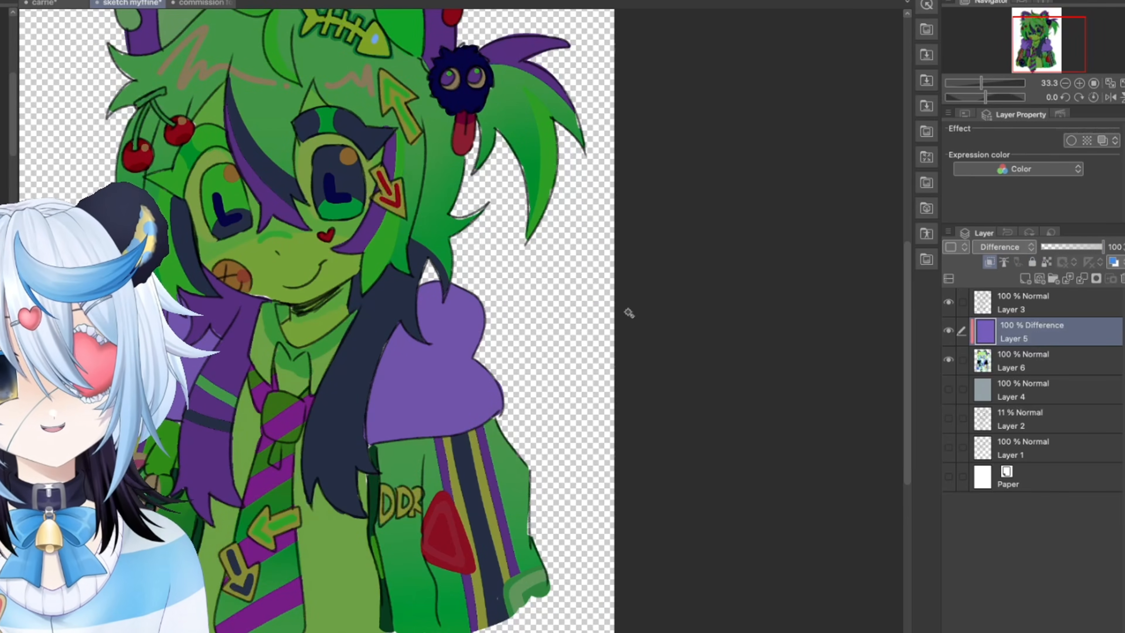
pyautogui.moveTo(670, 306); pyautogui.dragTo(706, 342)
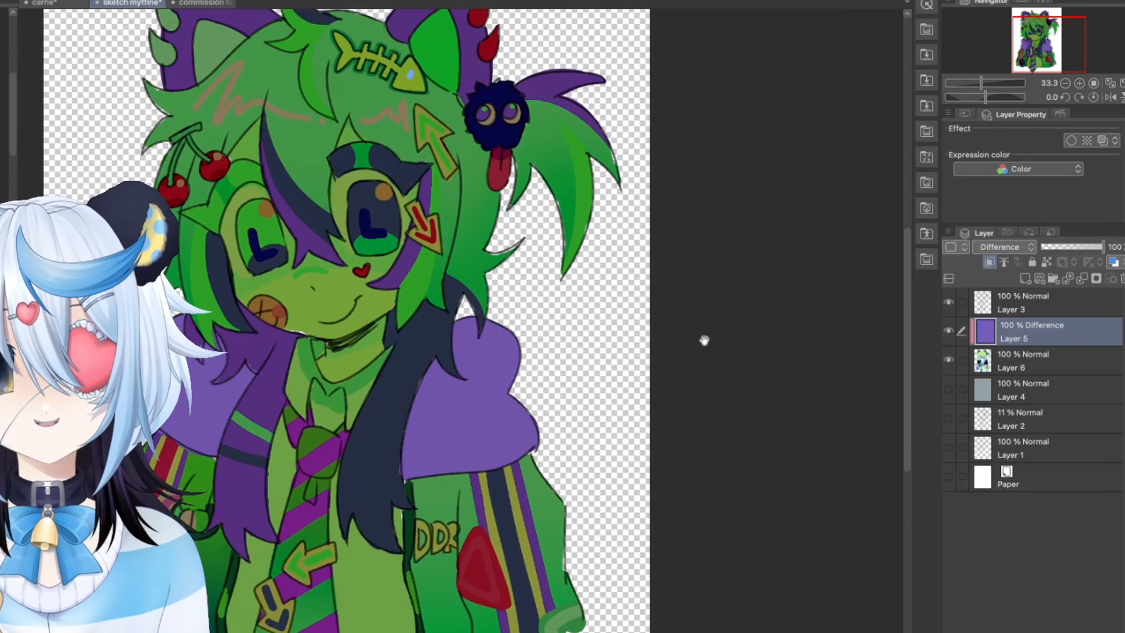
pyautogui.moveTo(1064, 247); pyautogui.dragTo(1092, 247)
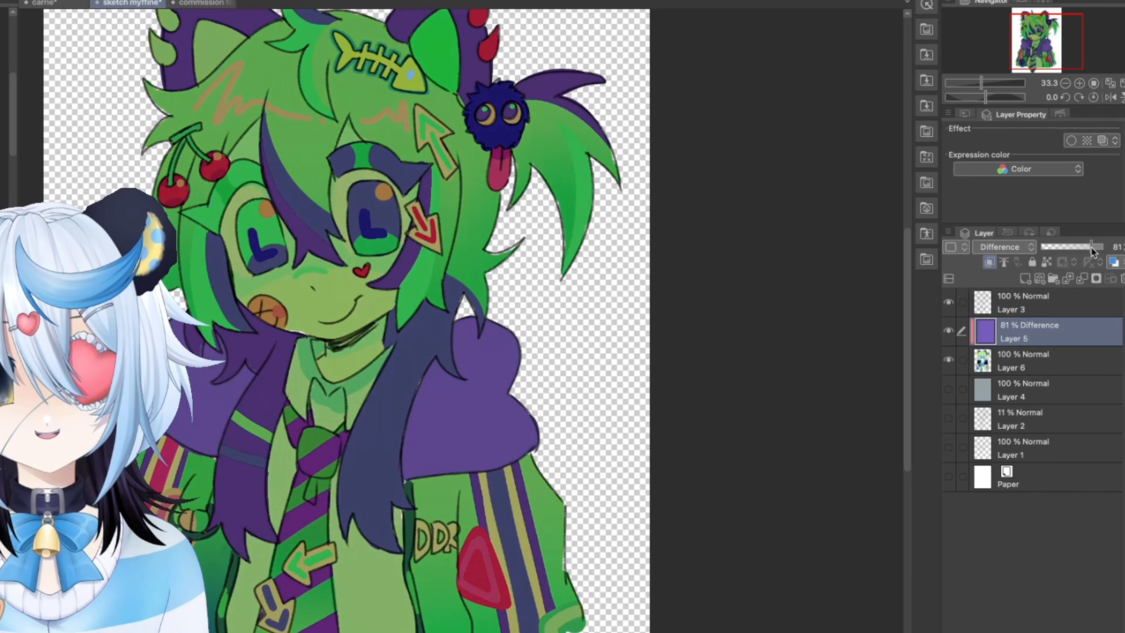
# - Try the Darker color, Hard mix and Hue blending modes on the purple fill layer at 68% opacity
pyautogui.click(1074, 534)
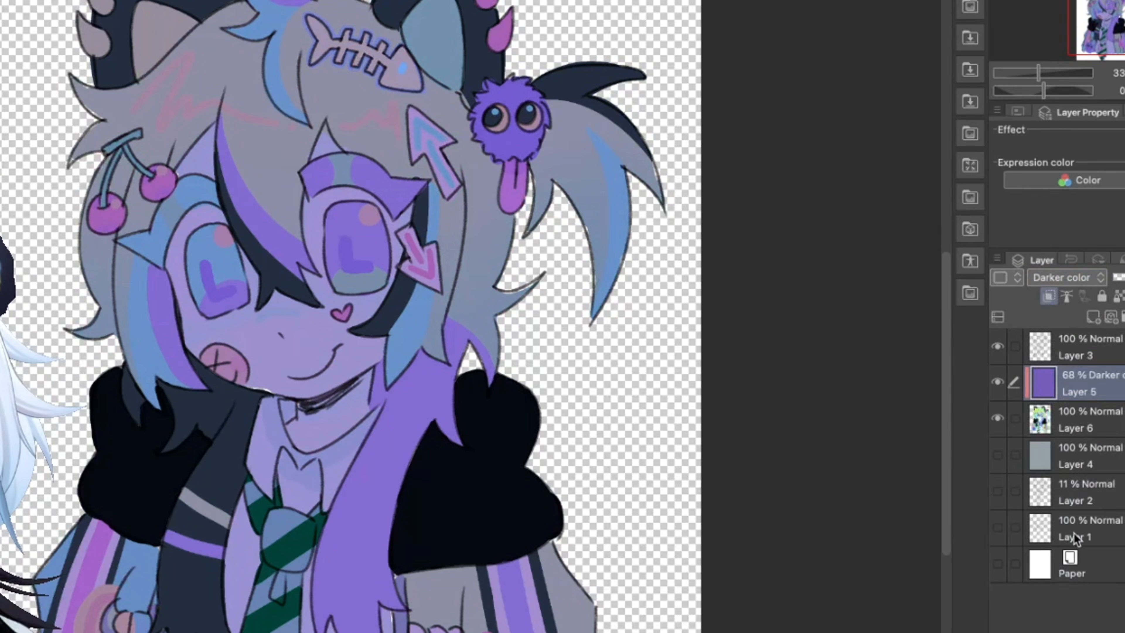
pyautogui.click(1072, 277)
pyautogui.click(1065, 628)
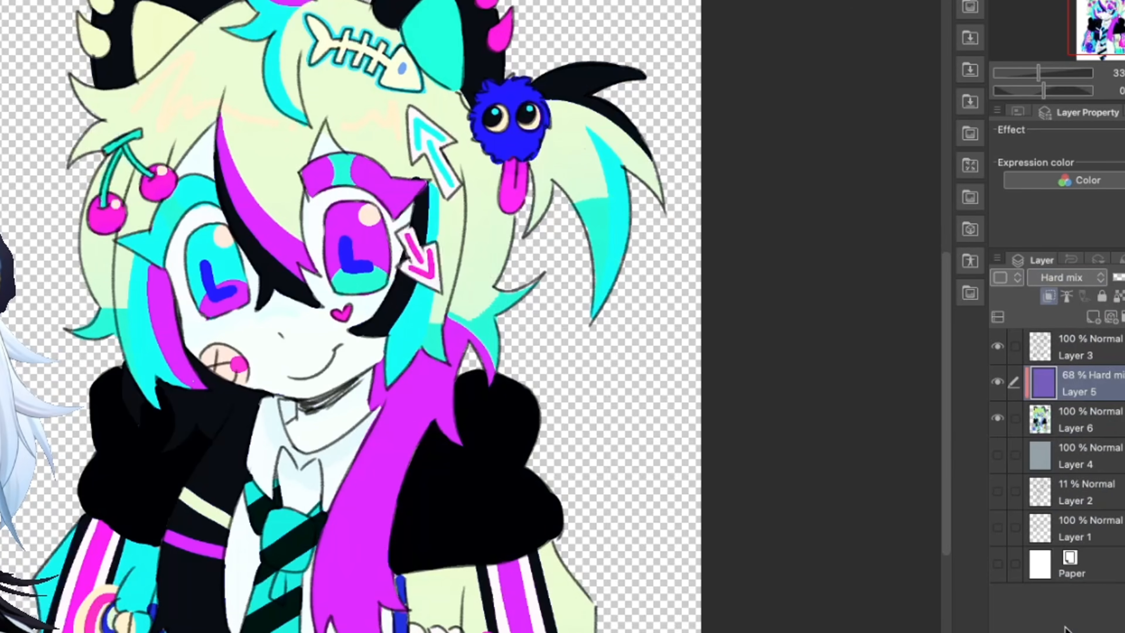
pyautogui.click(1065, 278)
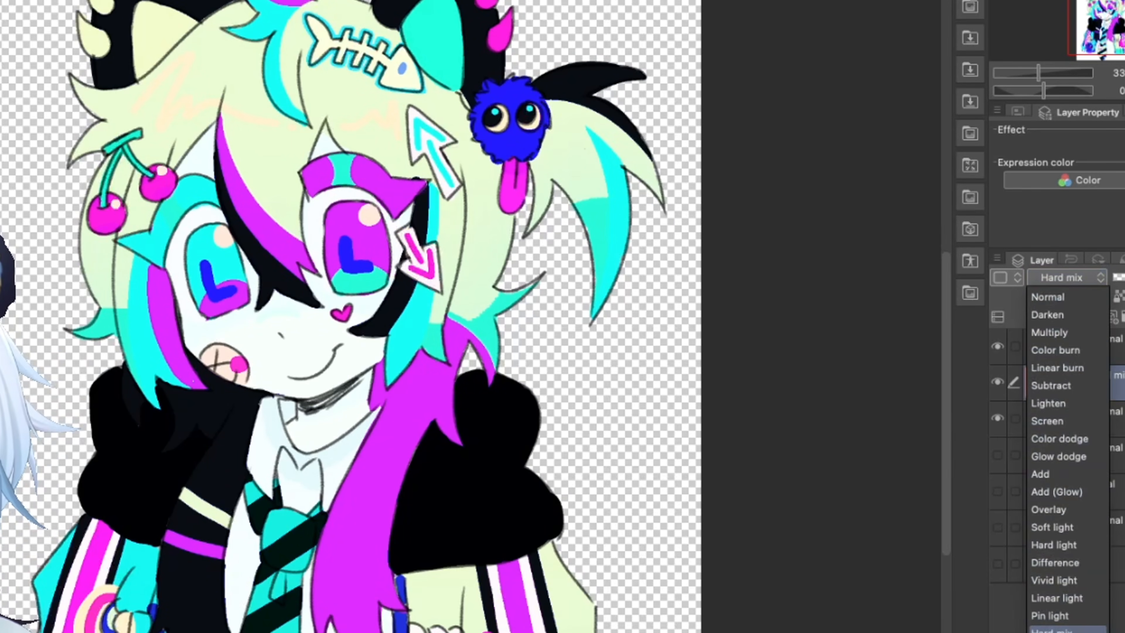
pyautogui.scroll(-3, 1067, 598)
pyautogui.click(1065, 620)
# - Try one more blending mode beyond Hue on the purple fill layer and inspect its effect across the character
pyautogui.click(1097, 277)
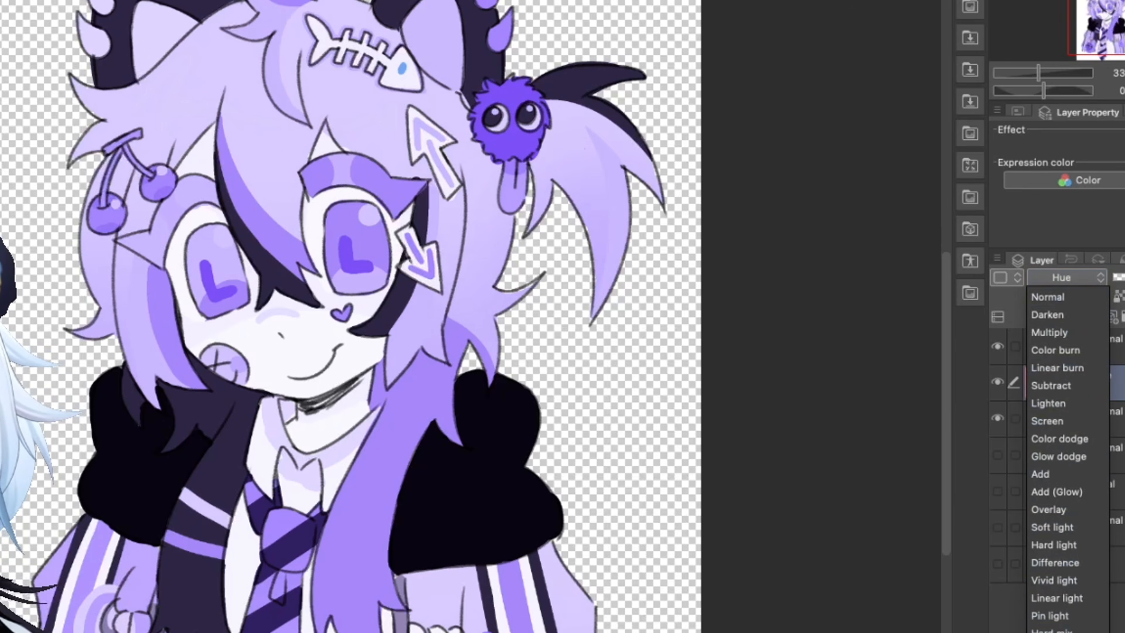
pyautogui.scroll(-3, 1067, 598)
pyautogui.click(1065, 624)
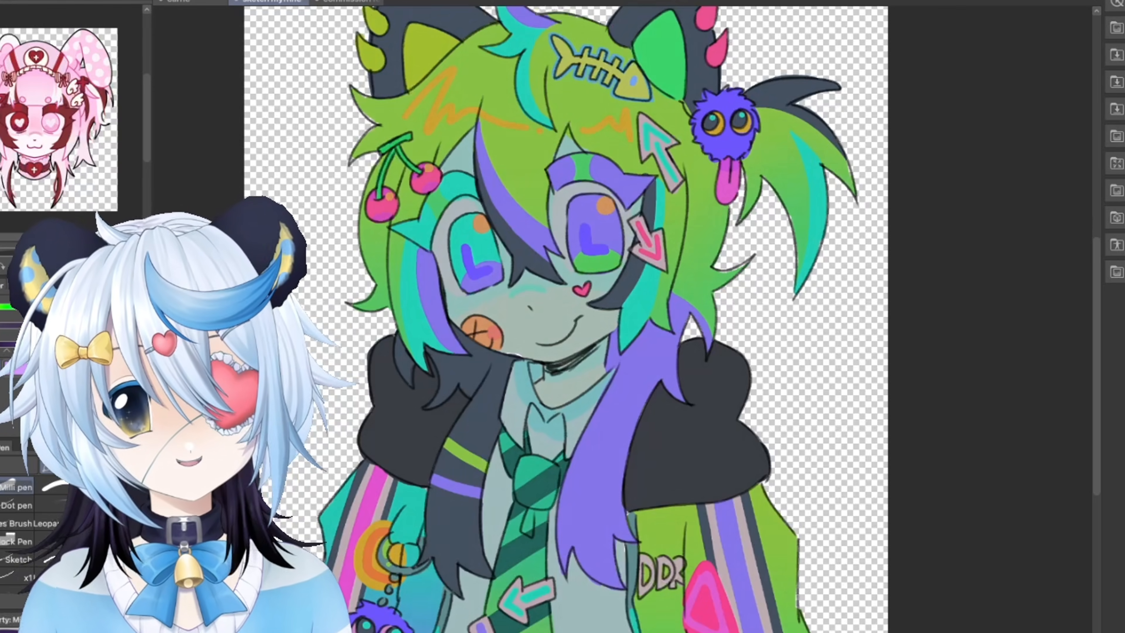
pyautogui.moveTo(880, 387); pyautogui.dragTo(871, 471)
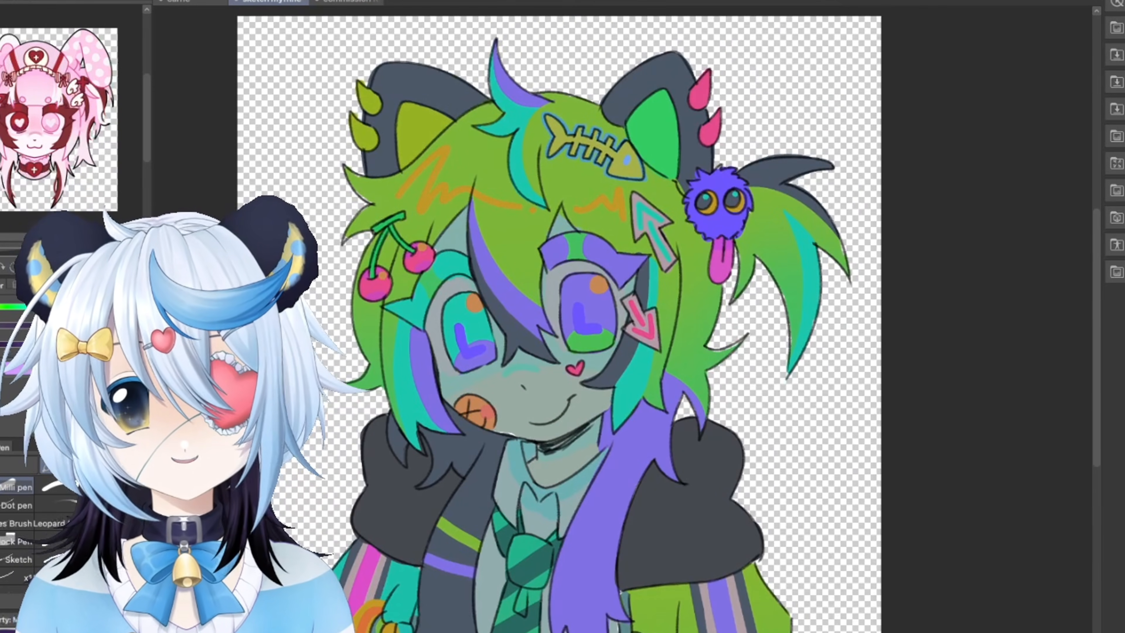
pyautogui.moveTo(995, 501); pyautogui.dragTo(1011, 391)
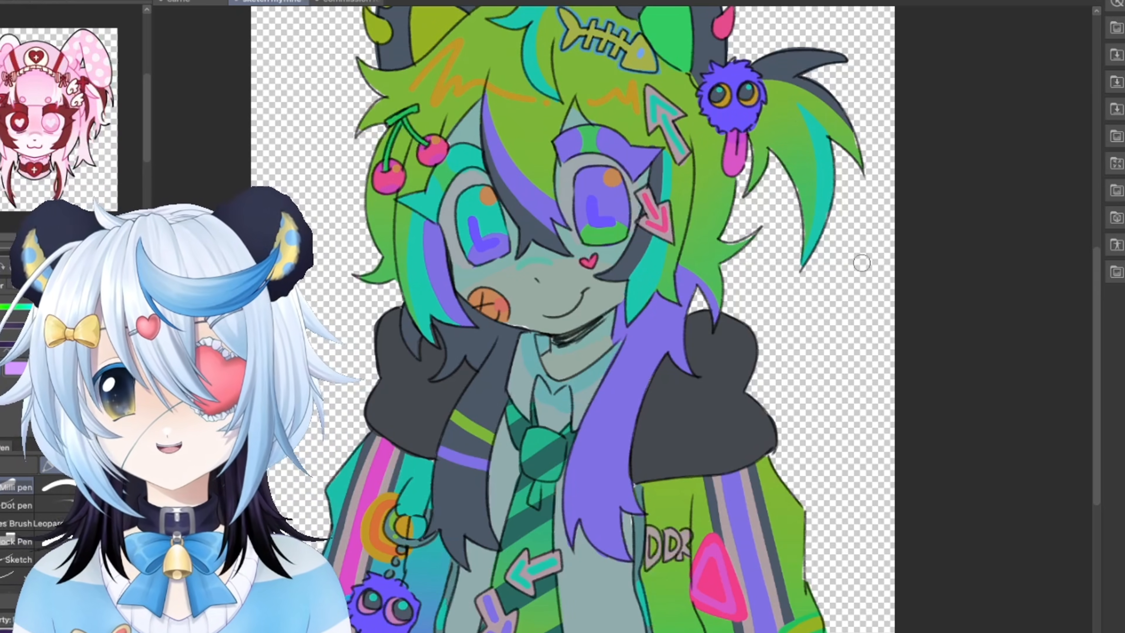
pyautogui.moveTo(861, 263); pyautogui.dragTo(818, 282)
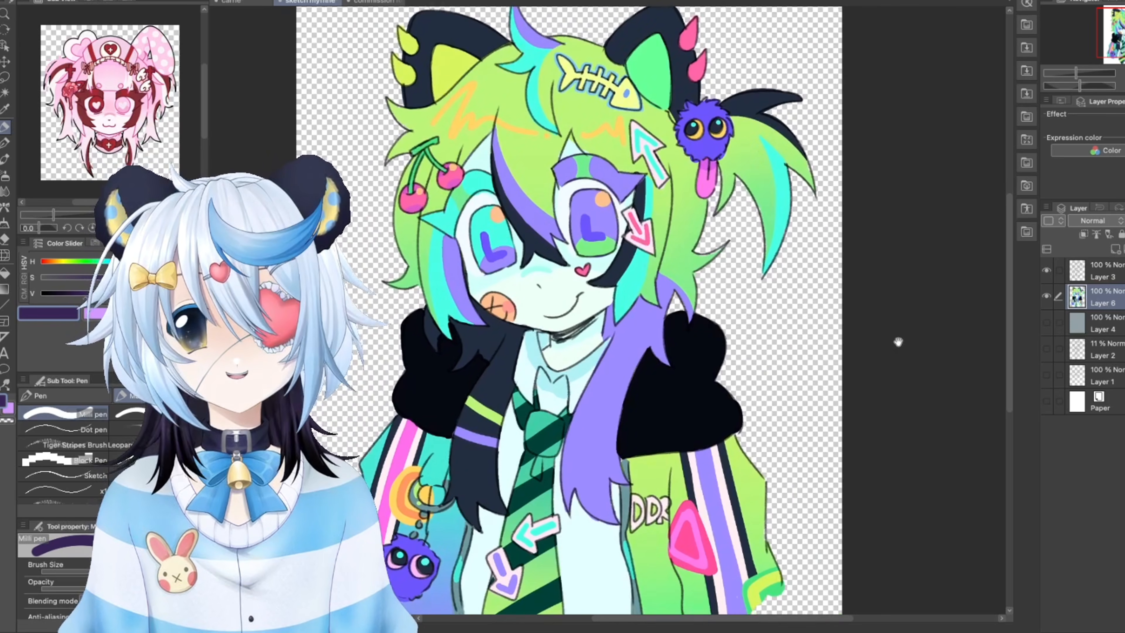
# - Switch to the carrie document and delete its purple Saturation fill layer
pyautogui.click(246, 2)
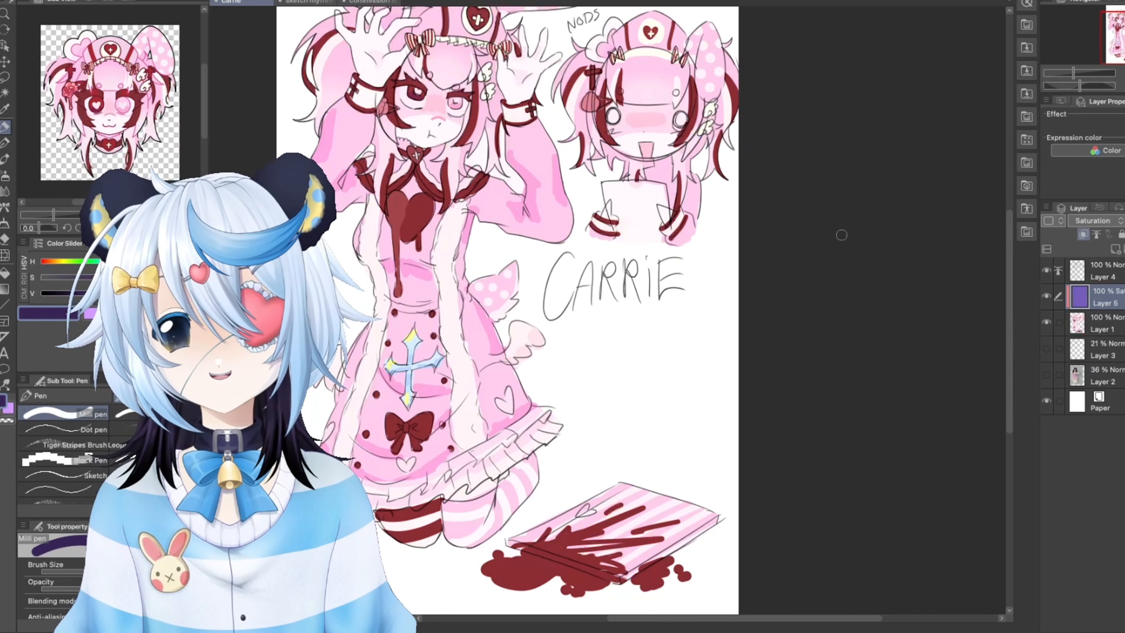
pyautogui.moveTo(806, 247); pyautogui.dragTo(812, 282)
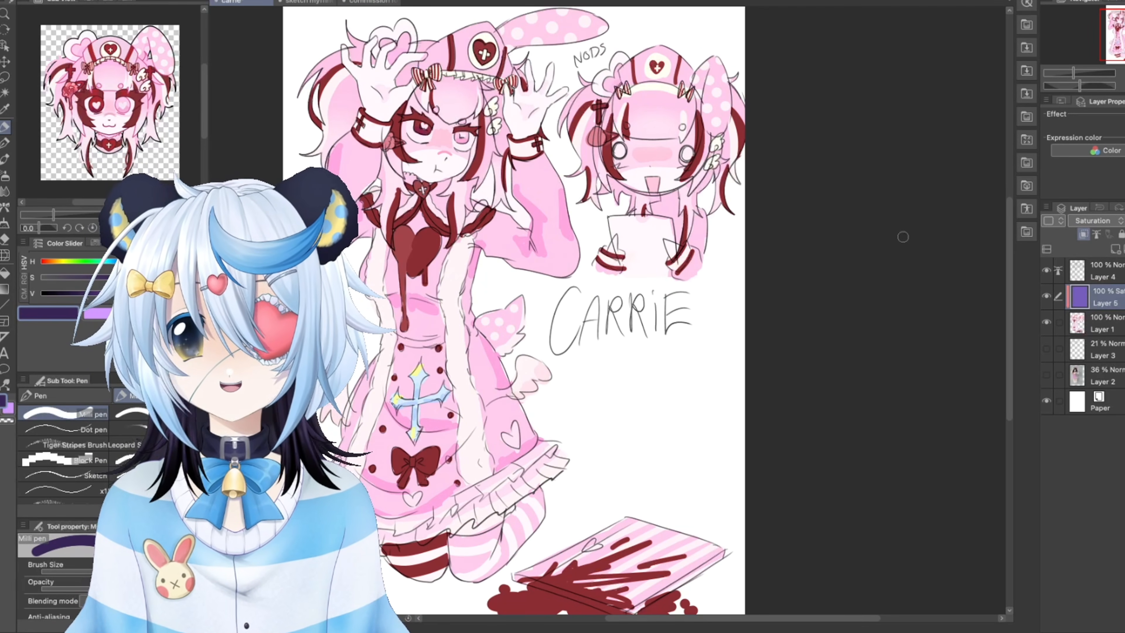
pyautogui.press('Delete')
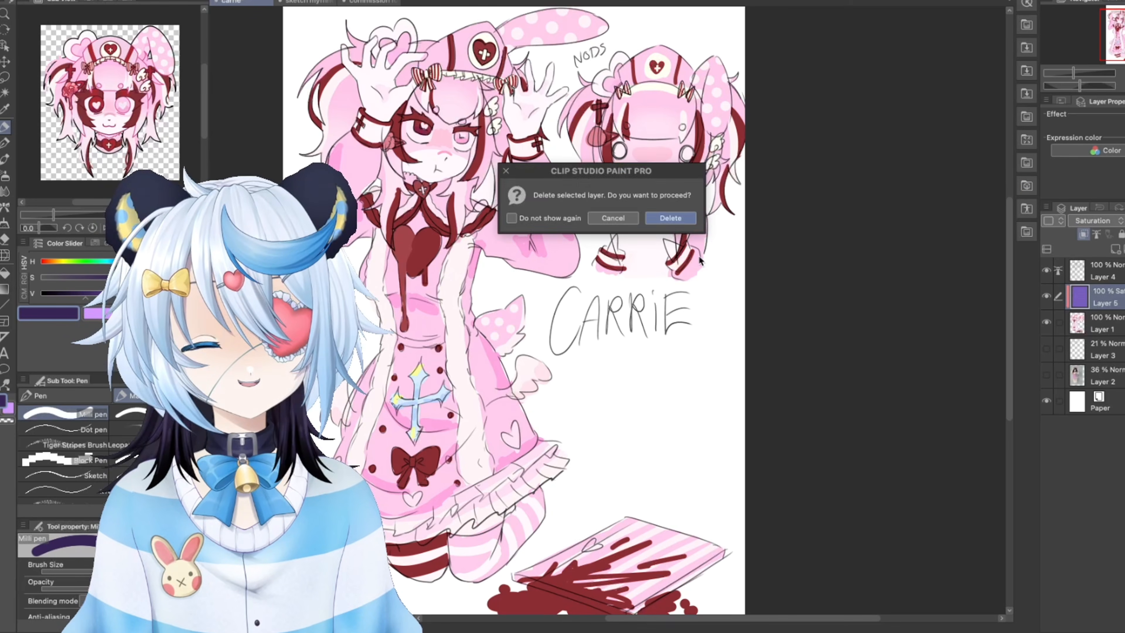
pyautogui.click(671, 219)
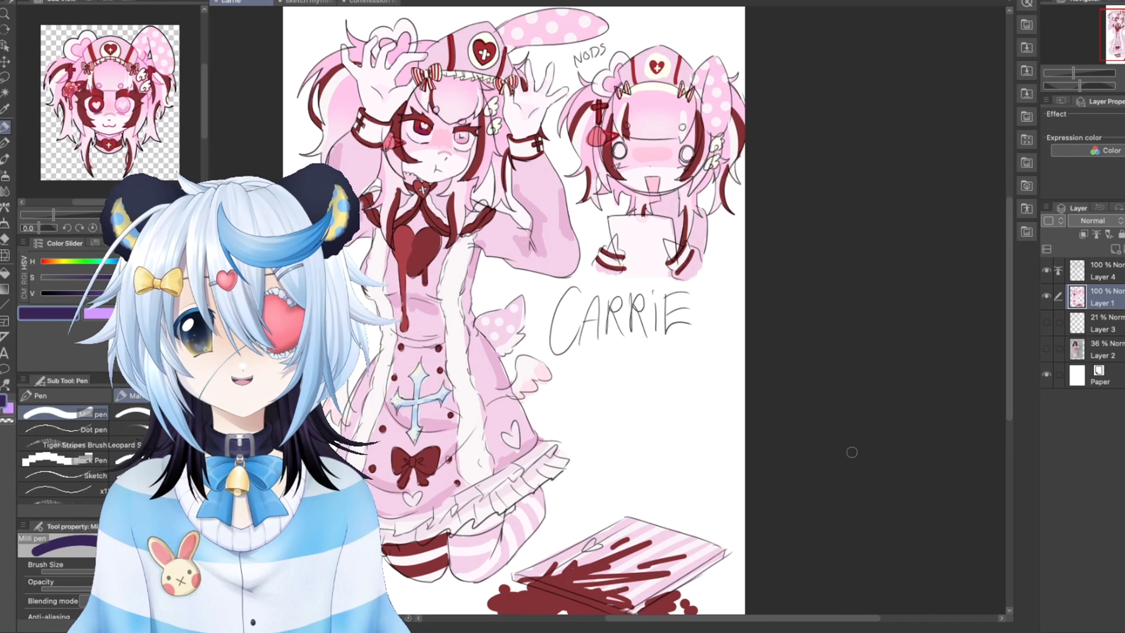
# - Preview hue shifts on the Carrie color layer with the Hue/Saturation/Luminosity correction, ending at hue -64
pyautogui.click(148, 0)
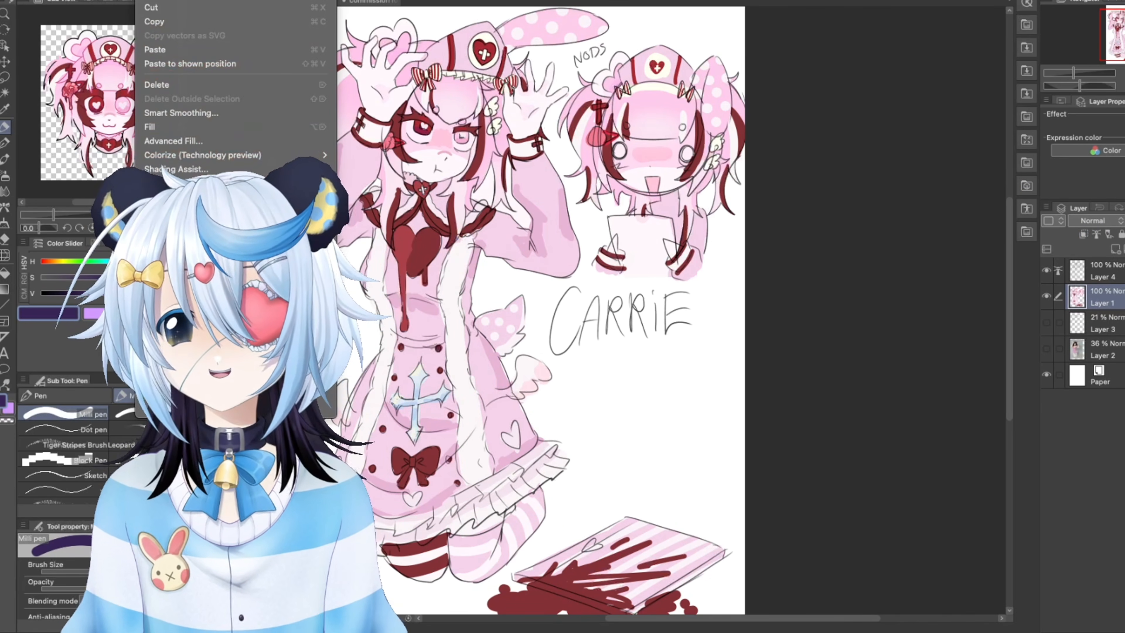
pyautogui.moveTo(266, 239)
pyautogui.click(452, 260)
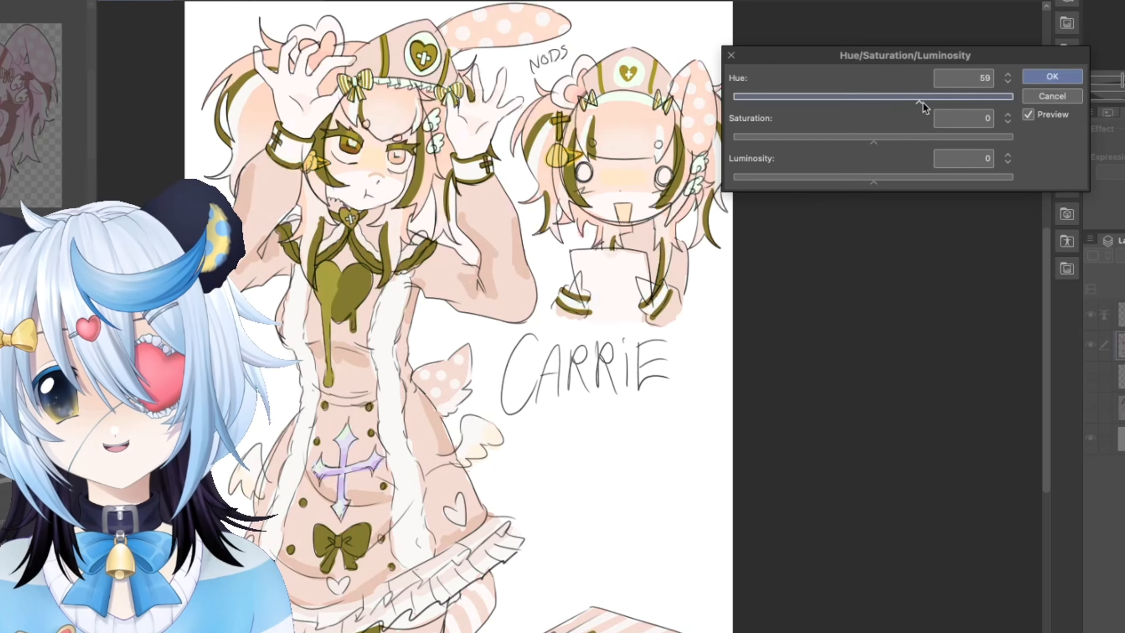
pyautogui.moveTo(960, 105); pyautogui.dragTo(800, 105)
pyautogui.moveTo(782, 98); pyautogui.dragTo(834, 98)
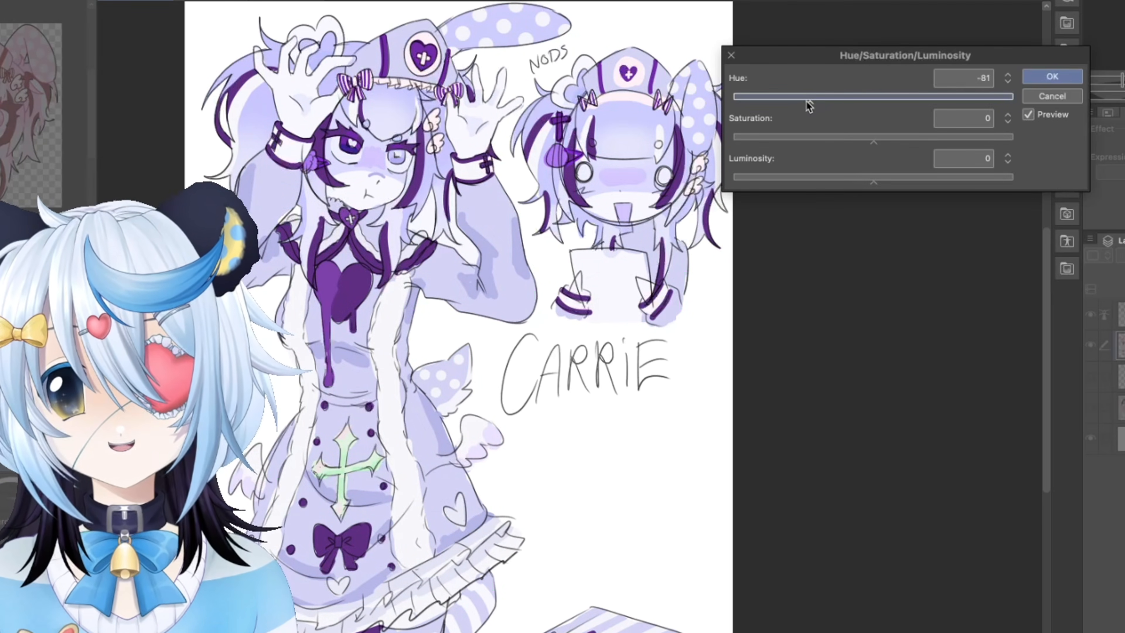
# - Try saturation 29, hue -96 and luminosity -24 on the Carrie color layer, and cancel the correction
pyautogui.click(906, 137)
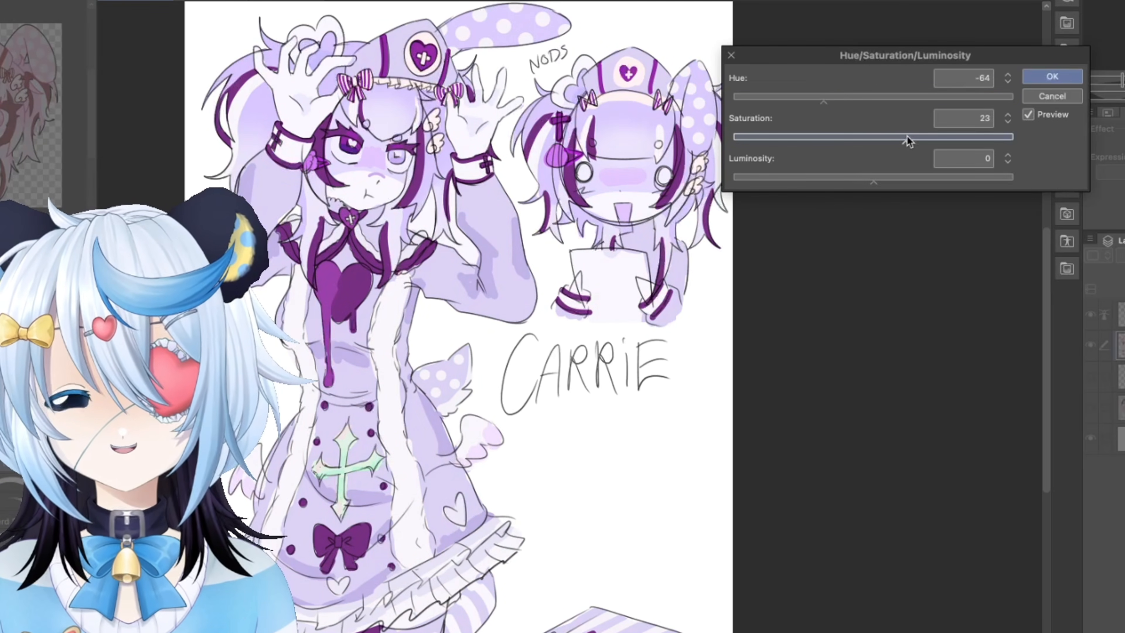
pyautogui.moveTo(905, 139)
pyautogui.mouseDown()
pyautogui.moveTo(932, 144)
pyautogui.moveTo(913, 141)
pyautogui.mouseUp()
pyautogui.click(888, 99)
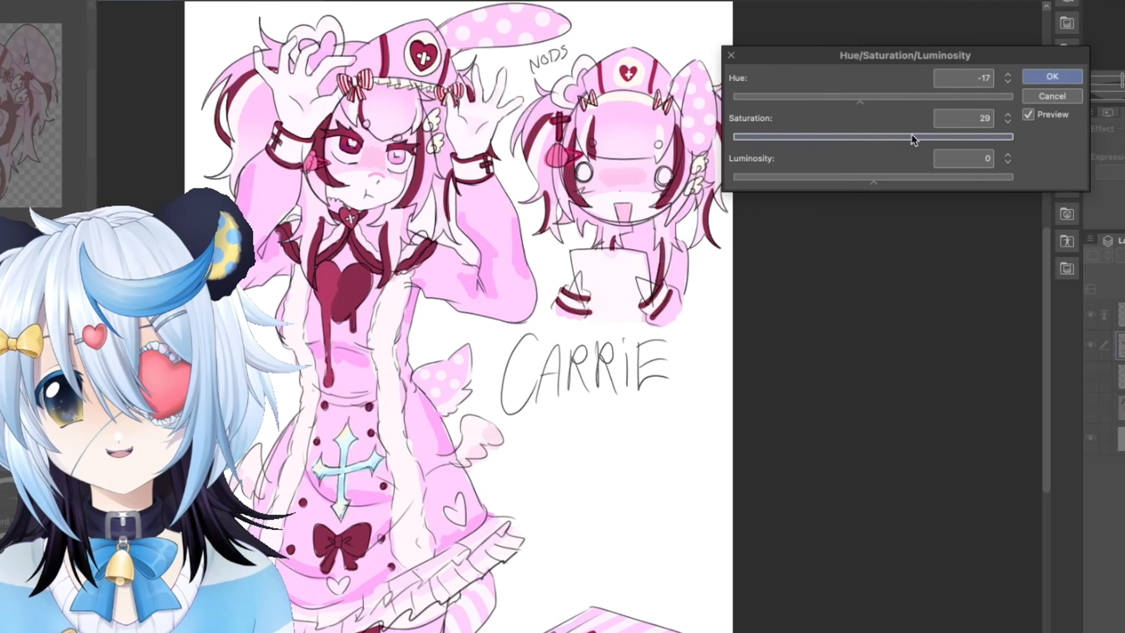
pyautogui.moveTo(888, 101); pyautogui.dragTo(807, 102)
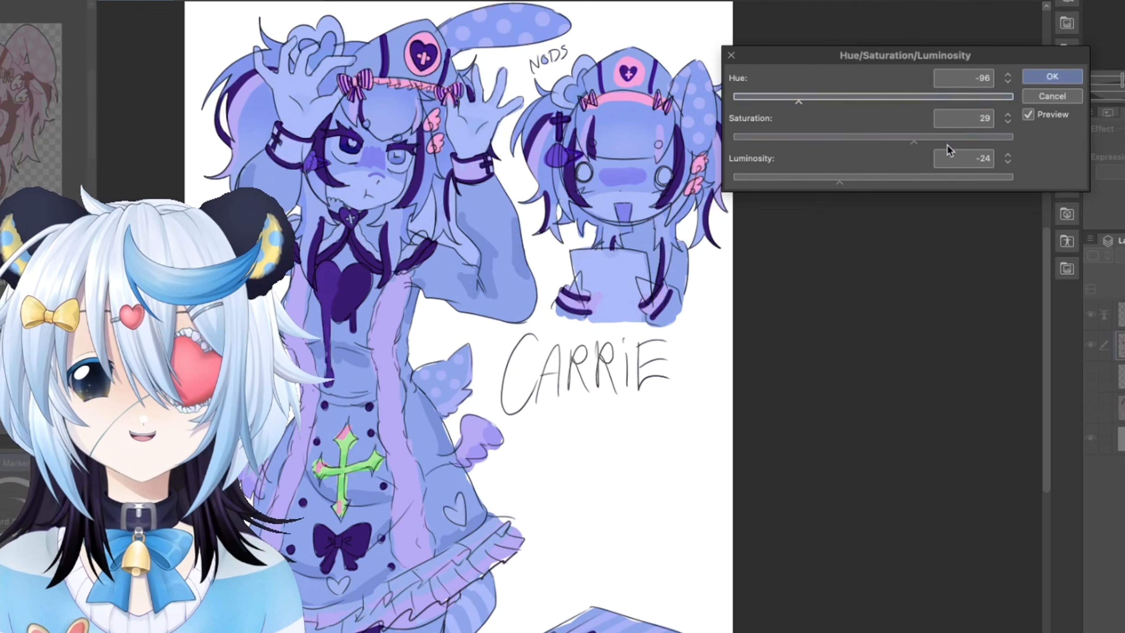
pyautogui.click(1062, 97)
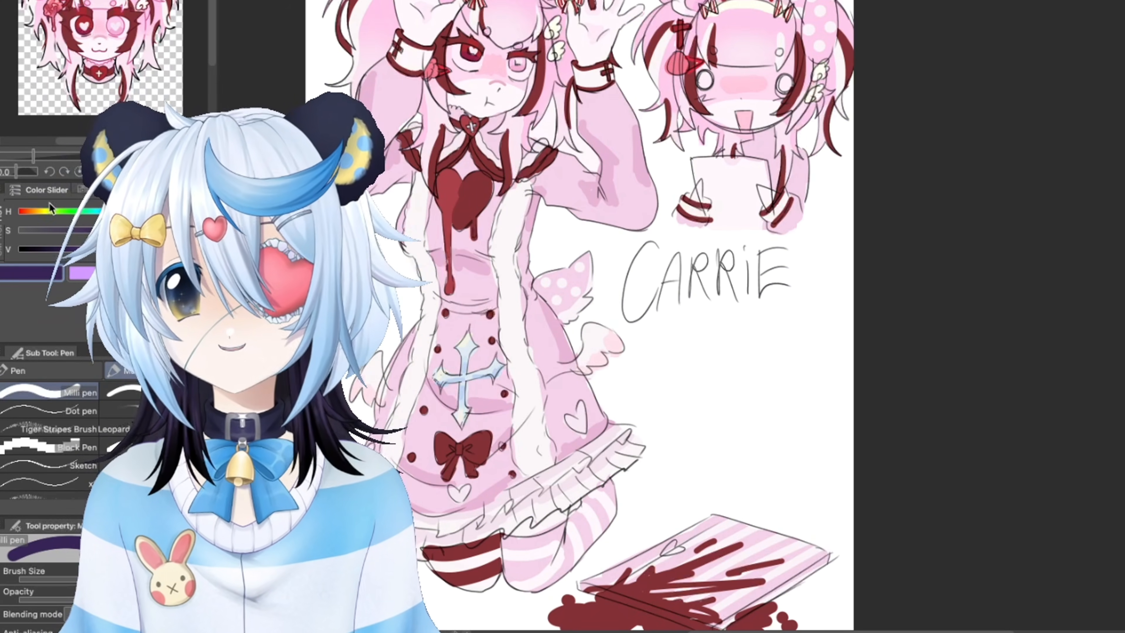
# - Fill a new layer above the Carrie colors with mint green and try the Glow dodge and Add (Glow) blending modes
pyautogui.click(94, 190)
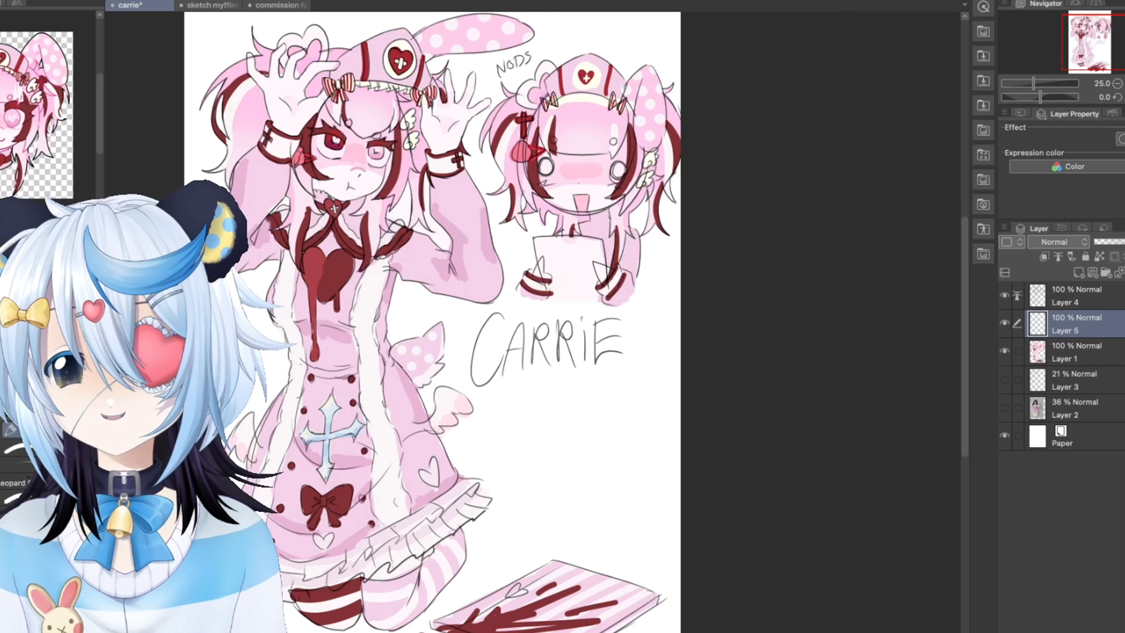
pyautogui.hotkey('alt', 'Delete')
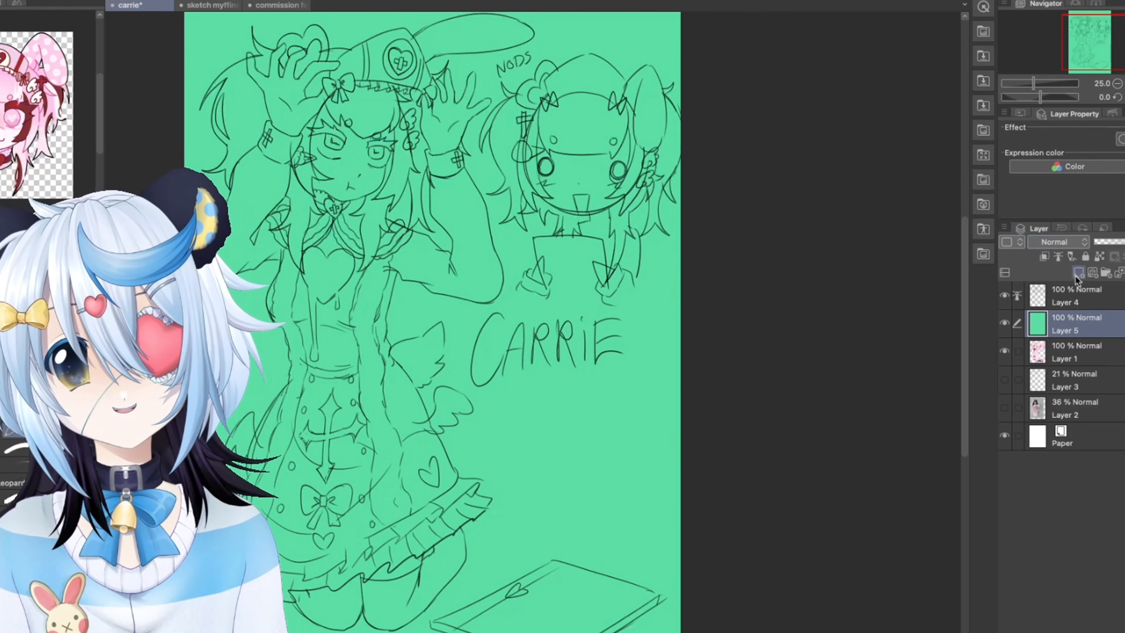
pyautogui.click(1057, 241)
pyautogui.click(1052, 380)
pyautogui.click(1057, 241)
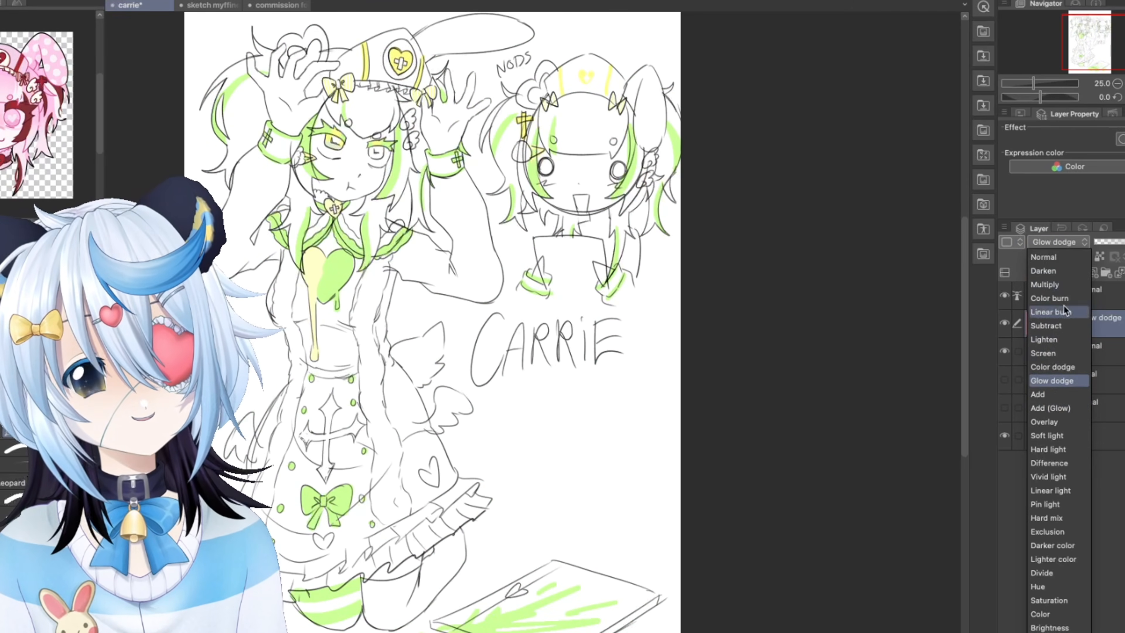
pyautogui.click(1054, 410)
# - Try the Overlay, Hard light and Exclusion blending modes on the mint green fill layer
pyautogui.click(1058, 241)
pyautogui.click(1045, 421)
pyautogui.click(1057, 242)
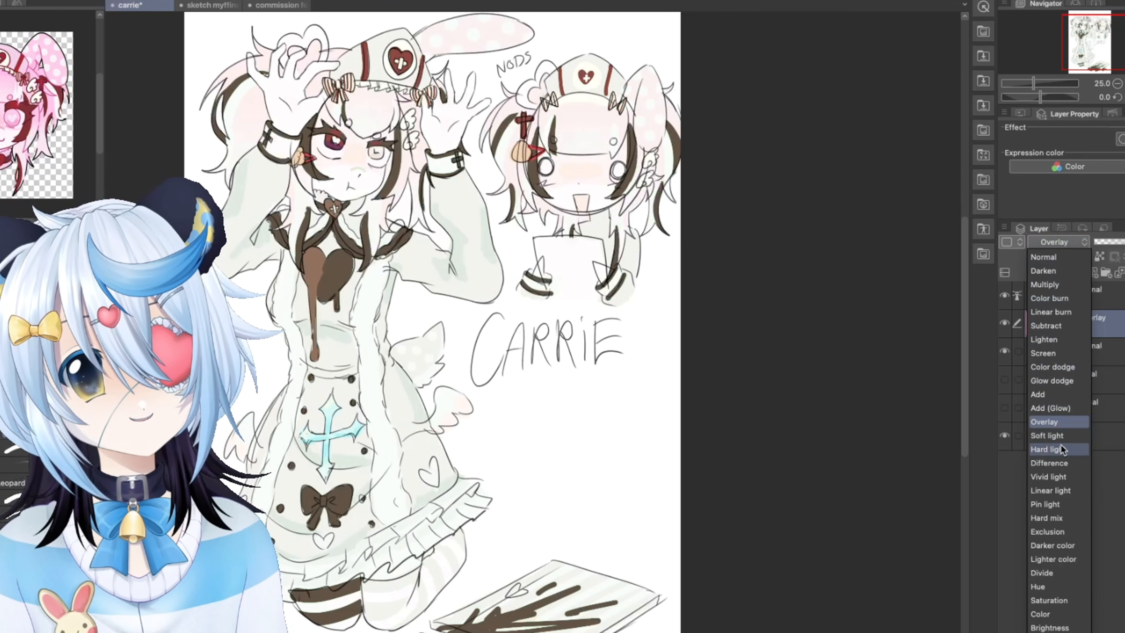
pyautogui.click(1061, 449)
pyautogui.click(1058, 241)
pyautogui.click(1053, 532)
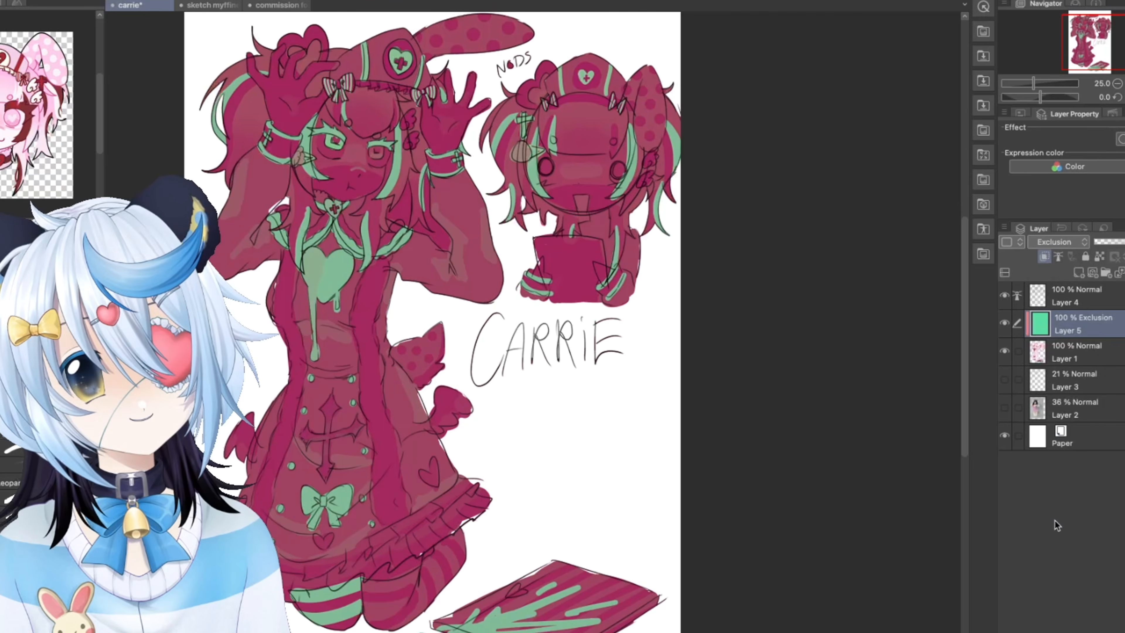
pyautogui.moveTo(1120, 241)
pyautogui.mouseDown()
pyautogui.moveTo(1109, 243)
pyautogui.moveTo(1120, 243)
pyautogui.mouseUp()
# - Try the Difference blending mode on the mint green layer, and switch it to Brightness at 47% opacity
pyautogui.click(1057, 241)
pyautogui.click(1054, 463)
pyautogui.click(1057, 242)
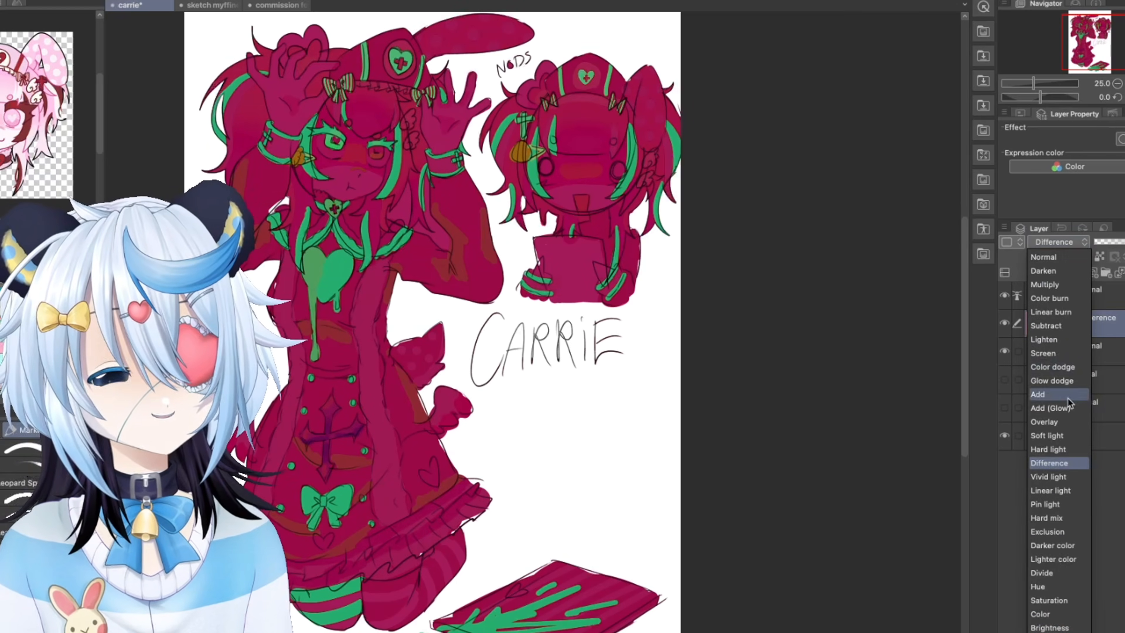
pyautogui.click(1049, 628)
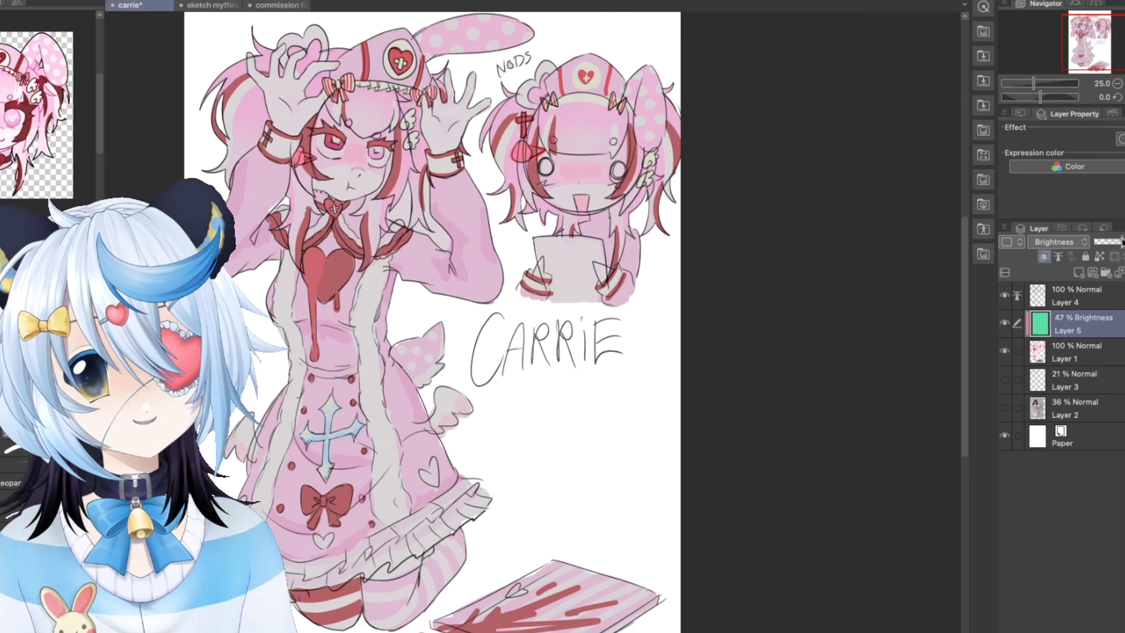
pyautogui.click(1063, 243)
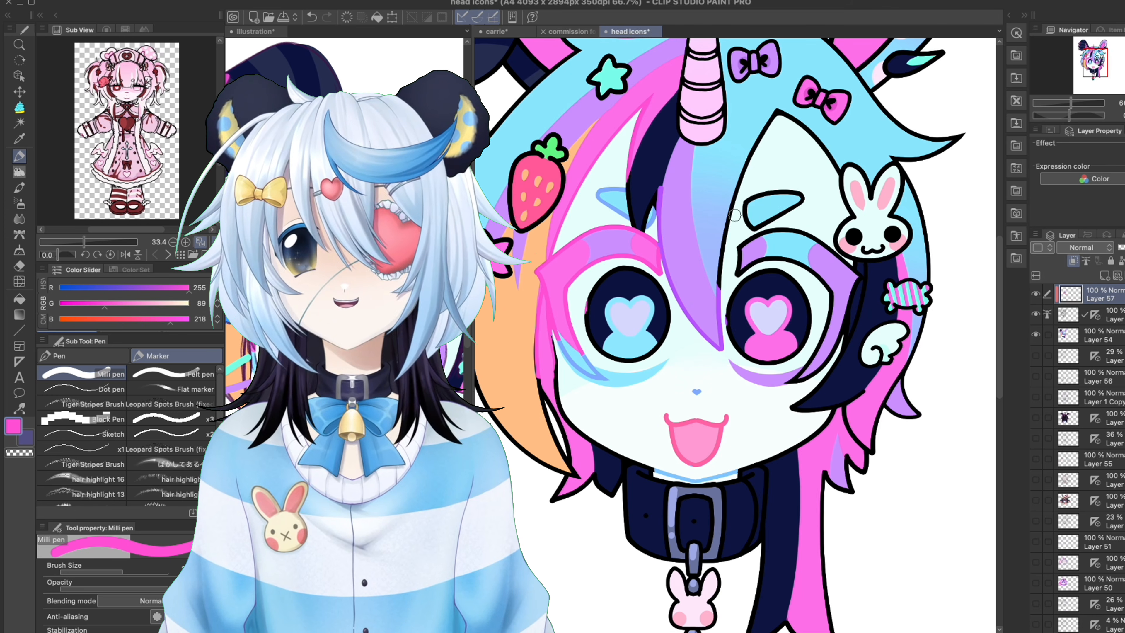
# - Sample a color from the head icon's eye and touch up a short stretch of its edge
pyautogui.keyDown('alt'); pyautogui.click(600, 372); pyautogui.keyUp('alt')
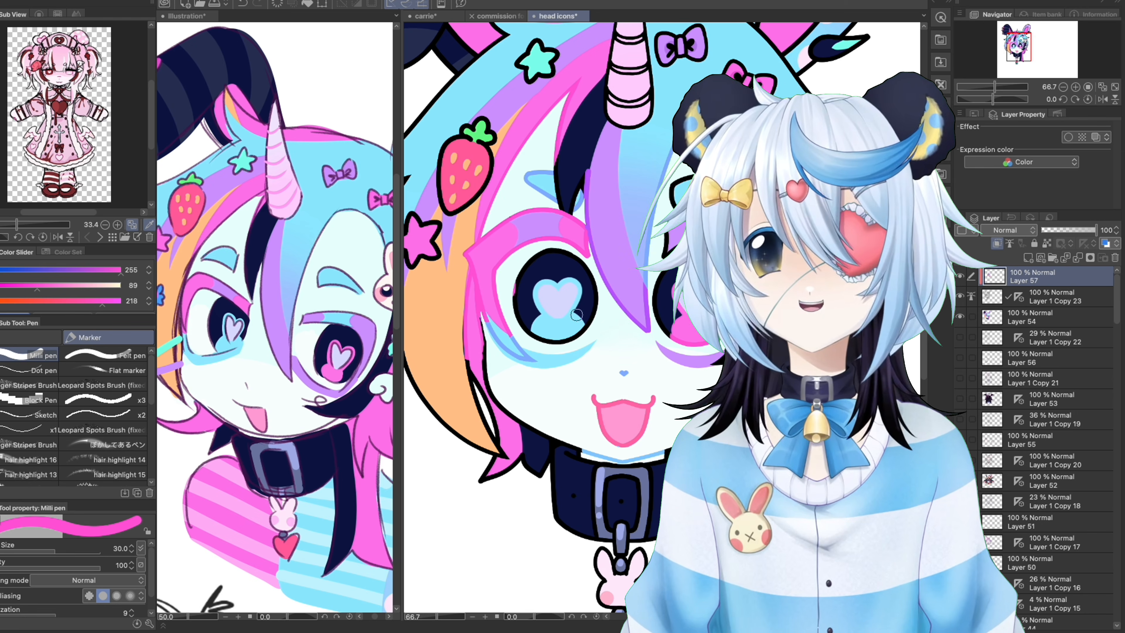
pyautogui.press('c')
pyautogui.moveTo(515, 282); pyautogui.dragTo(514, 295)
pyautogui.press('c')
# - Recolor the strawberry clip's outline with a deeper red mixed by lowering the green and blue values, and its leaf outline with a darker green
pyautogui.keyDown('alt'); pyautogui.click(521, 351); pyautogui.keyUp('alt')
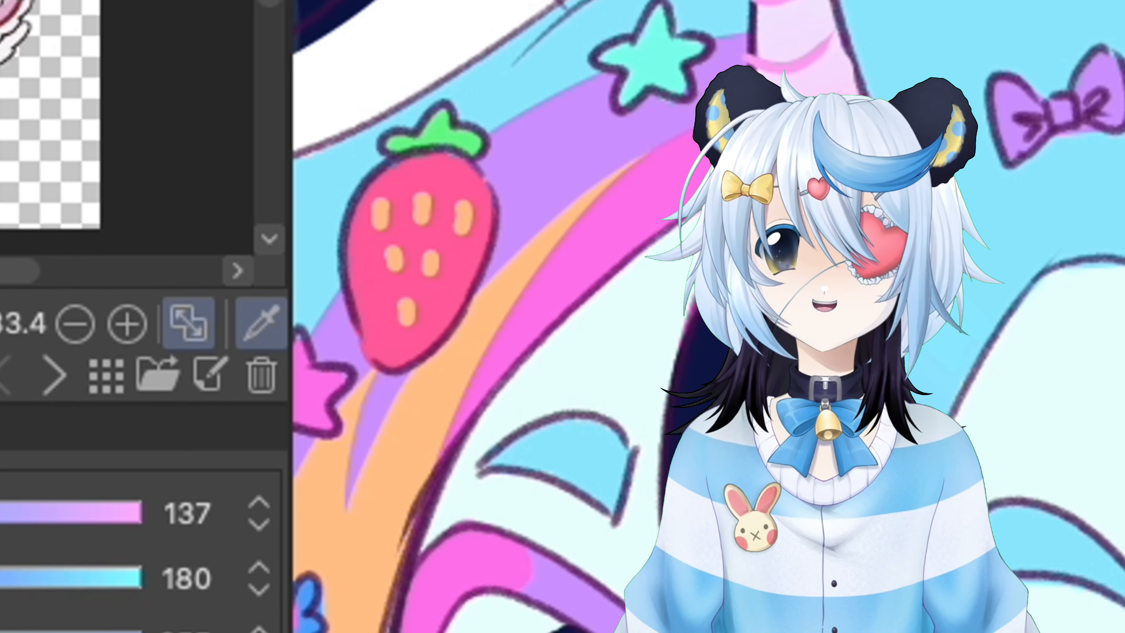
pyautogui.moveTo(295, 242); pyautogui.dragTo(265, 243)
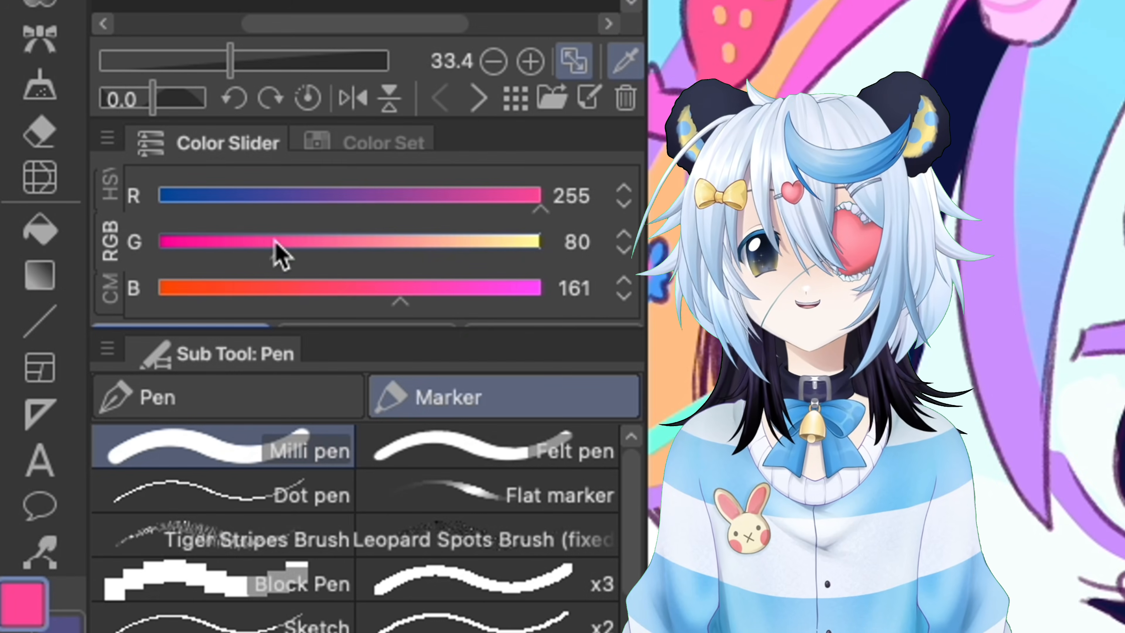
pyautogui.moveTo(389, 293); pyautogui.dragTo(364, 280)
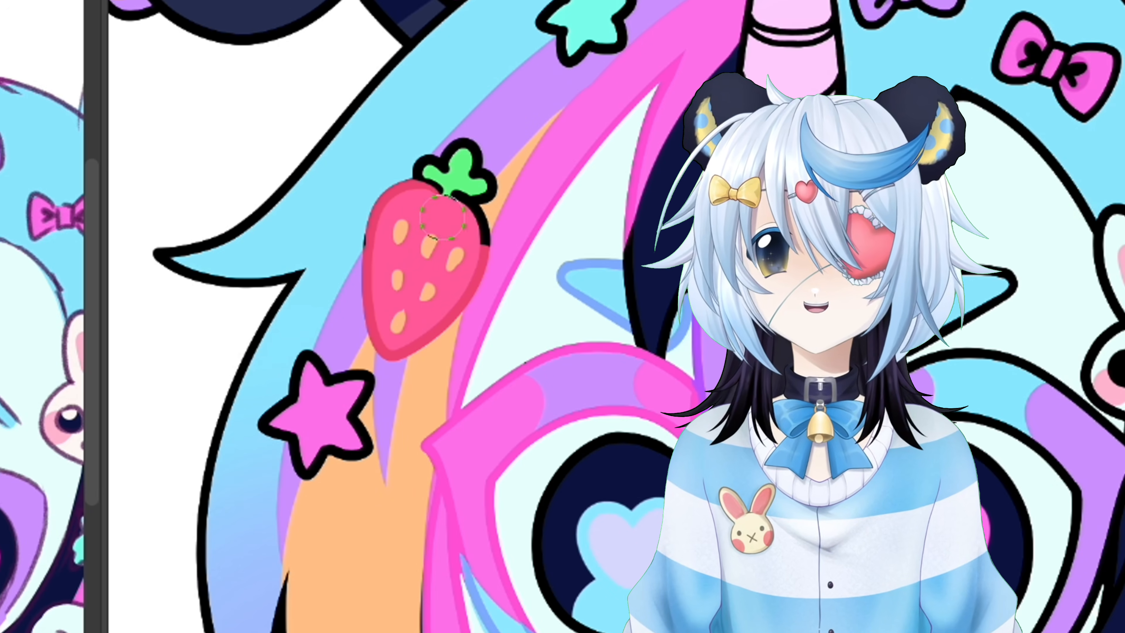
pyautogui.moveTo(469, 173)
pyautogui.mouseDown()
pyautogui.moveTo(435, 161)
pyautogui.moveTo(490, 173)
pyautogui.mouseUp()
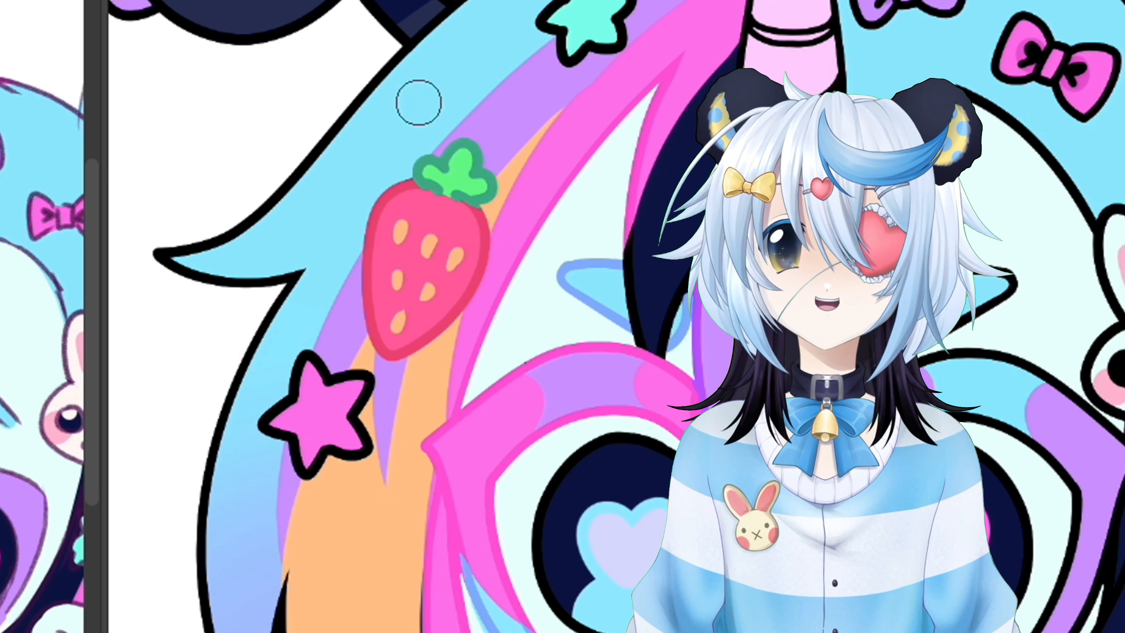
# - Sample the strawberry's red outline color, try a stroke along its upper edge, and undo the stroke
pyautogui.scroll(1, 491, 230)
pyautogui.keyDown('alt'); pyautogui.click(477, 235); pyautogui.keyUp('alt')
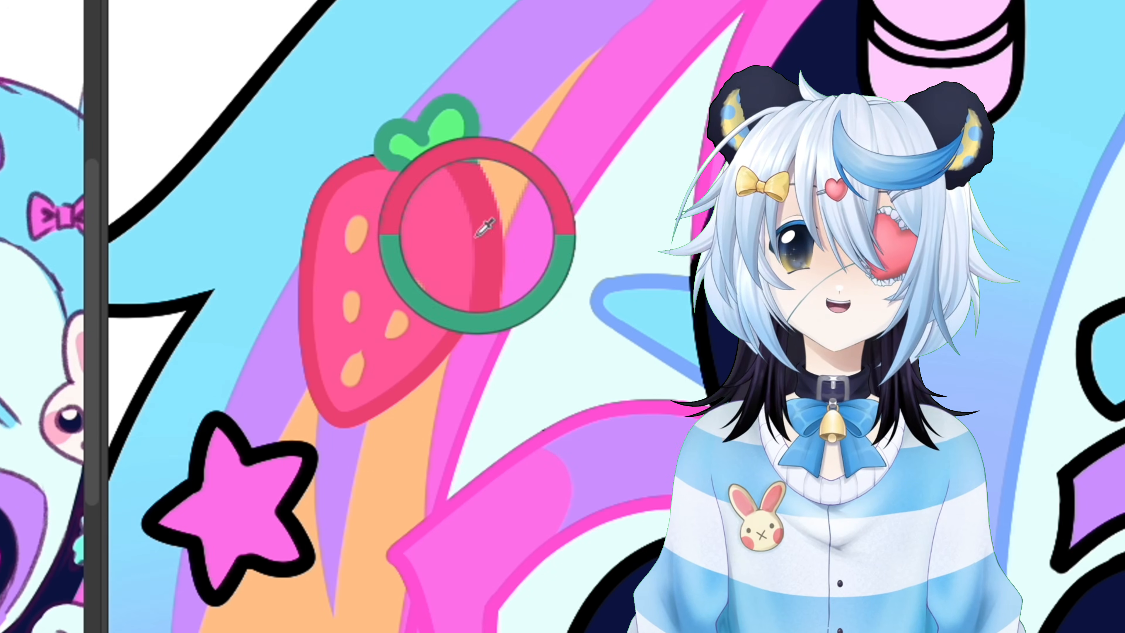
pyautogui.moveTo(360, 170)
pyautogui.mouseDown()
pyautogui.moveTo(417, 194)
pyautogui.moveTo(394, 185)
pyautogui.mouseUp()
pyautogui.hotkey('ctrl', 'z')
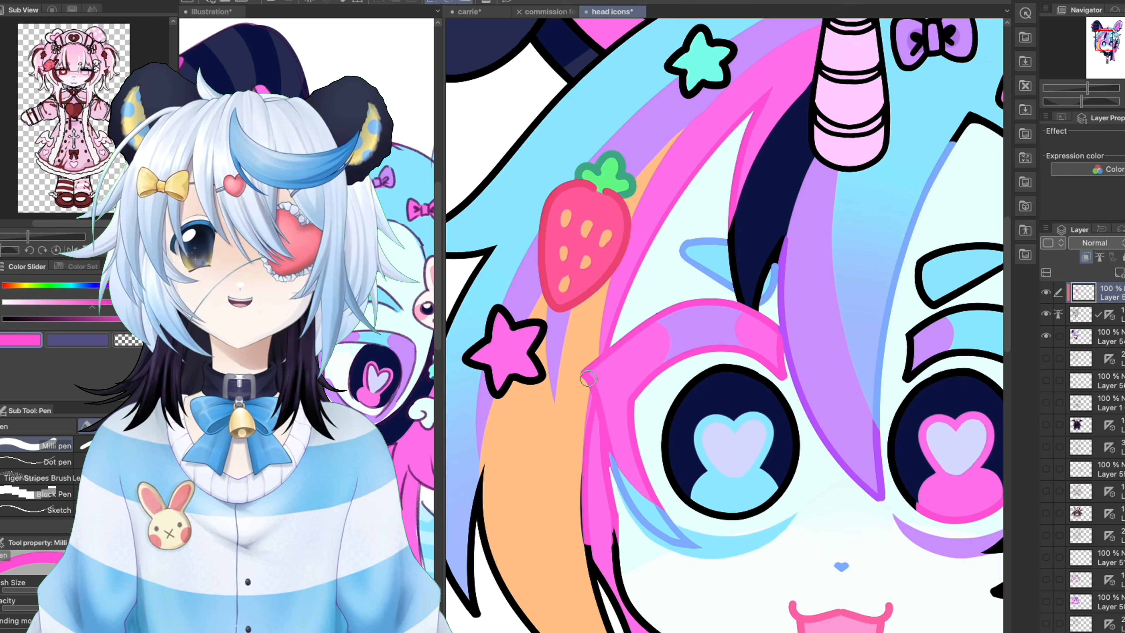
# - Recolor the black outline of the pink star clip beside the strawberry with a slightly deeper pink
pyautogui.moveTo(491, 327)
pyautogui.mouseDown()
pyautogui.moveTo(478, 394)
pyautogui.moveTo(505, 385)
pyautogui.mouseUp()
pyautogui.moveTo(498, 330)
pyautogui.mouseDown()
pyautogui.moveTo(473, 342)
pyautogui.moveTo(501, 326)
pyautogui.mouseUp()
pyautogui.moveTo(541, 380); pyautogui.dragTo(542, 327)
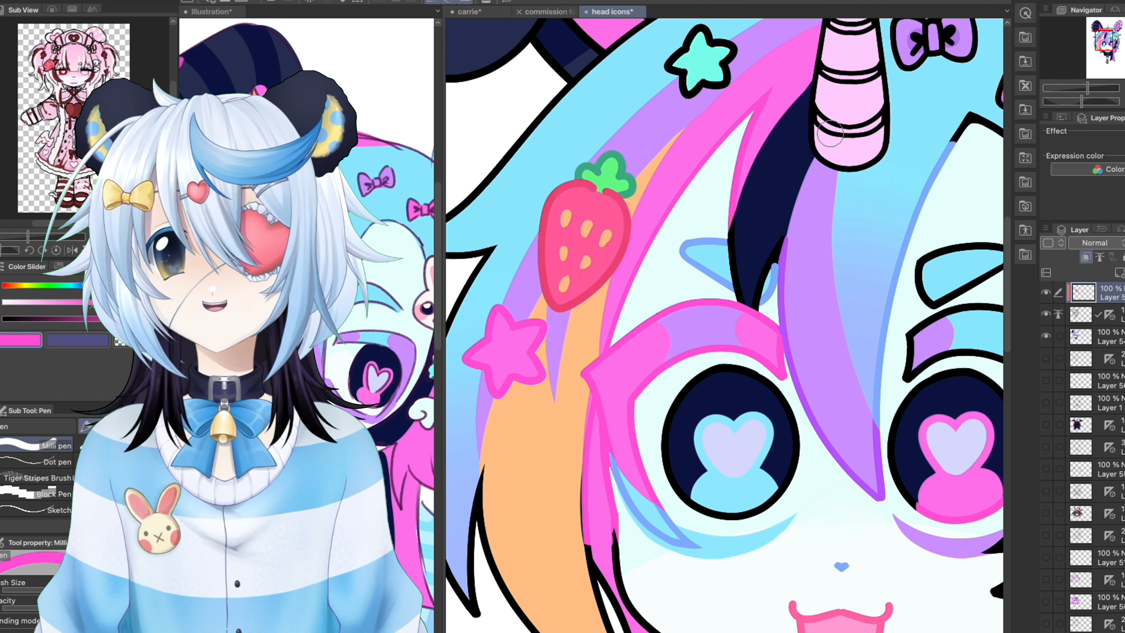
# - Sample the blue line color from the bangs and recolor the black hair outline over the forehead, beside the horn, with it
pyautogui.scroll(-3, 905, 248)
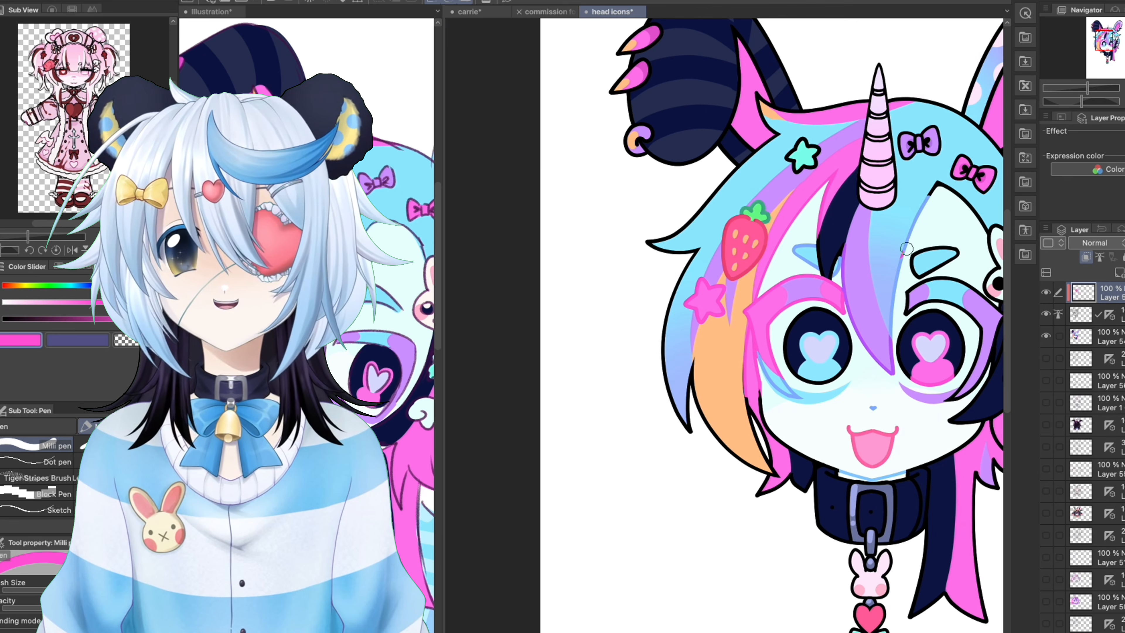
pyautogui.scroll(2, 706, 312)
pyautogui.keyDown('alt'); pyautogui.click(706, 313); pyautogui.keyUp('alt')
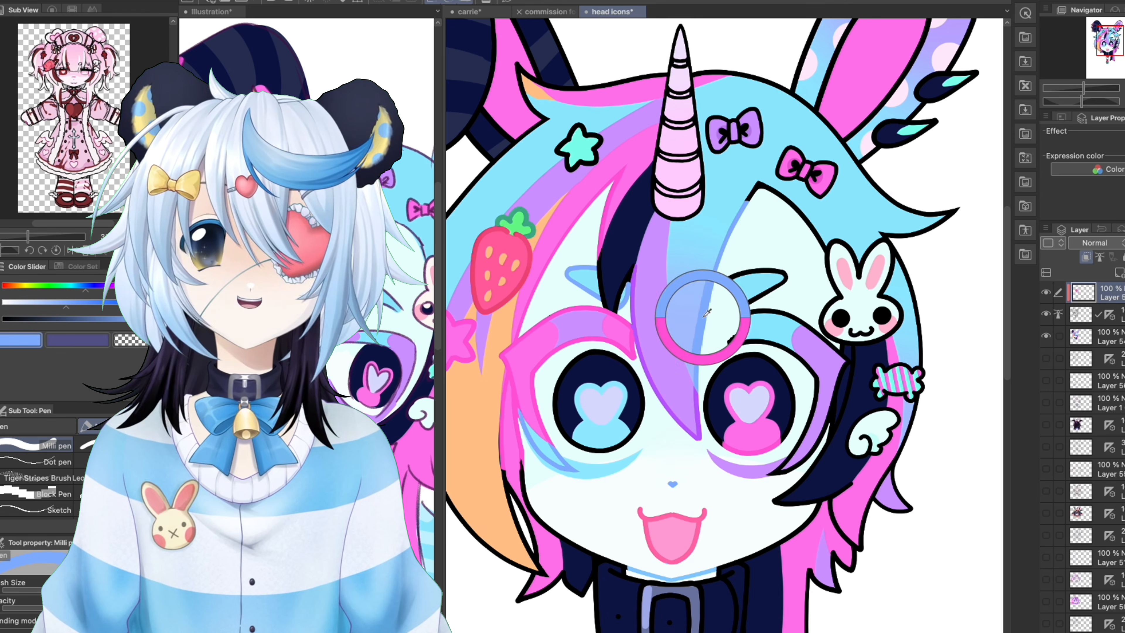
pyautogui.moveTo(759, 191); pyautogui.dragTo(812, 228)
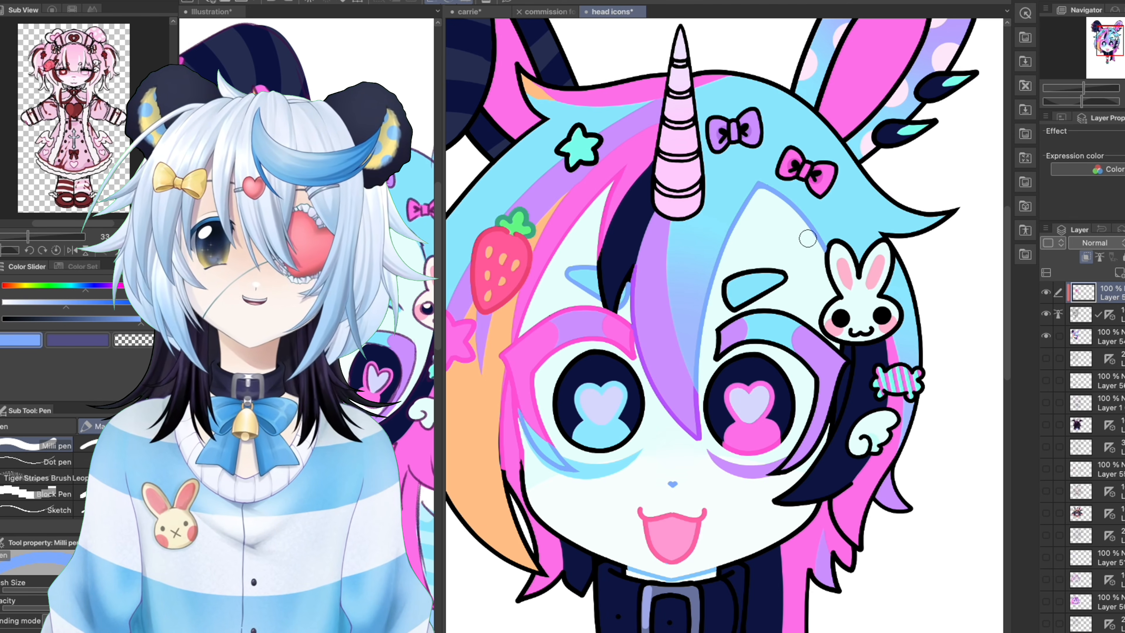
# - Recolor the black outline of the purple-and-orange claw on the dark striped paw with a deeper purple
pyautogui.scroll(2, 476, 189)
pyautogui.keyDown('alt'); pyautogui.click(477, 188); pyautogui.keyUp('alt')
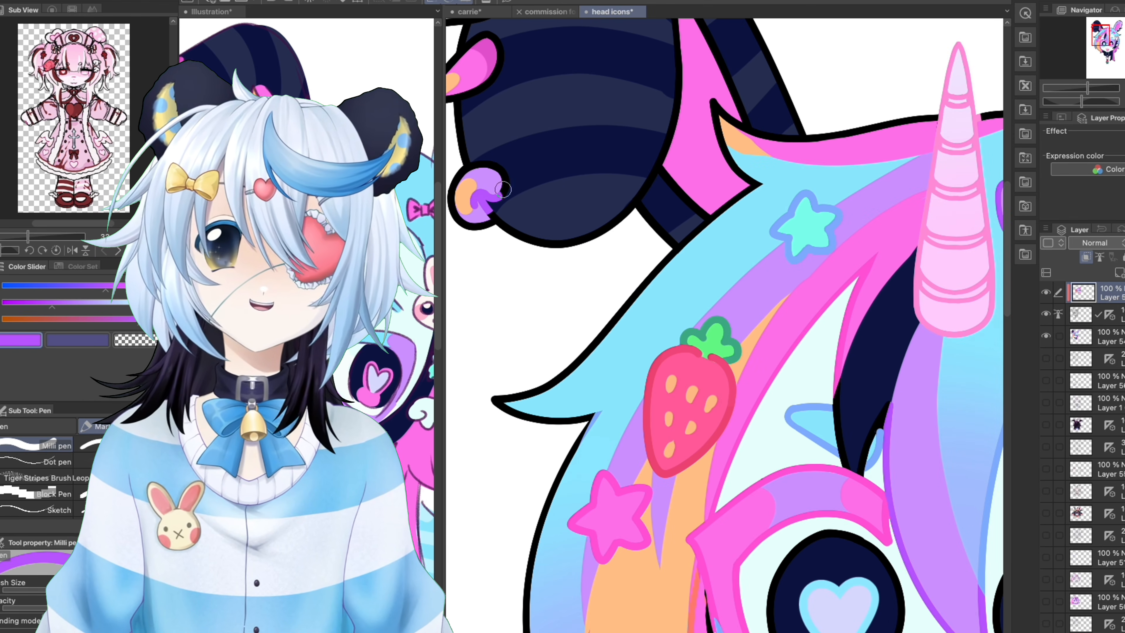
pyautogui.moveTo(503, 189); pyautogui.dragTo(465, 168)
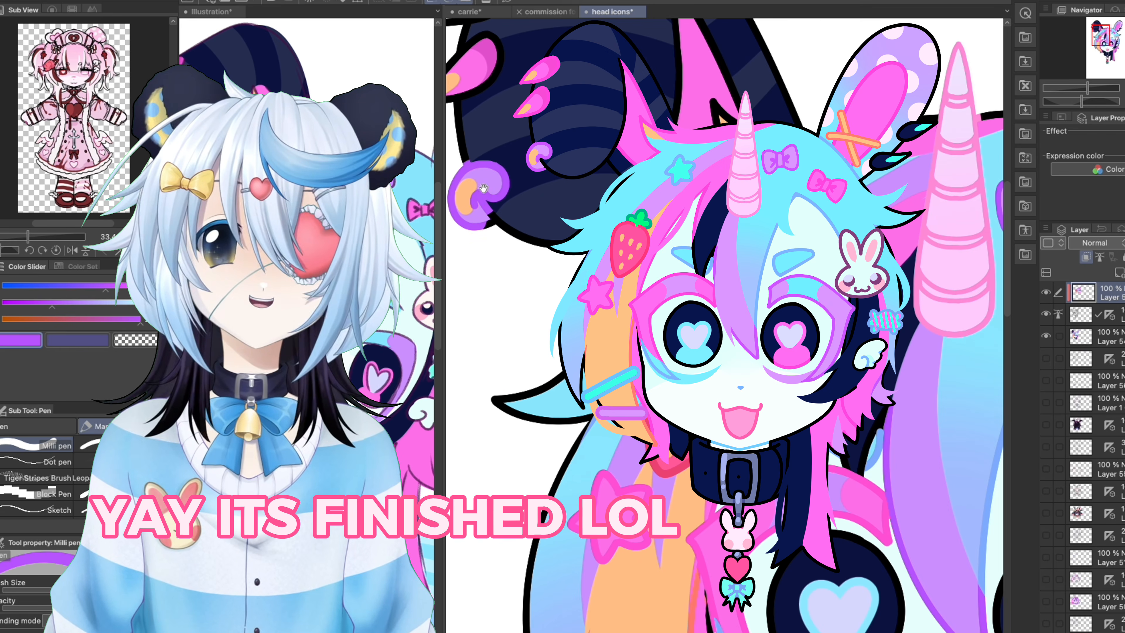
pyautogui.moveTo(483, 188); pyautogui.dragTo(524, 211)
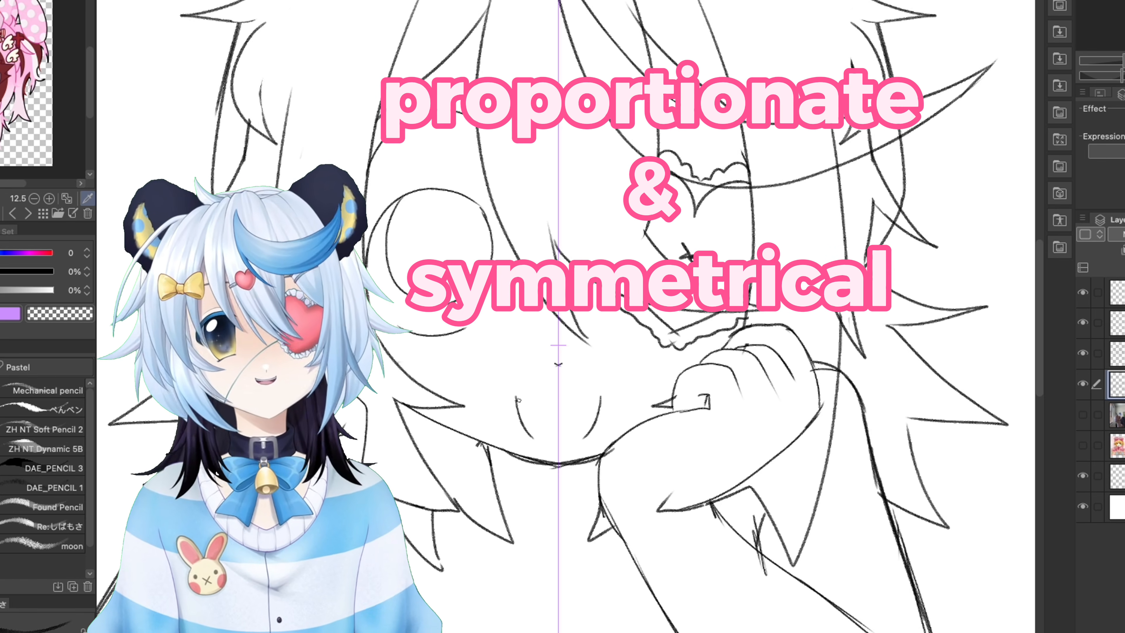
# - Sketch an open smiling mouth with small fangs below the nose, mirrored across the vertical symmetry line, undoing unsatisfactory strokes
pyautogui.moveTo(517, 396)
pyautogui.mouseDown()
pyautogui.moveTo(558, 401)
pyautogui.moveTo(558, 447)
pyautogui.mouseUp()
pyautogui.press('super+z')
pyautogui.press('super+z')
pyautogui.moveTo(525, 425)
pyautogui.mouseDown()
pyautogui.moveTo(577, 444)
pyautogui.moveTo(538, 404)
pyautogui.mouseUp()
pyautogui.press('super+z')
pyautogui.press('super+z')
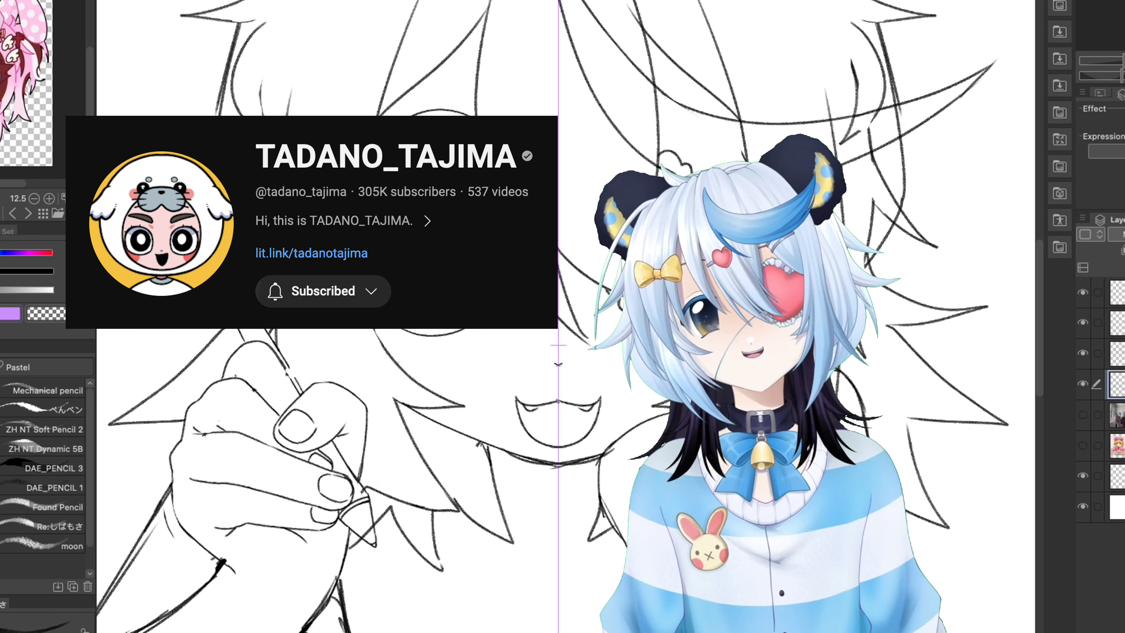